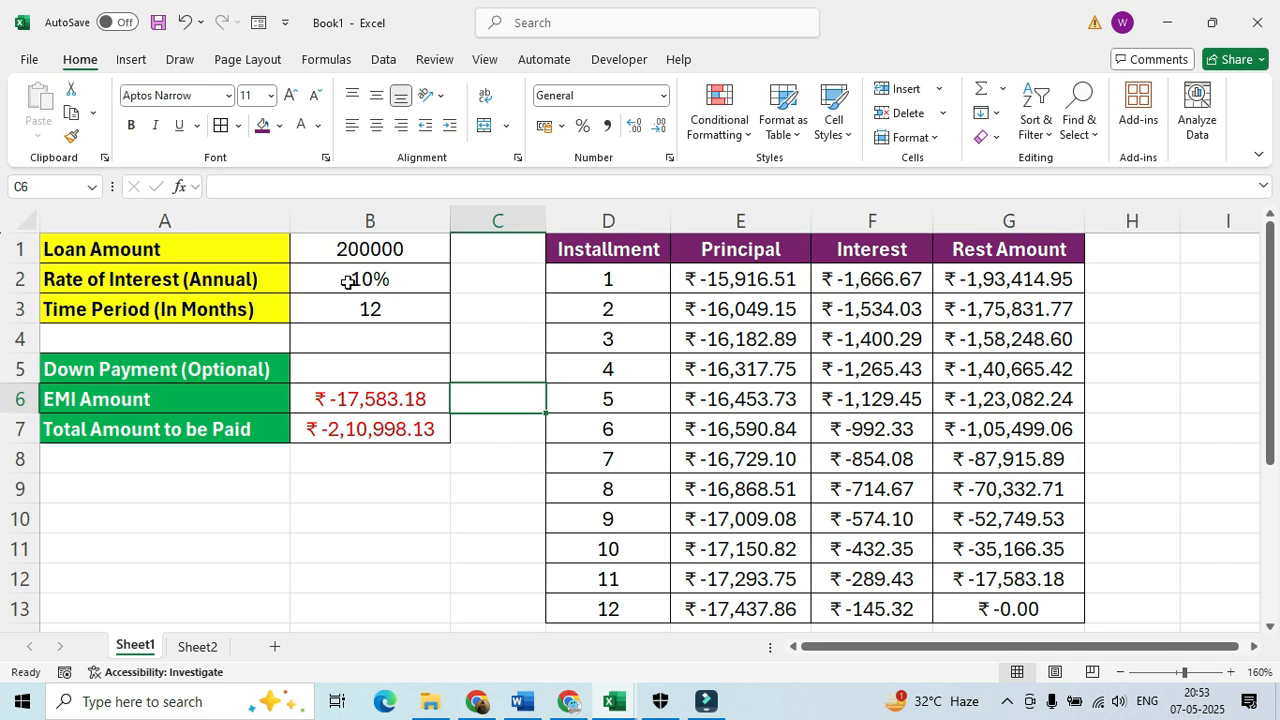
Set the loan amount in B1 to 100000.
left_click(338, 252)
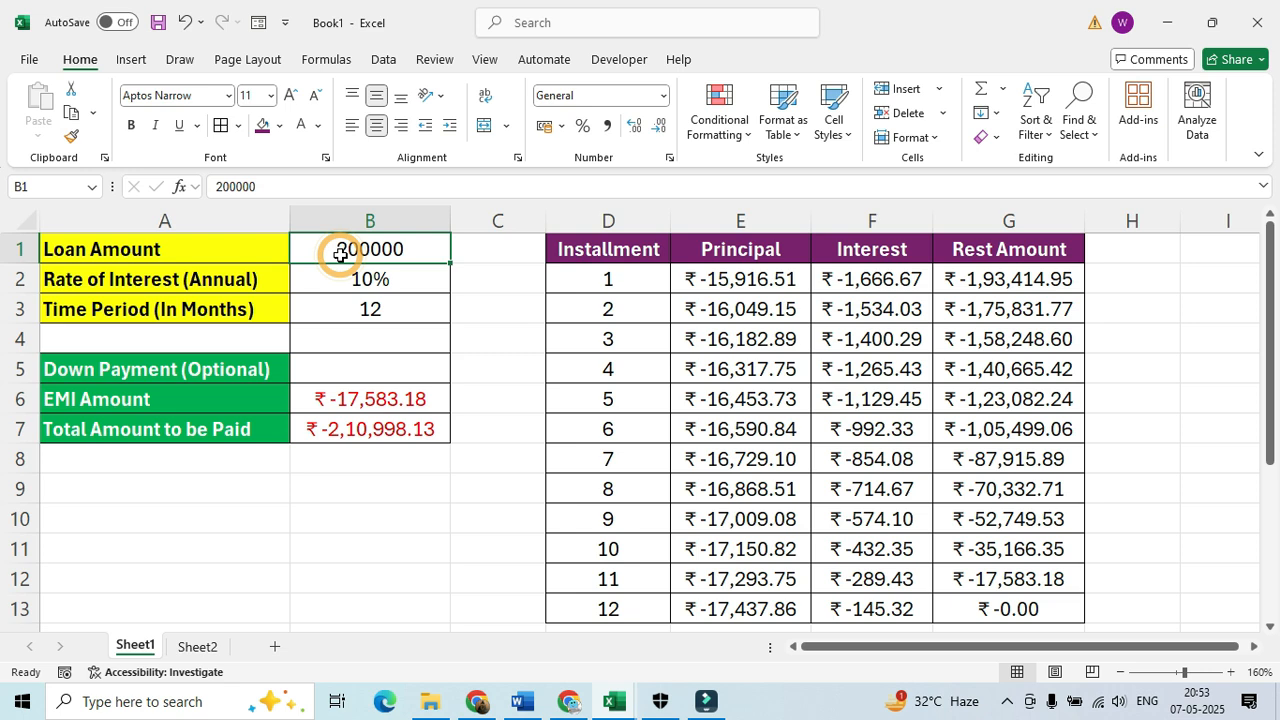
type("10000")
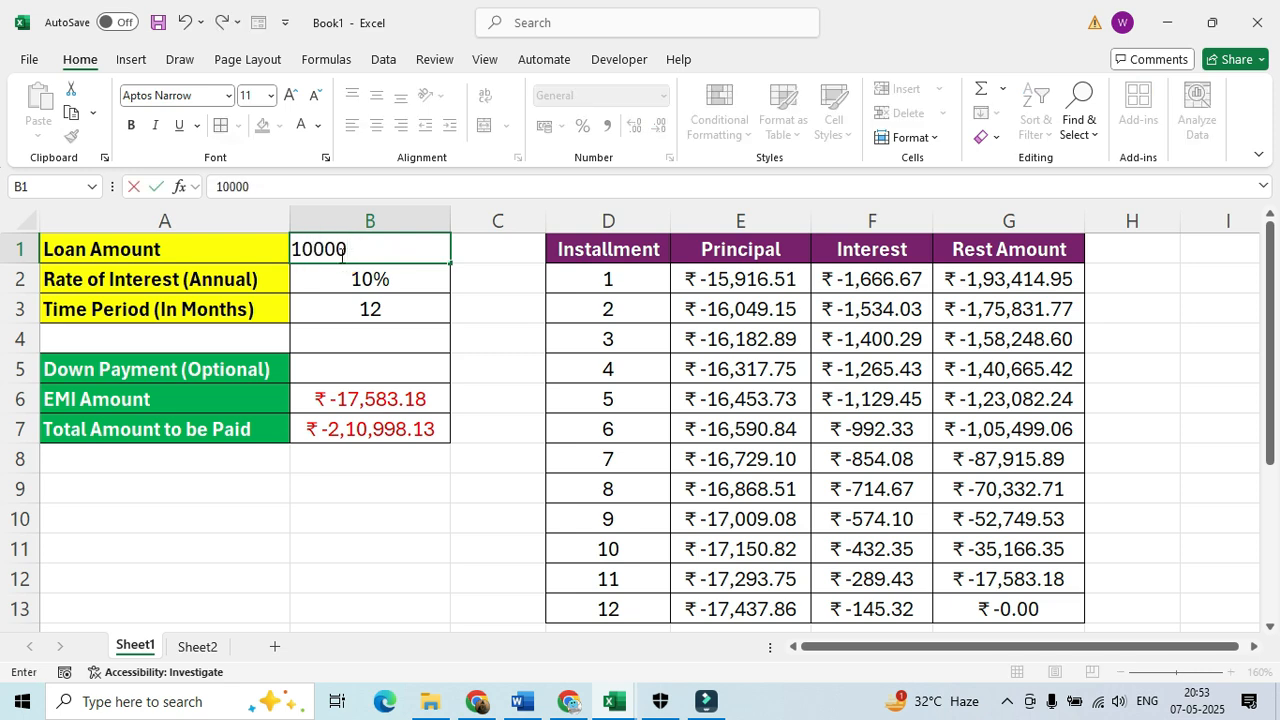
type("0")
key("Return")
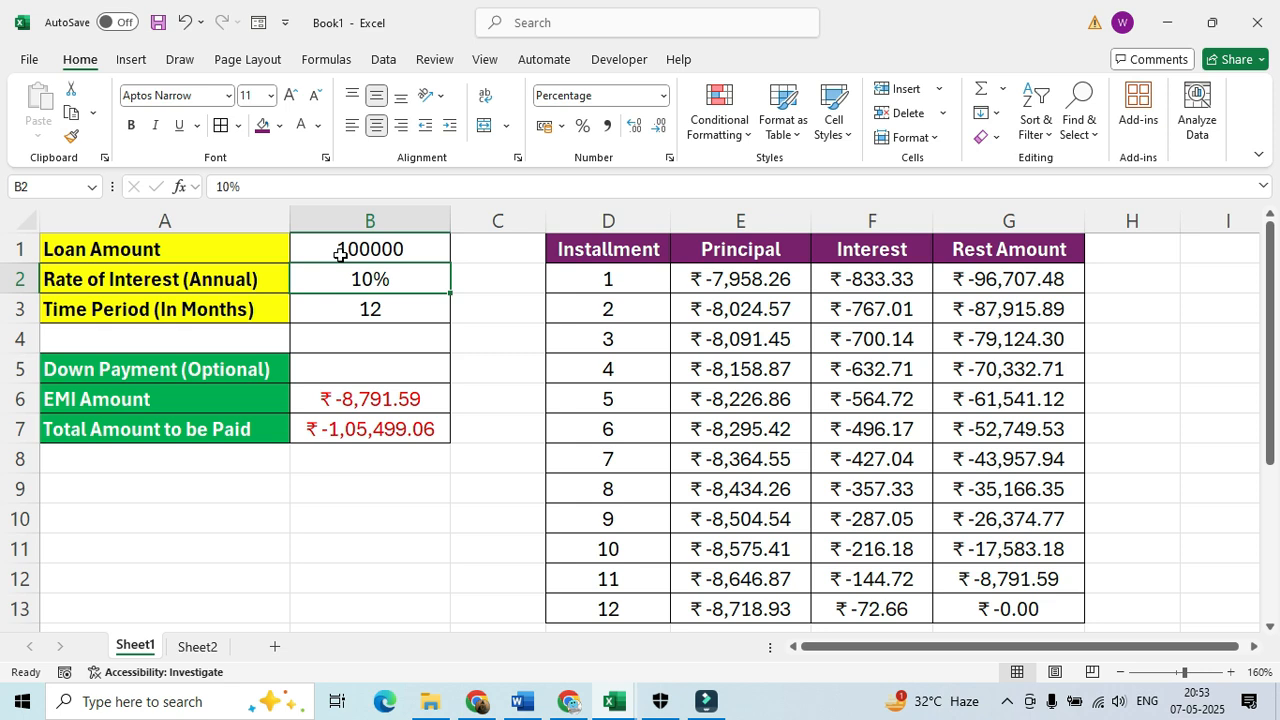
Try an annual interest rate of 18% in B2, and return it to 10%.
type("18")
key("Return")
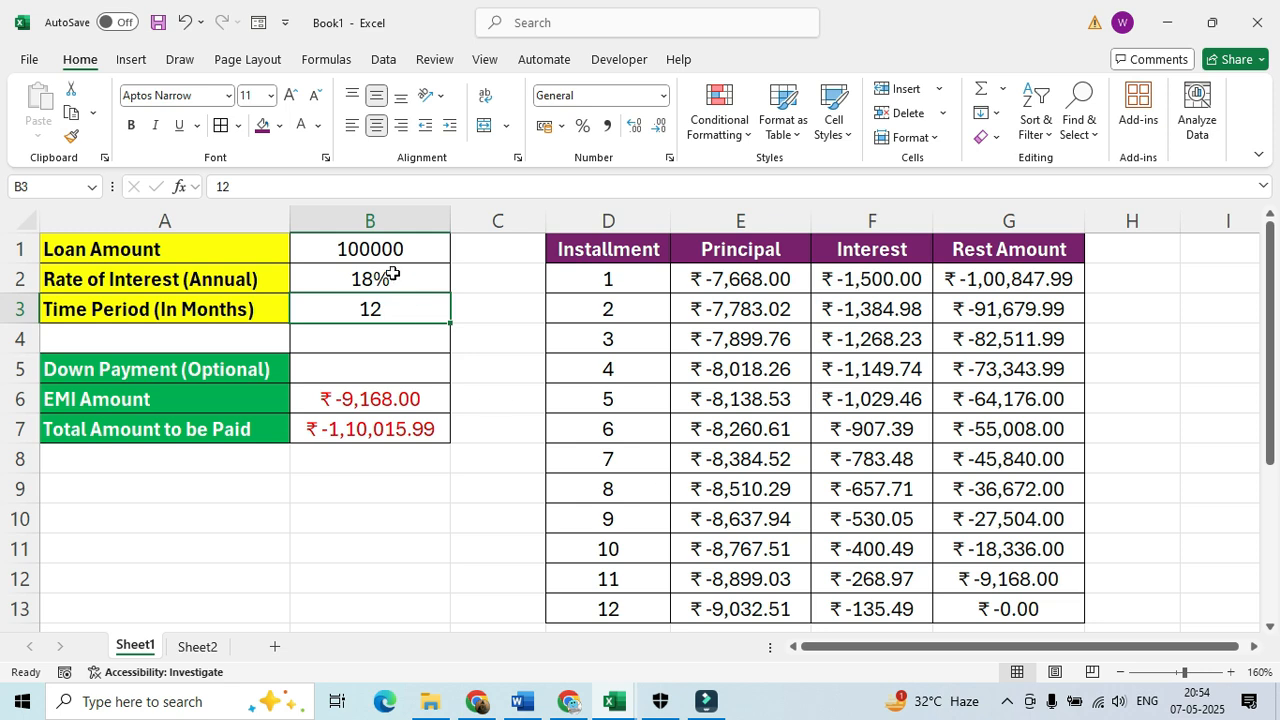
left_click(354, 280)
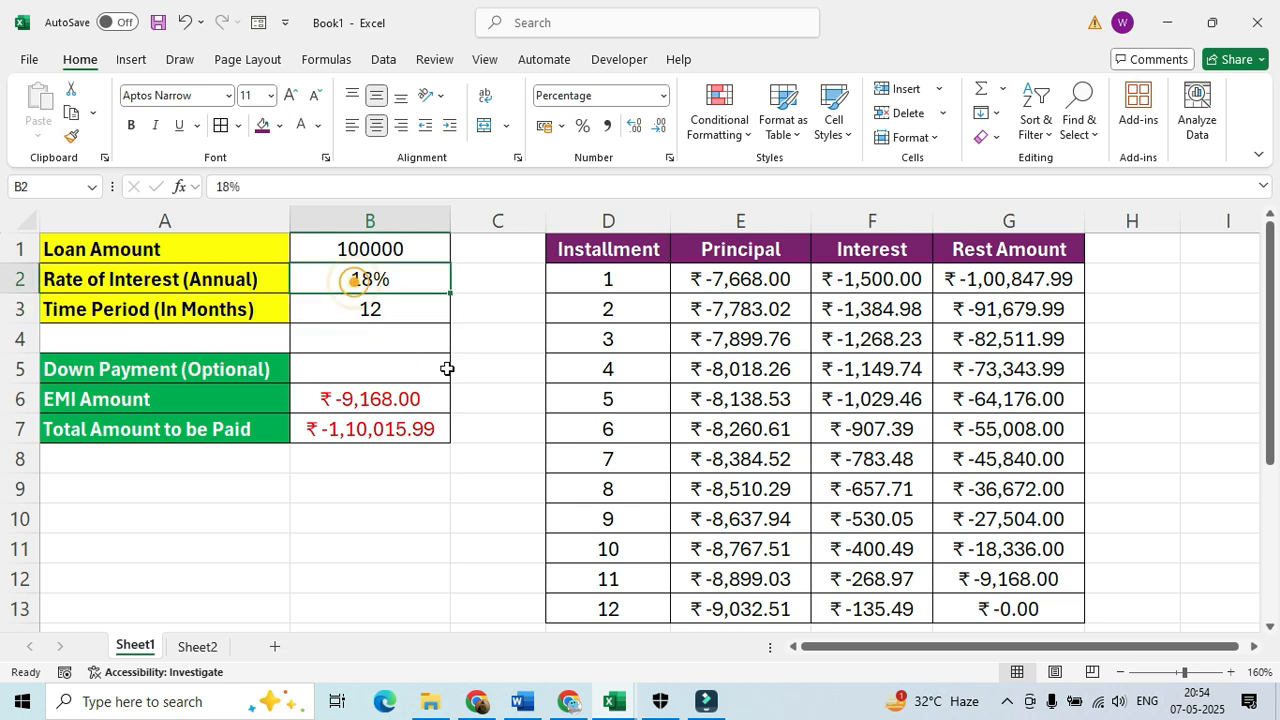
type("10")
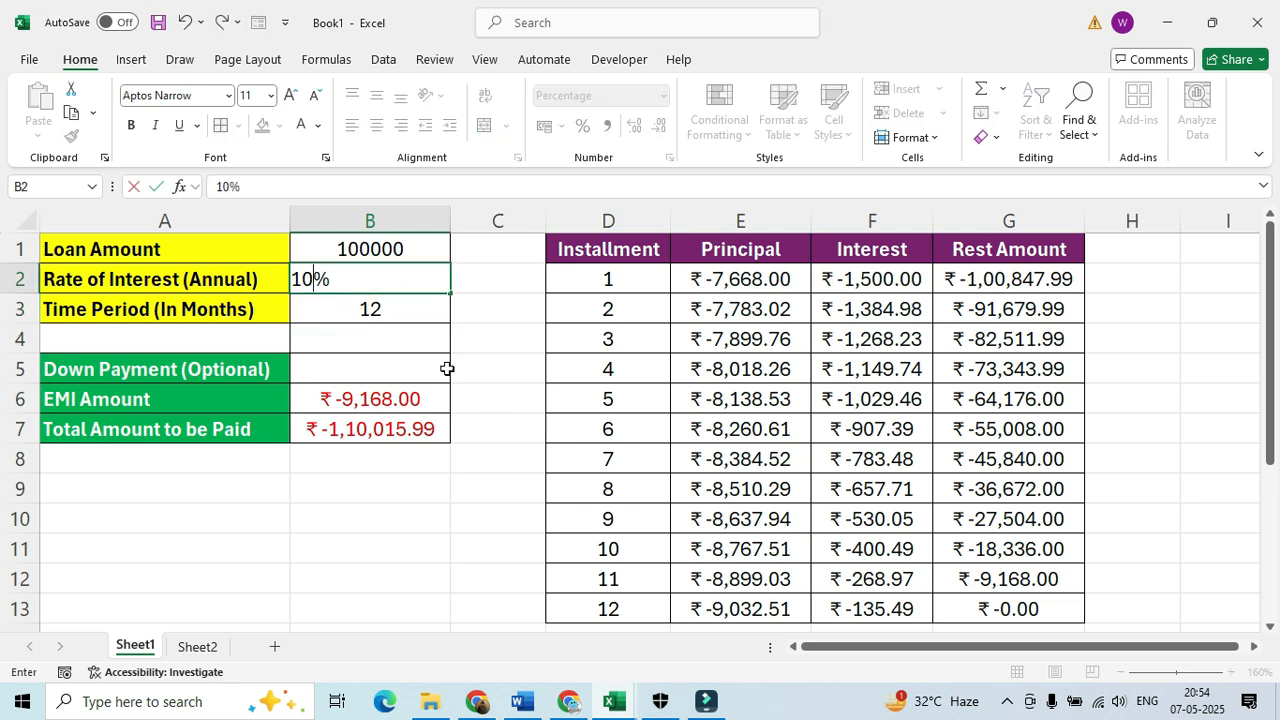
key("Return")
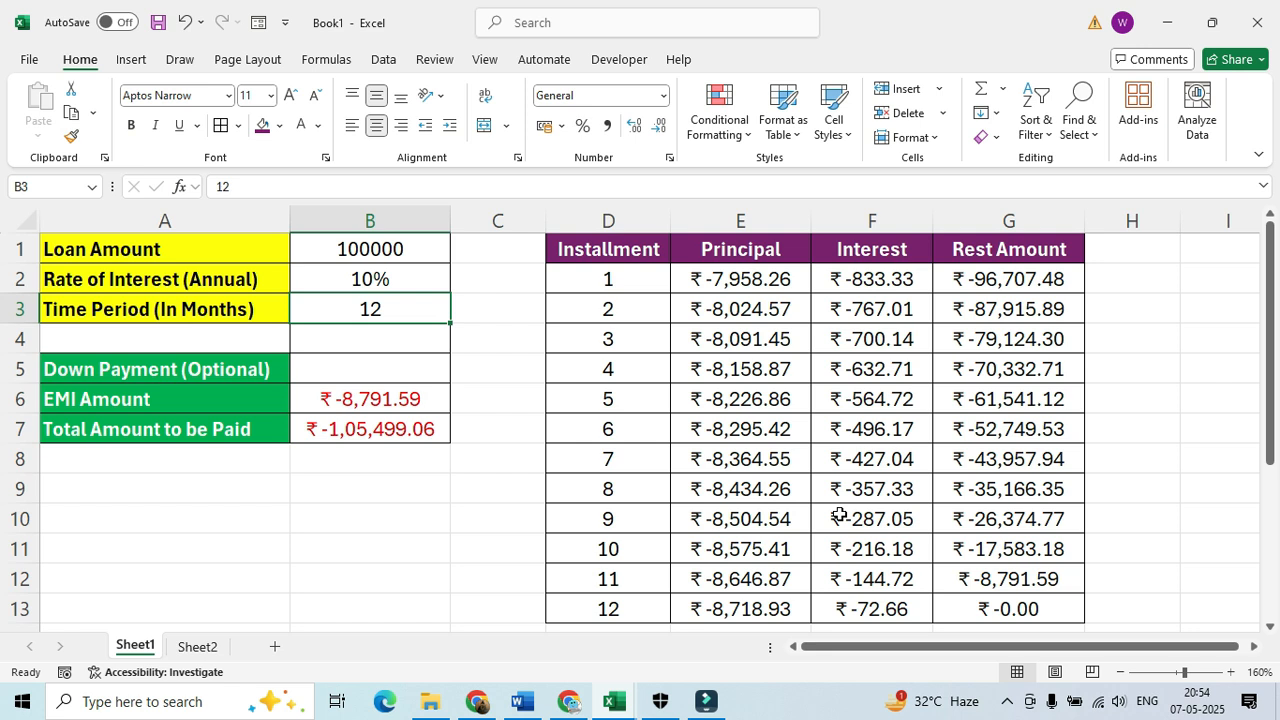
Open Sheet2 and enter a down payment of 20000 in B5.
left_click(132, 650)
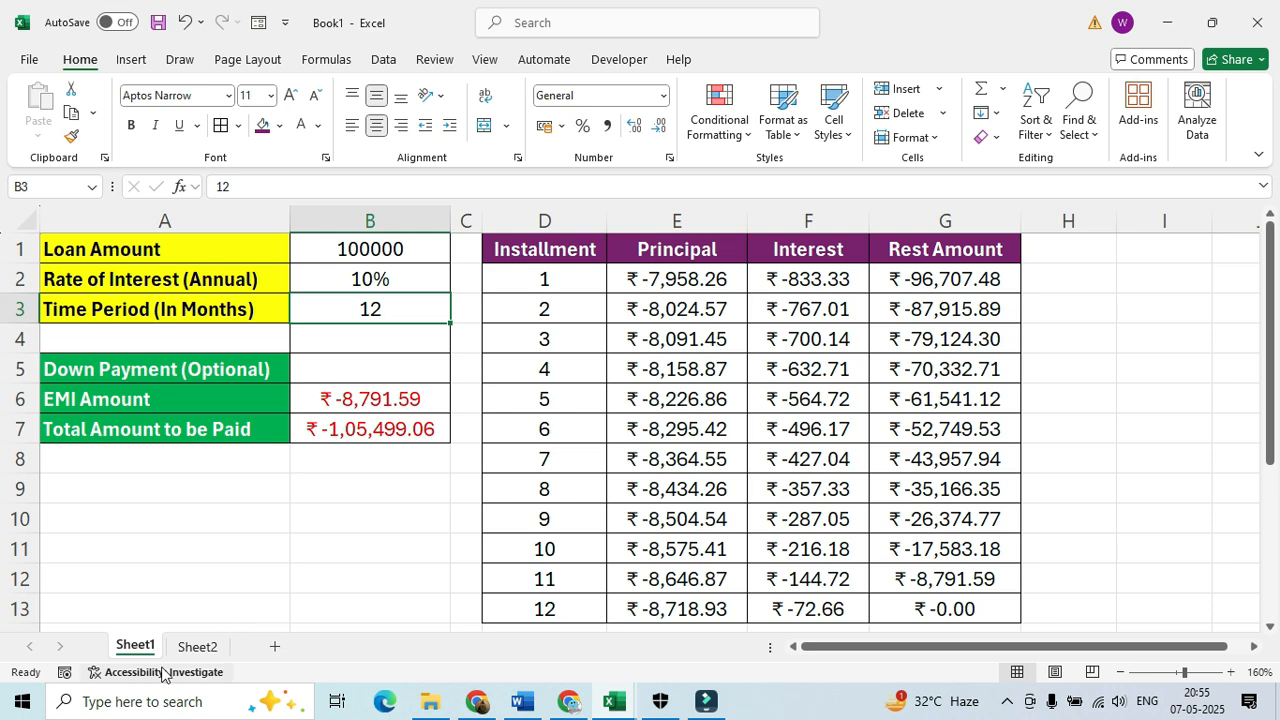
left_click(197, 646)
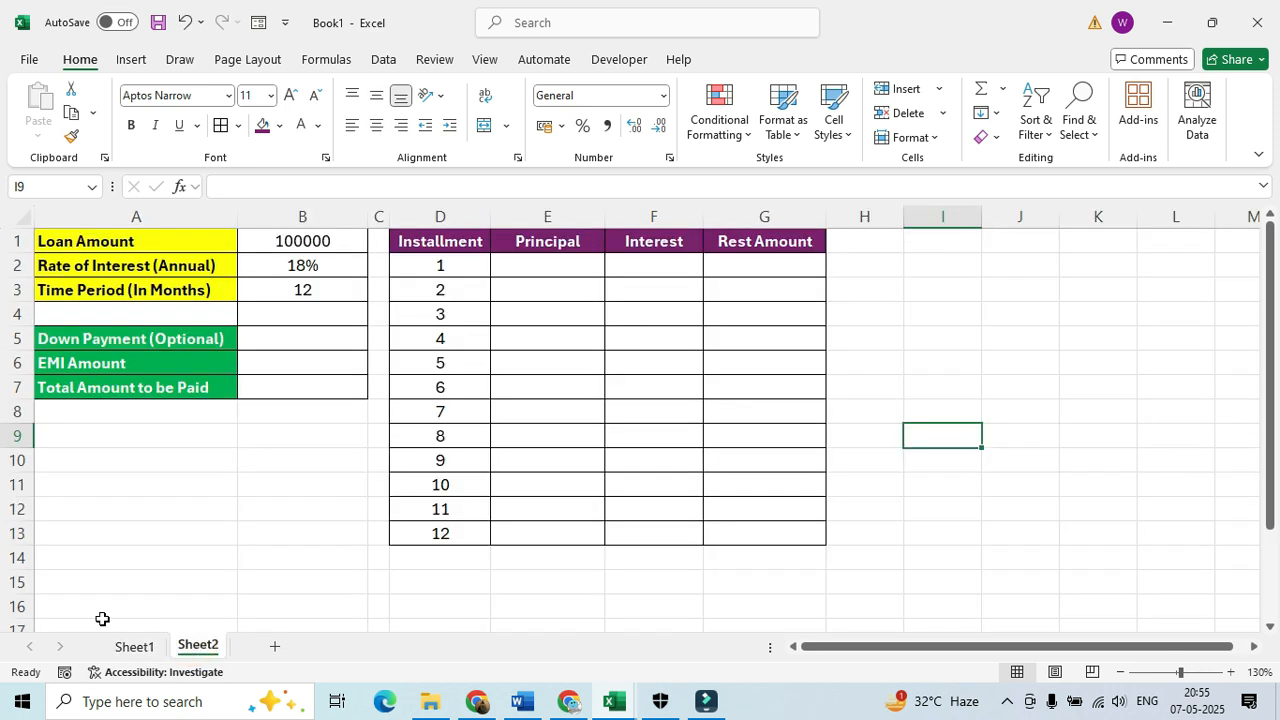
scroll(213, 518, "up", 1)
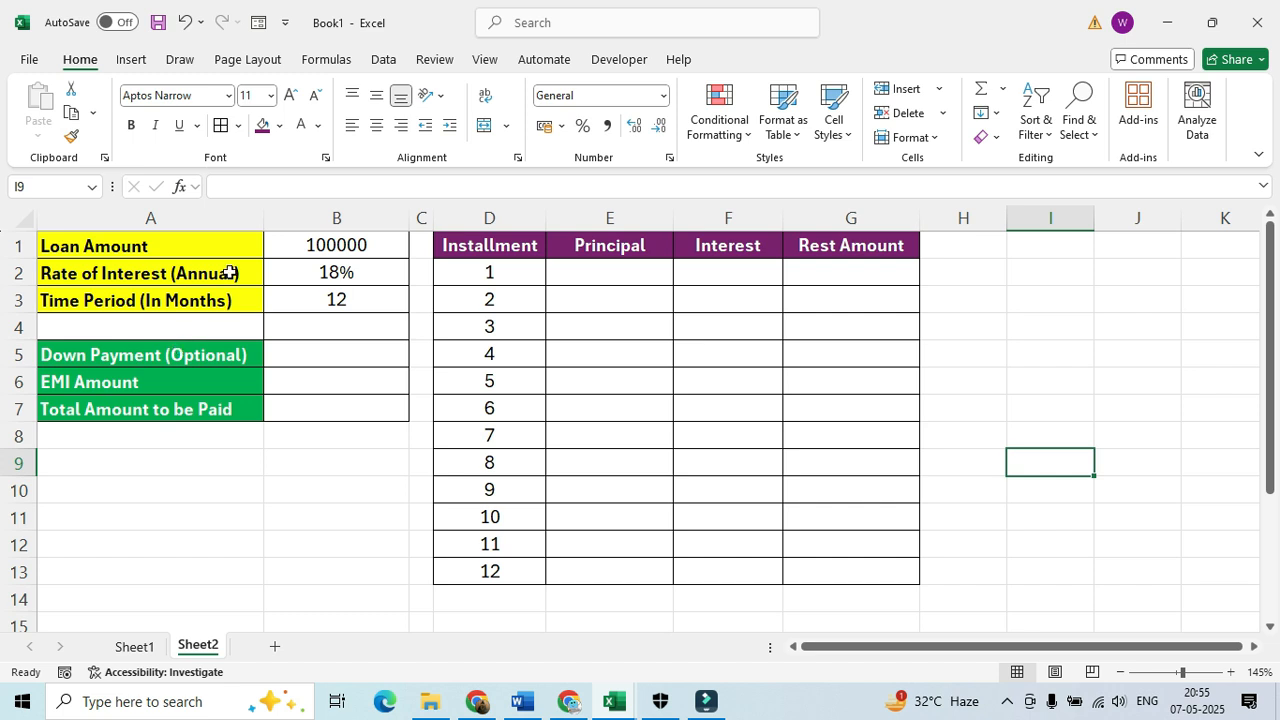
left_click(316, 346)
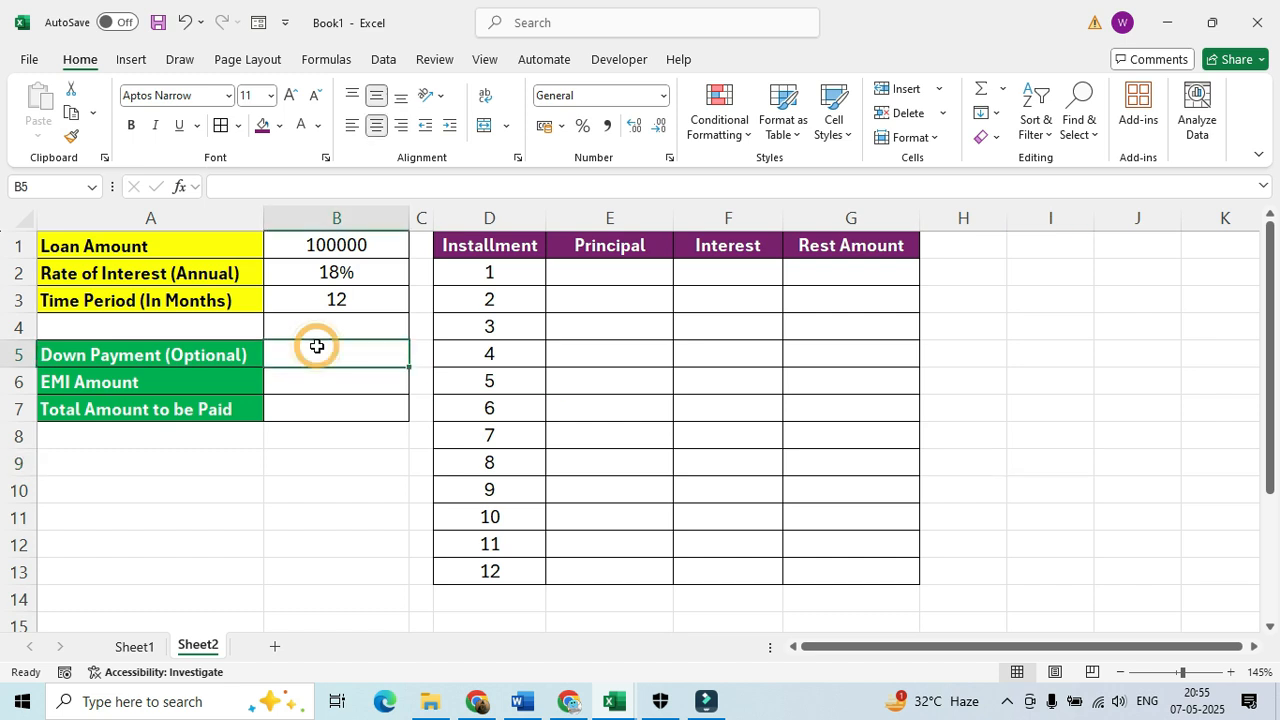
type("200")
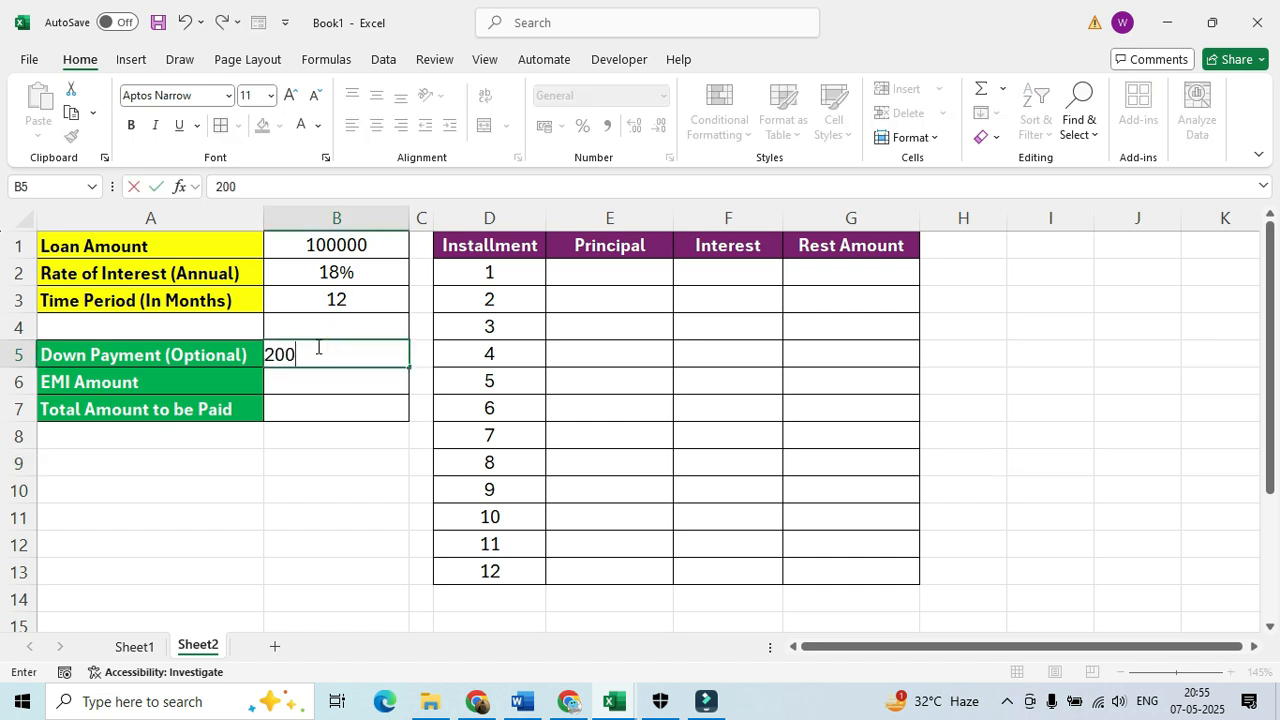
type("00")
key("Return")
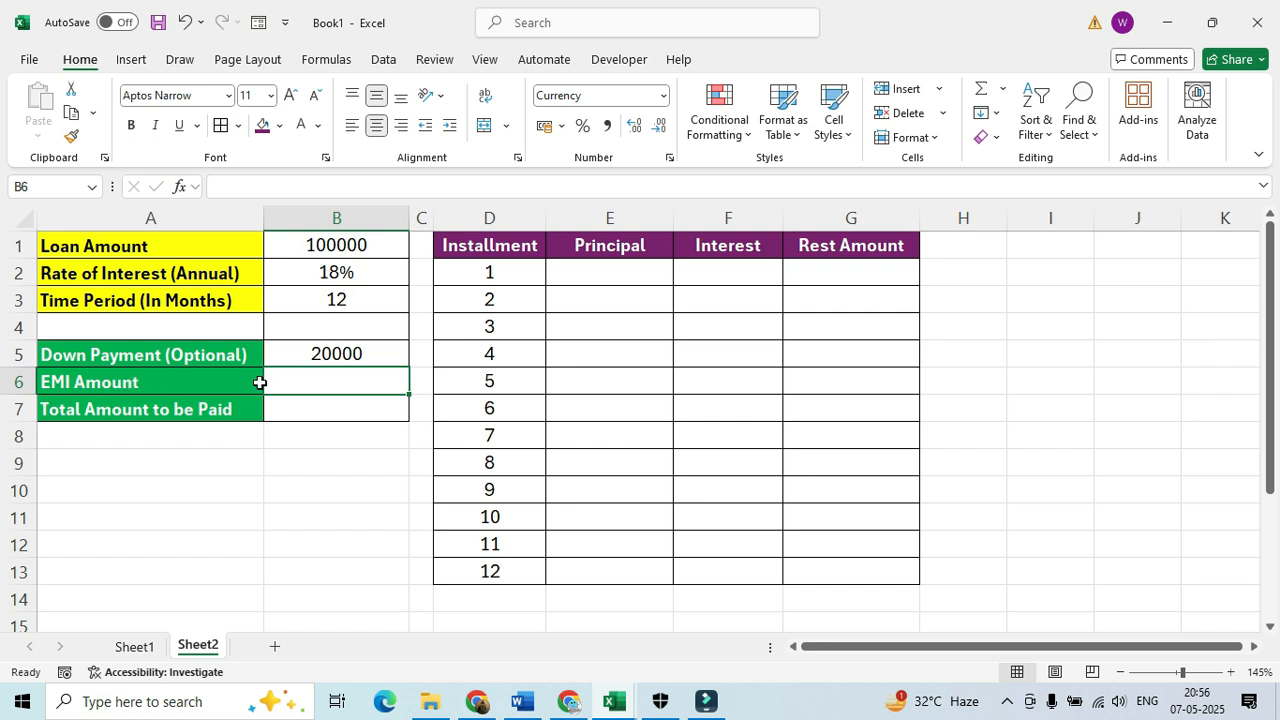
Start a PMT formula for the EMI amount in B6 and set its Rate argument to B2/12.
type("=p")
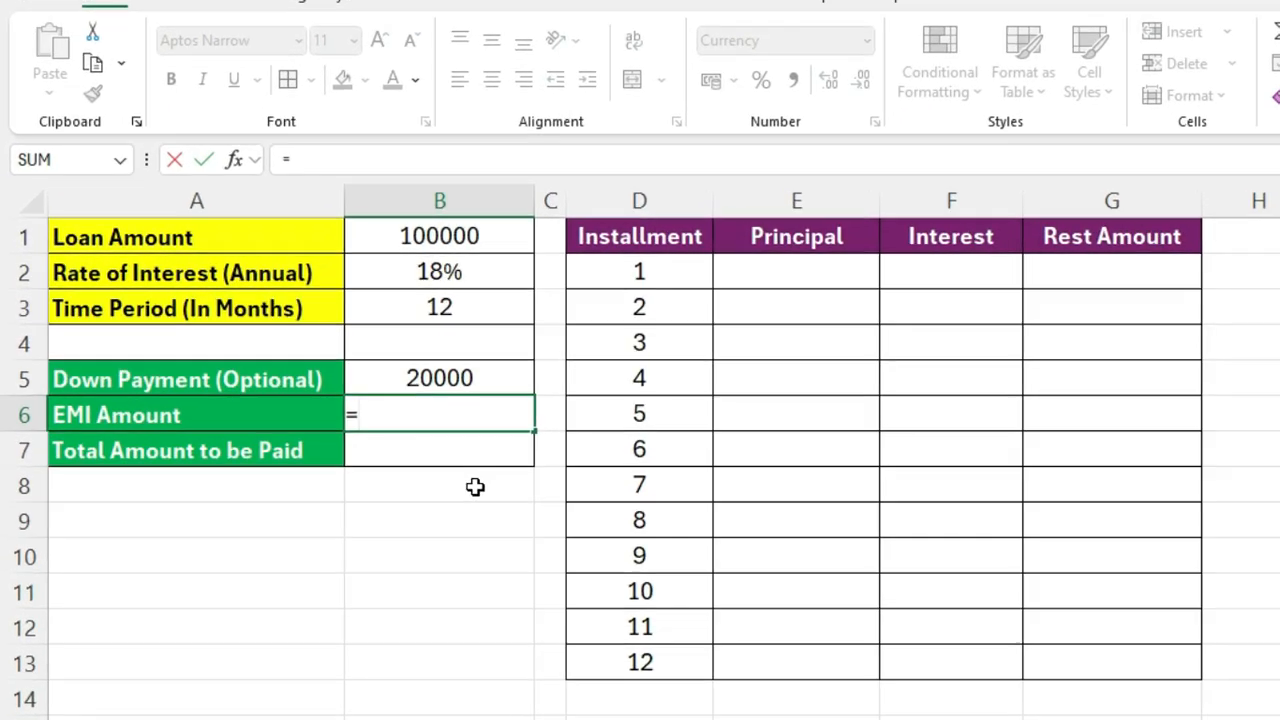
type("mt")
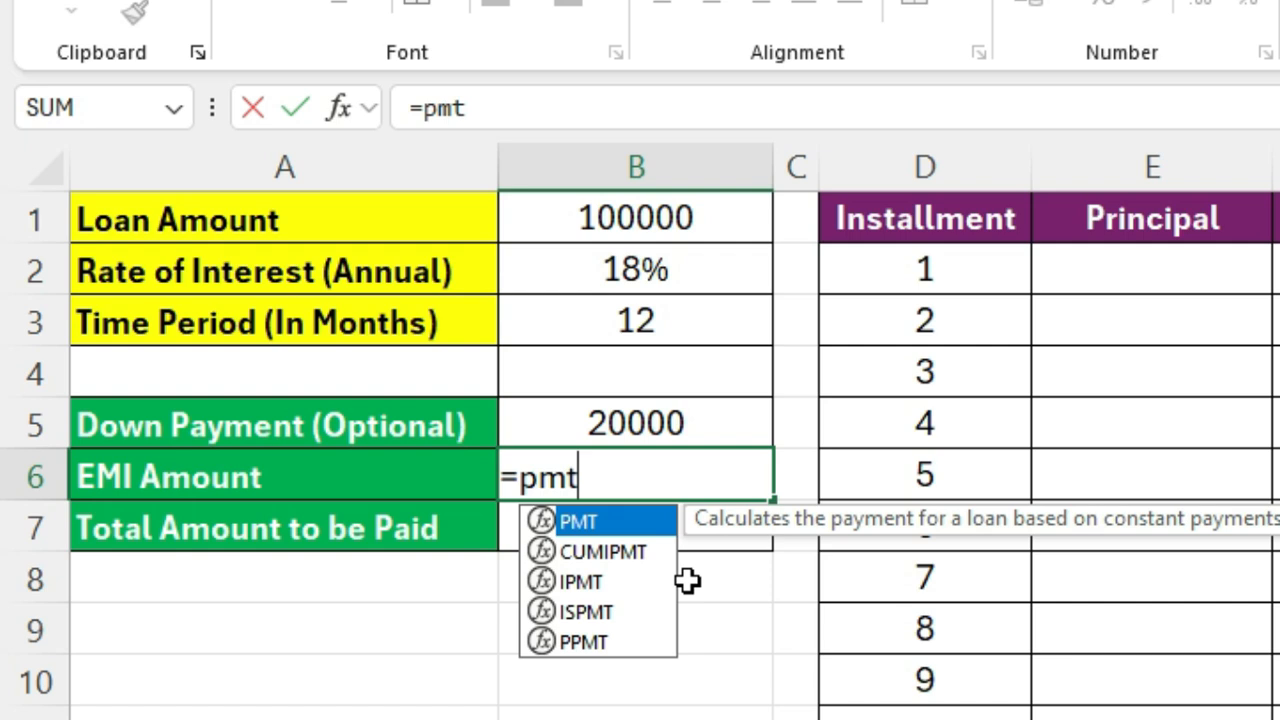
key("Tab")
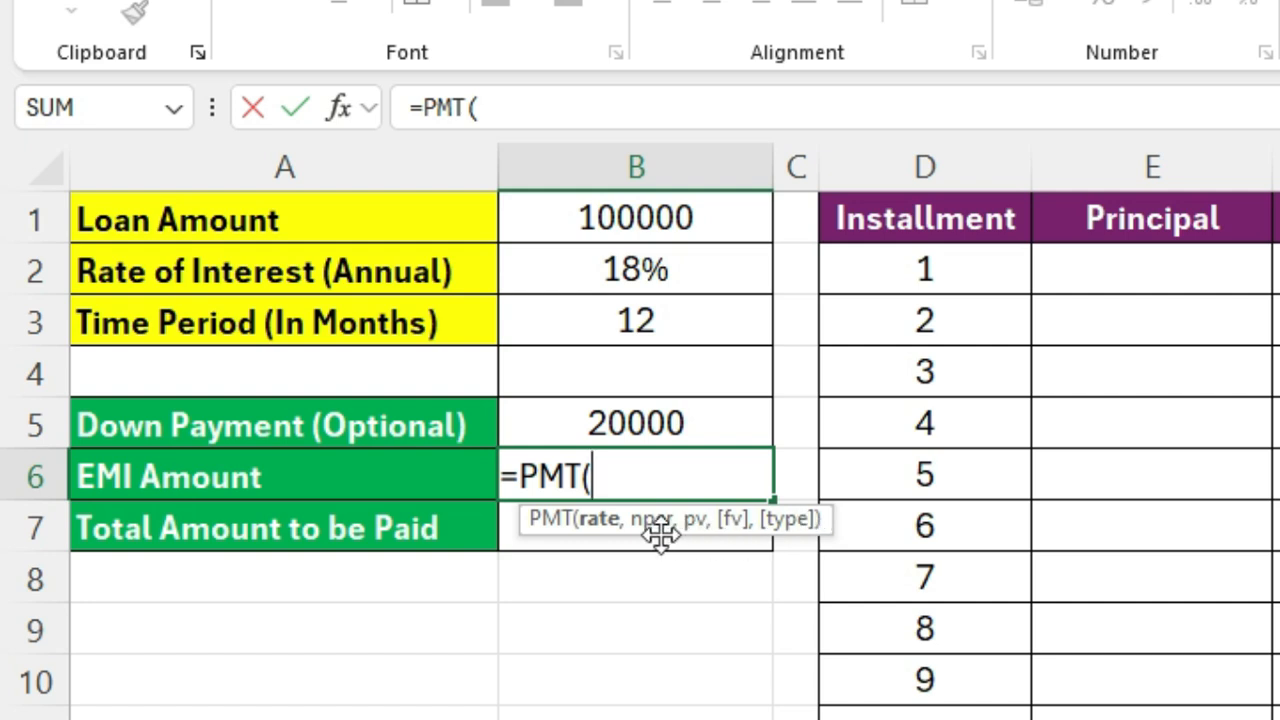
left_click(338, 108)
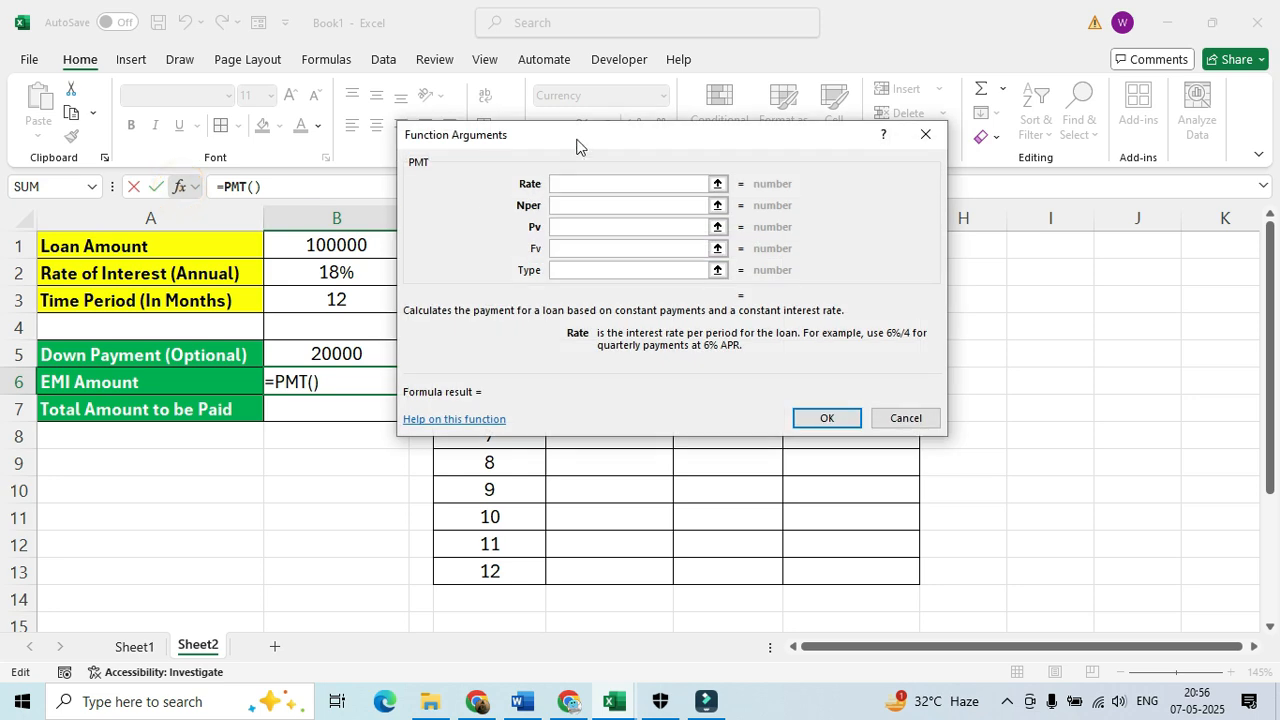
left_click_drag(586, 128, 615, 175)
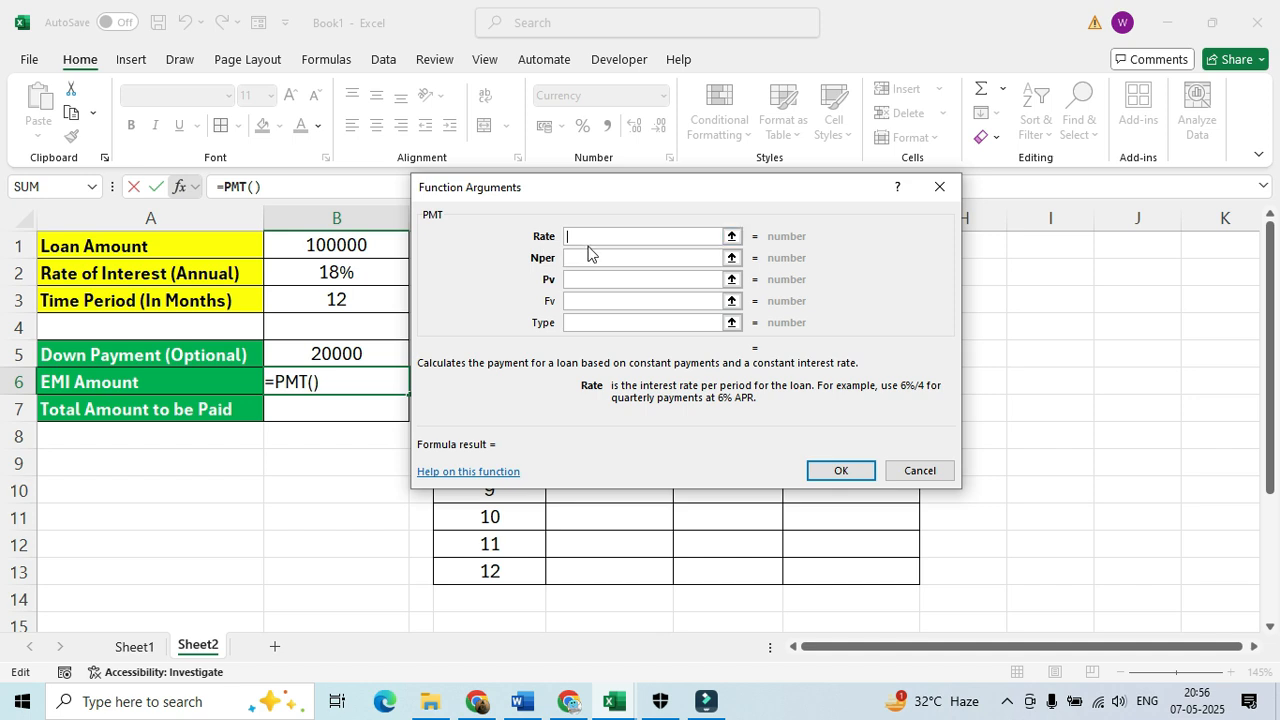
left_click(342, 272)
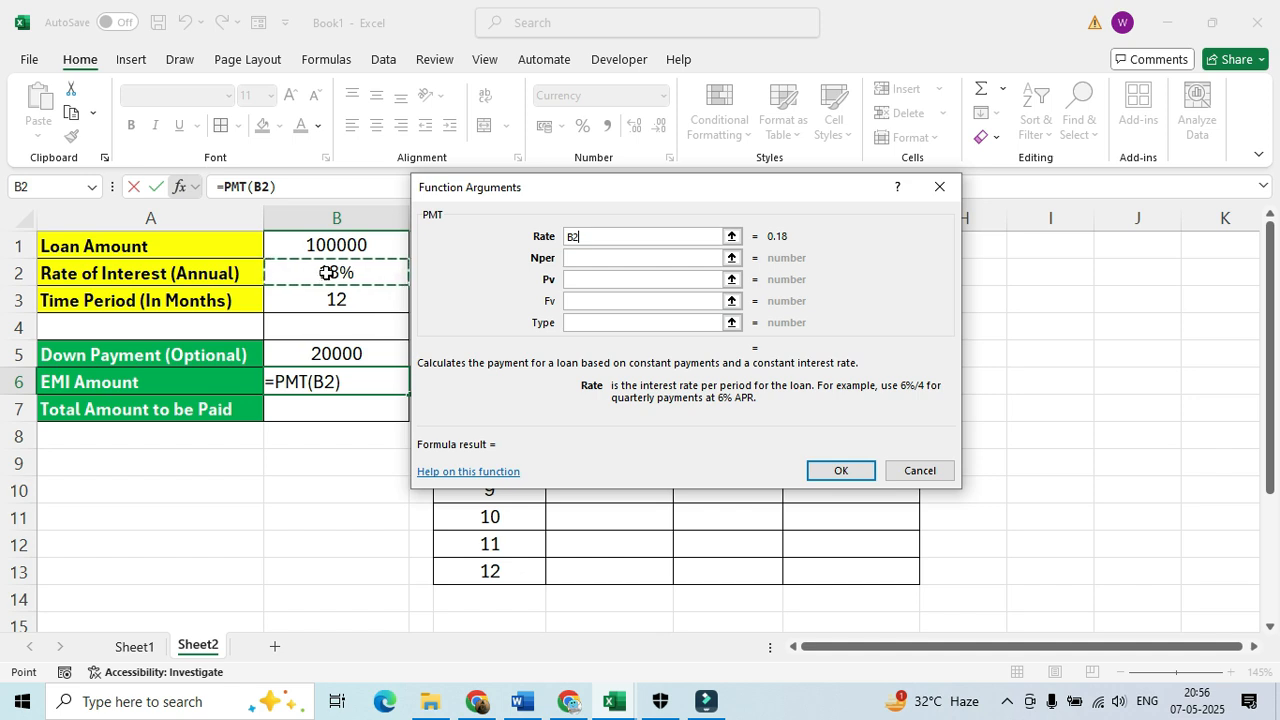
type("/12")
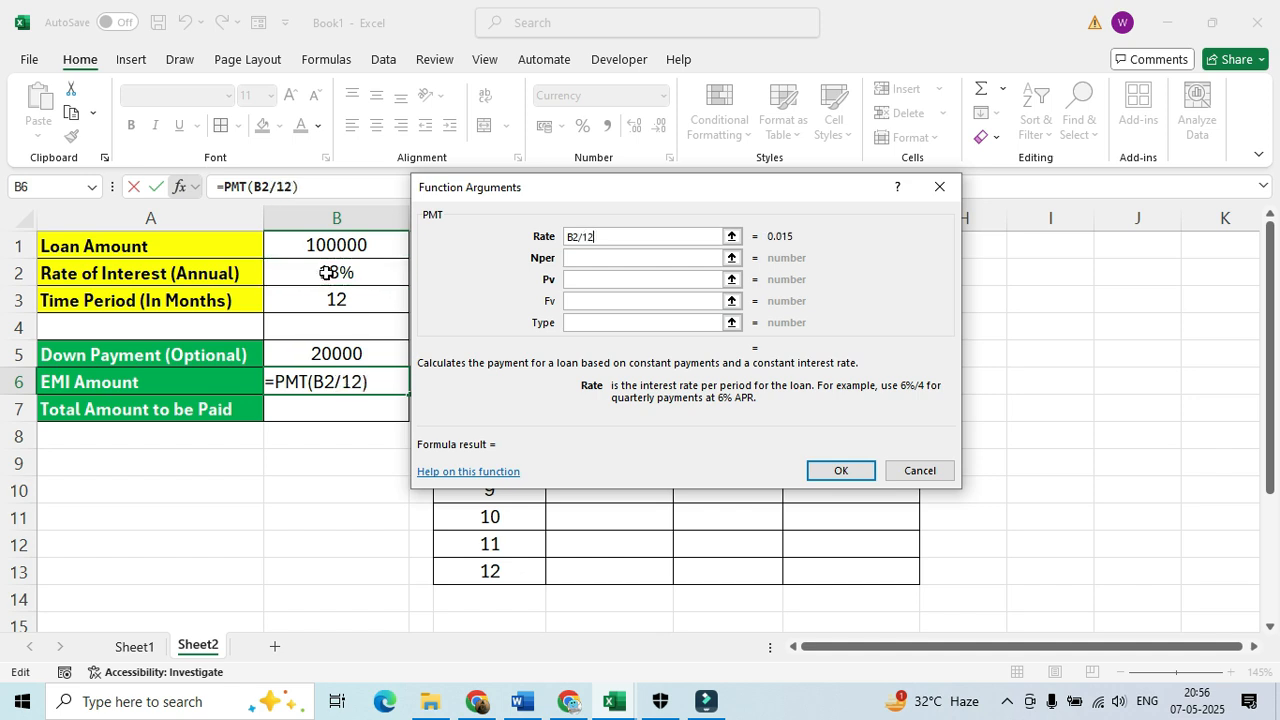
double_click(608, 234)
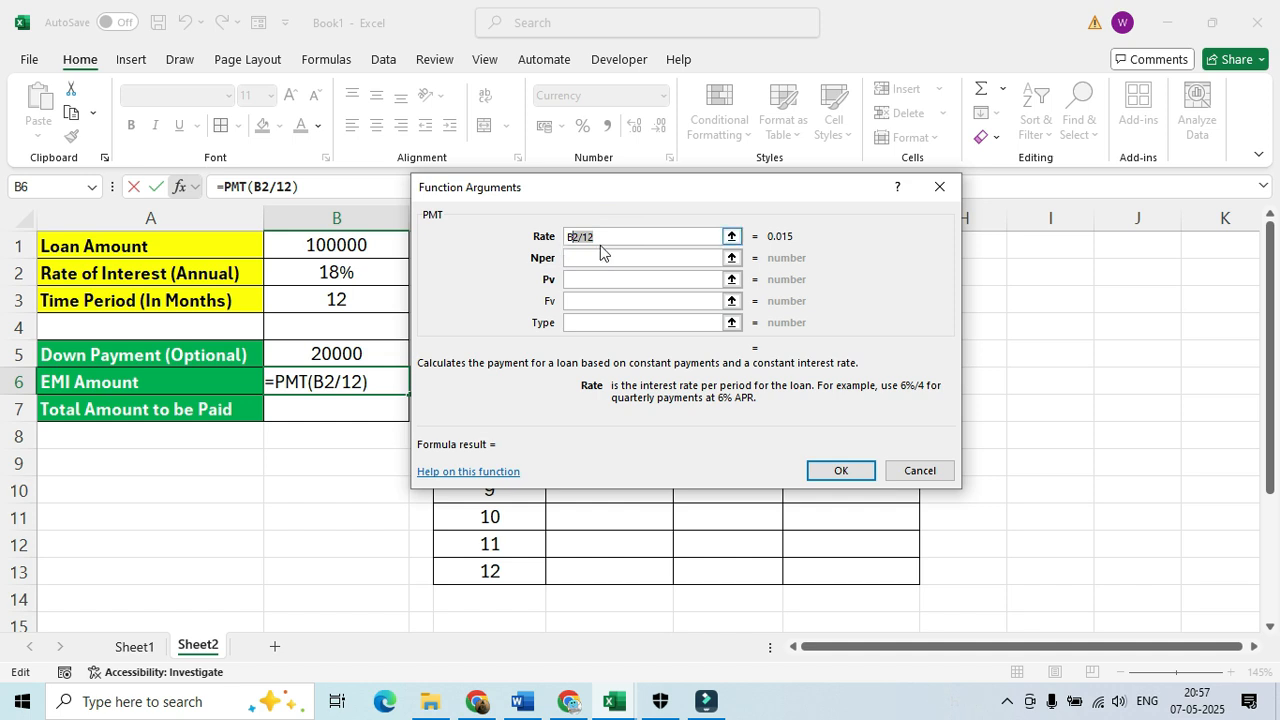
Set the PMT function's Nper argument to B3 and its Pv argument to B1-B5.
left_click(588, 256)
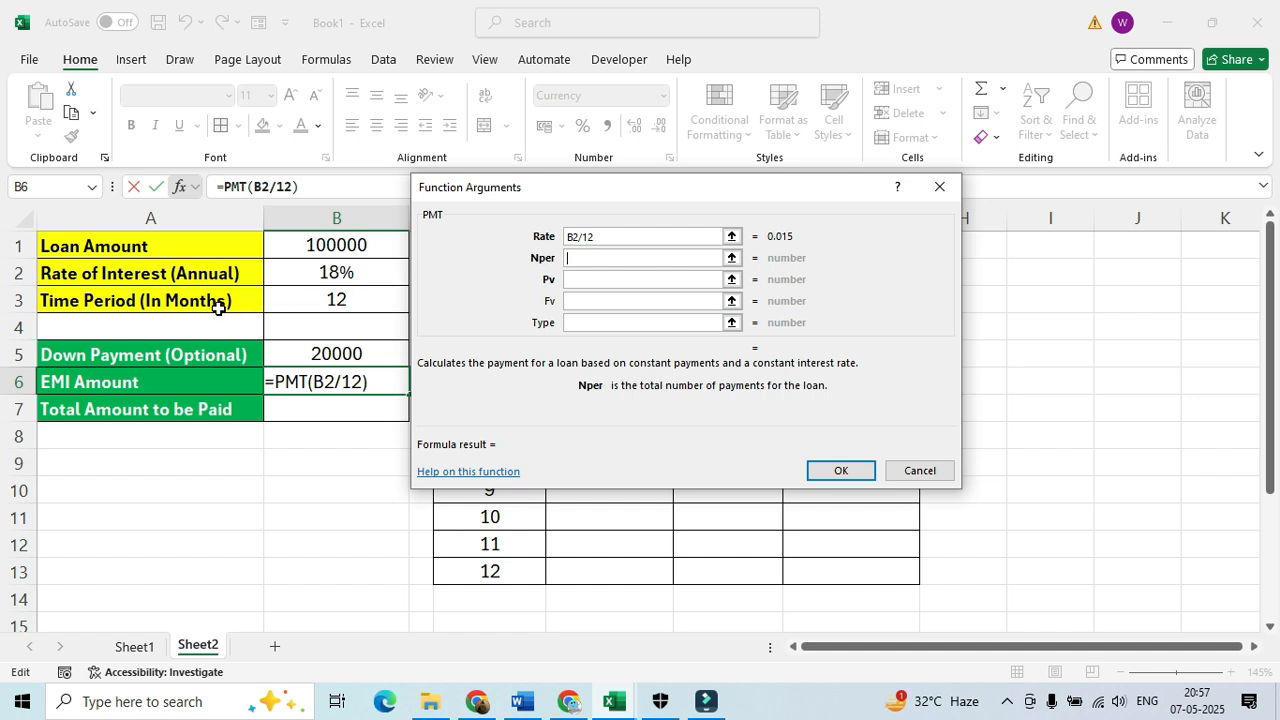
left_click(328, 299)
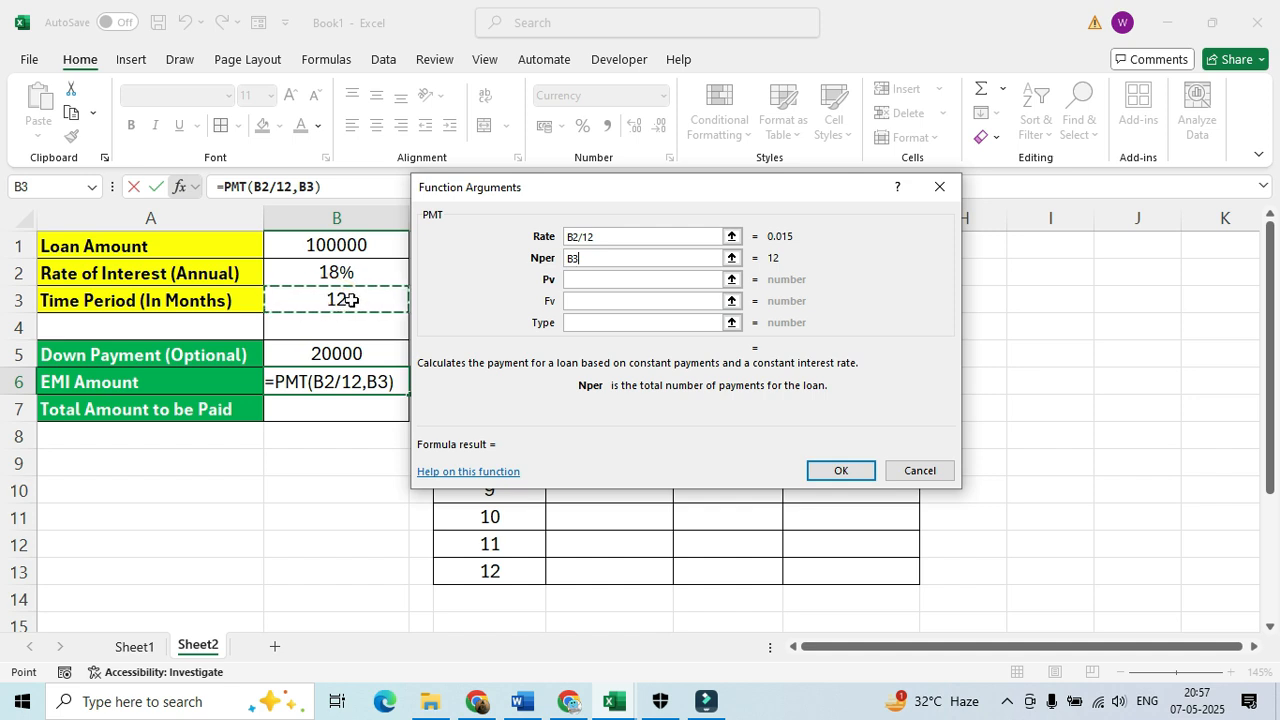
left_click(589, 281)
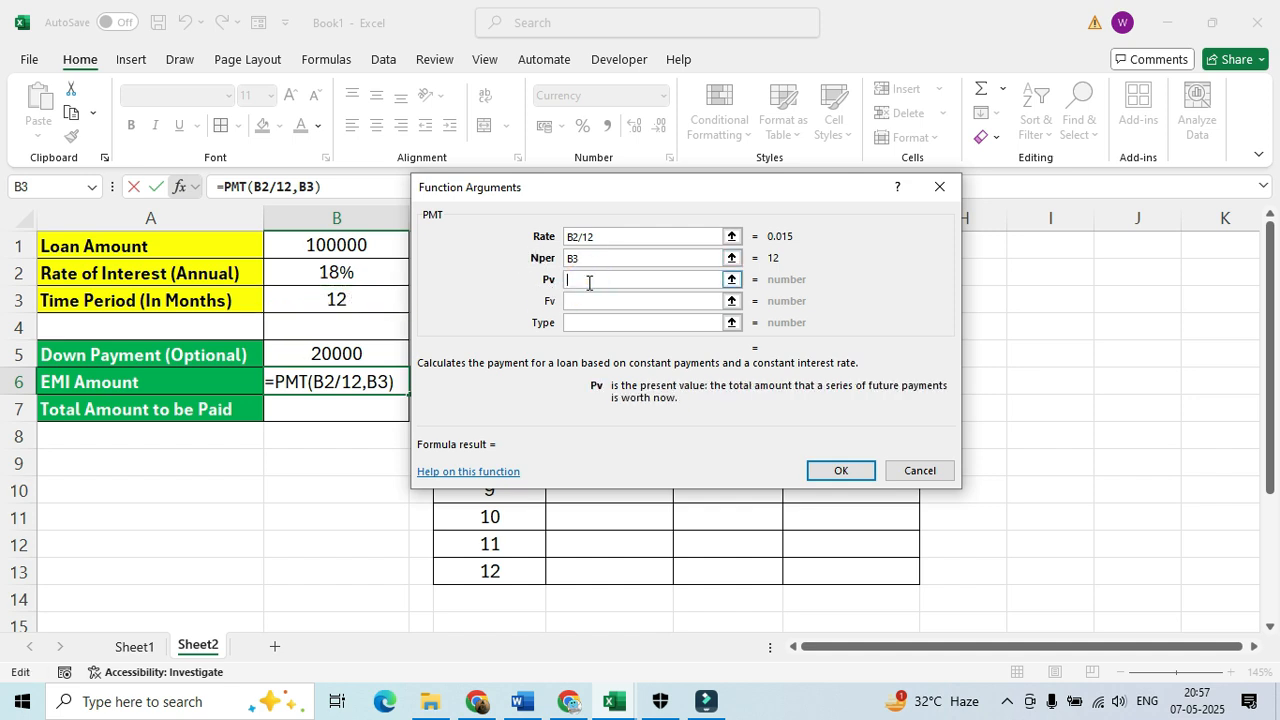
left_click(297, 247)
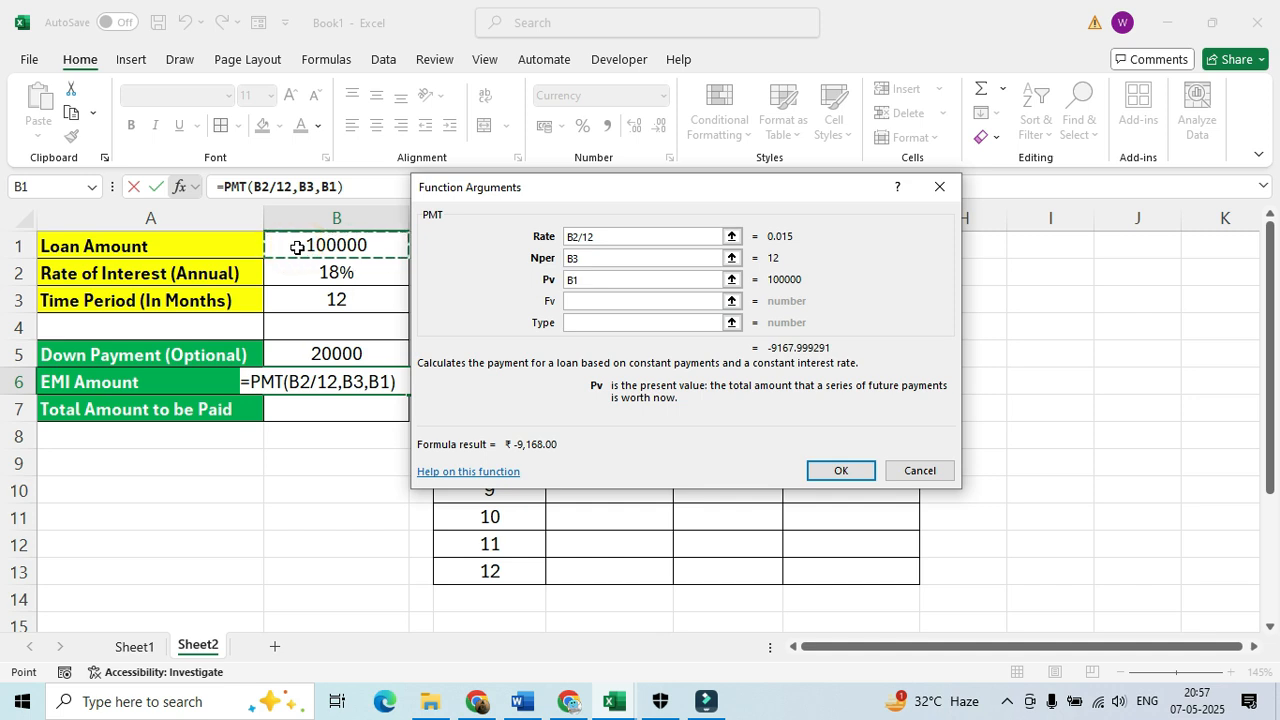
type("-")
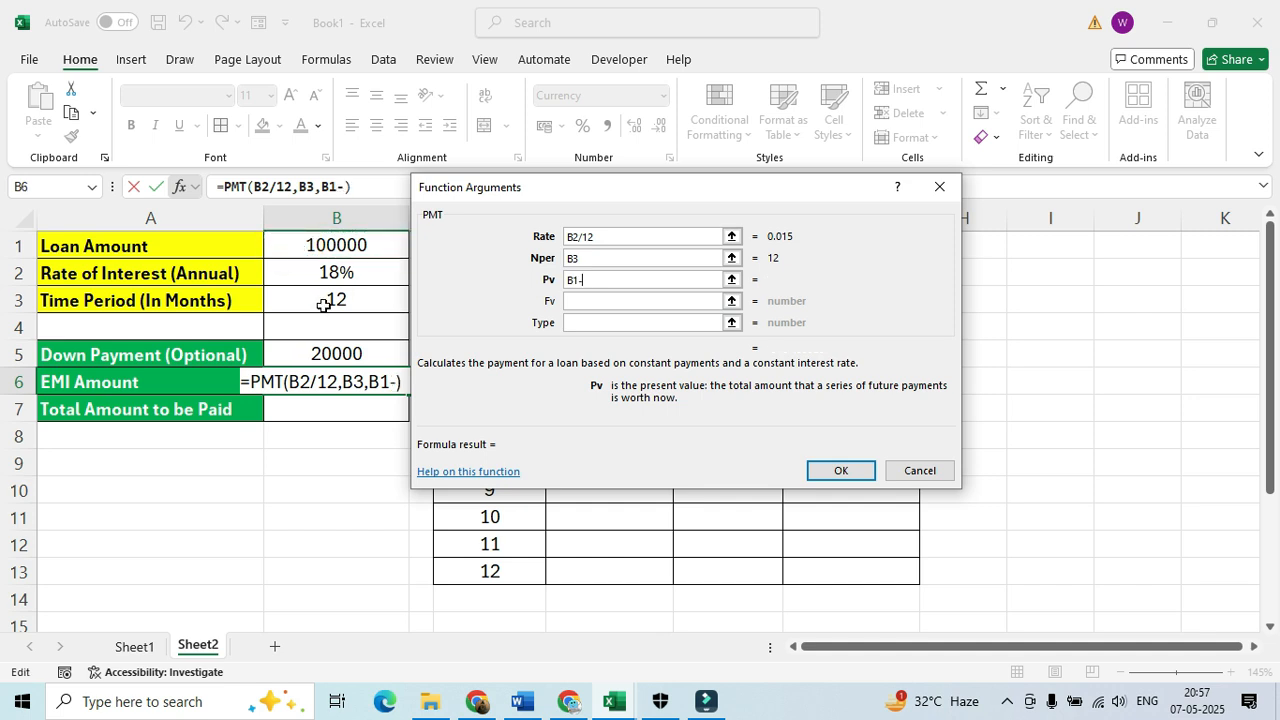
left_click(323, 353)
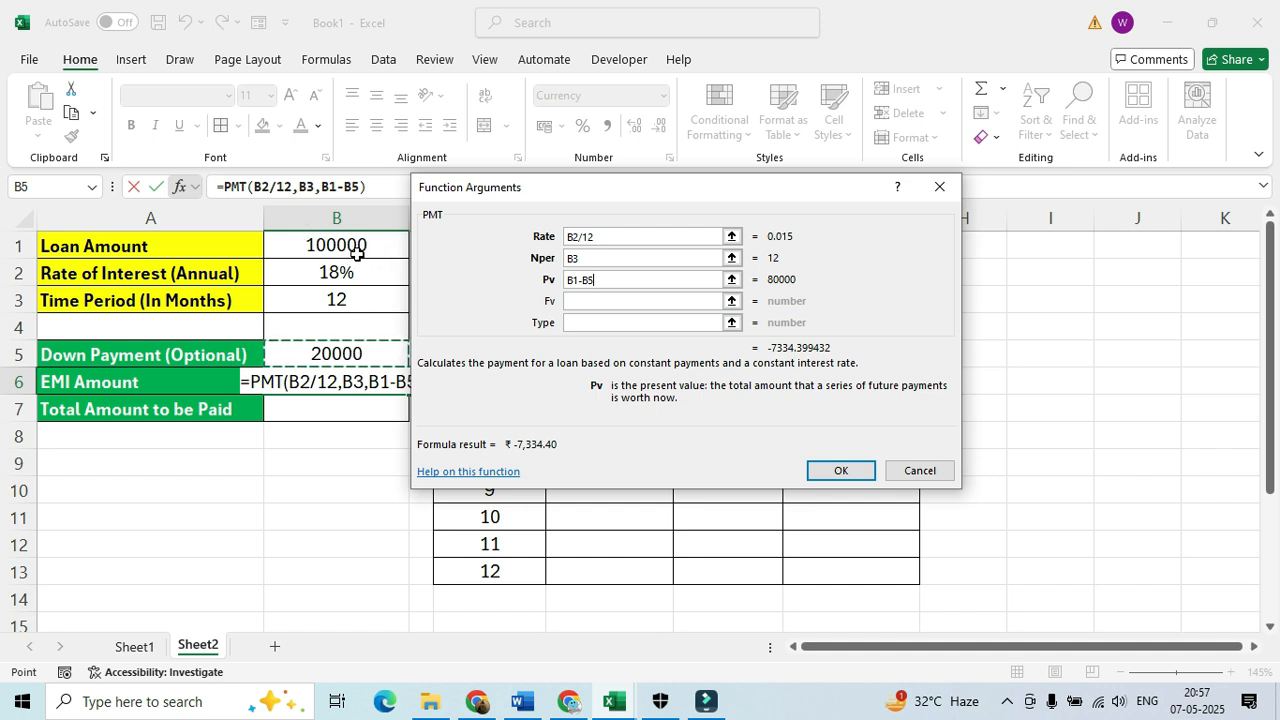
Leave Fv empty, set the PMT function's Type argument to 0 and insert the formula.
left_click(597, 302)
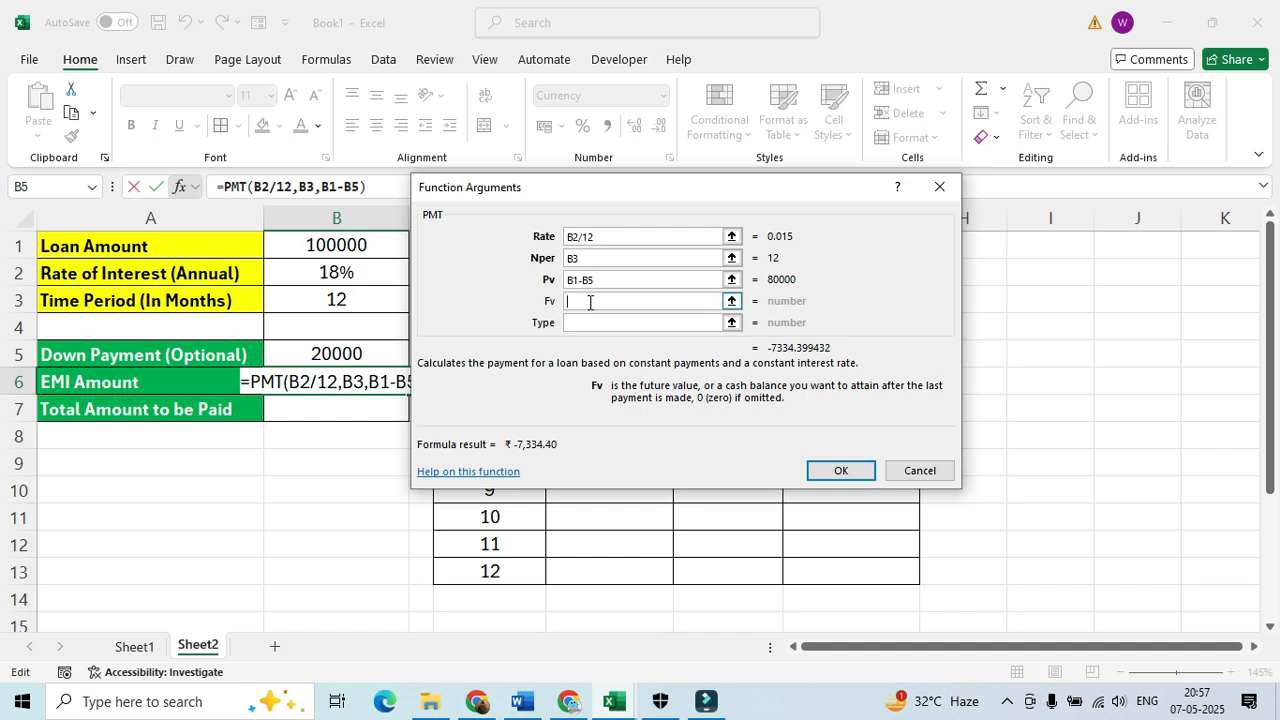
left_click(577, 324)
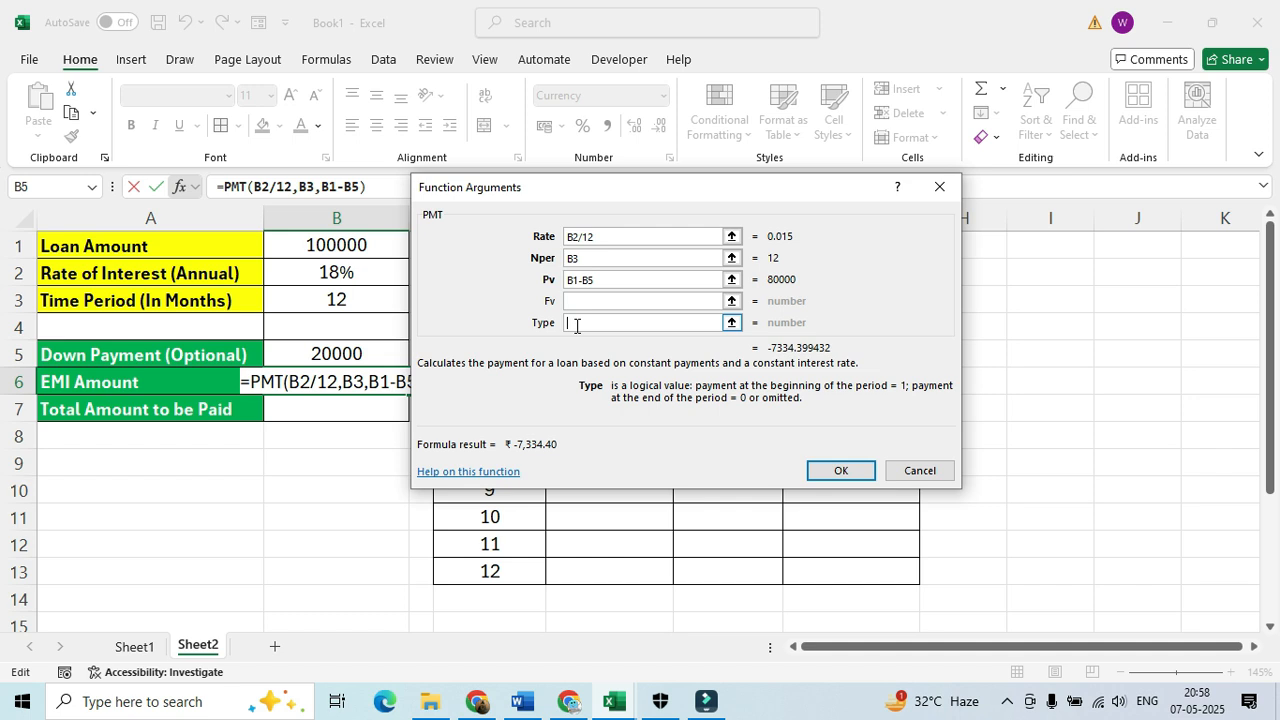
type("0")
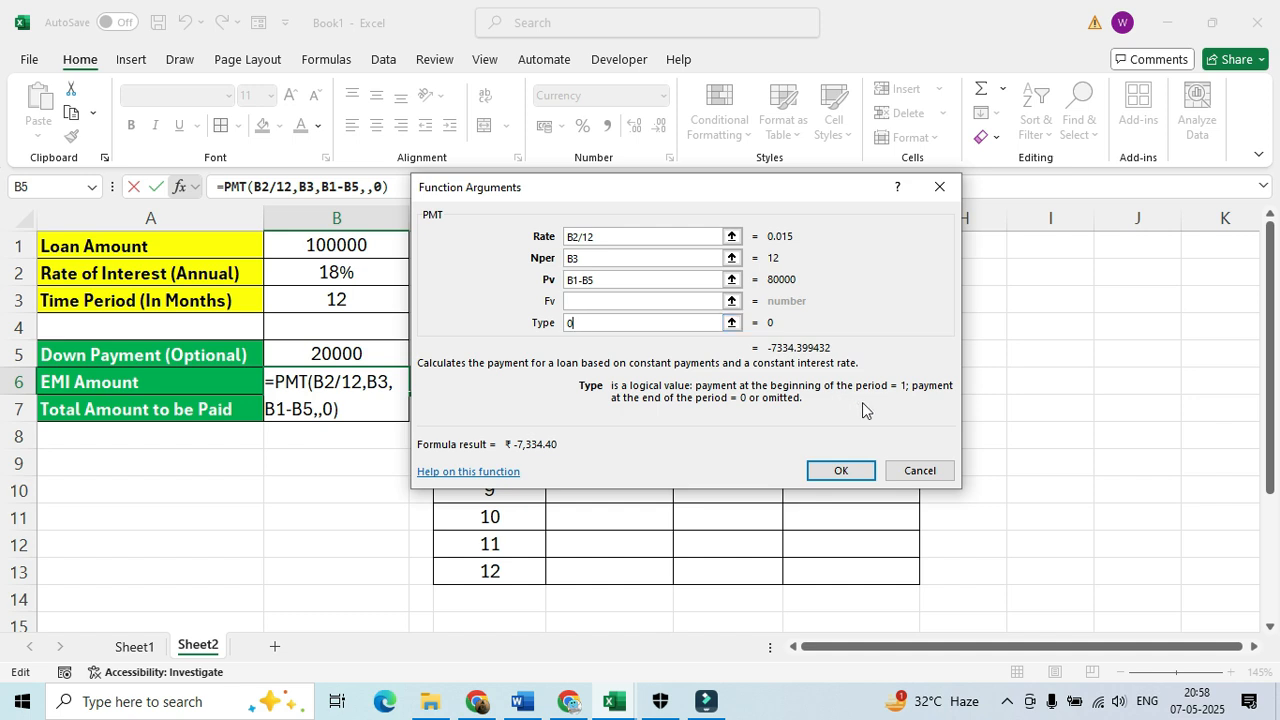
left_click(840, 476)
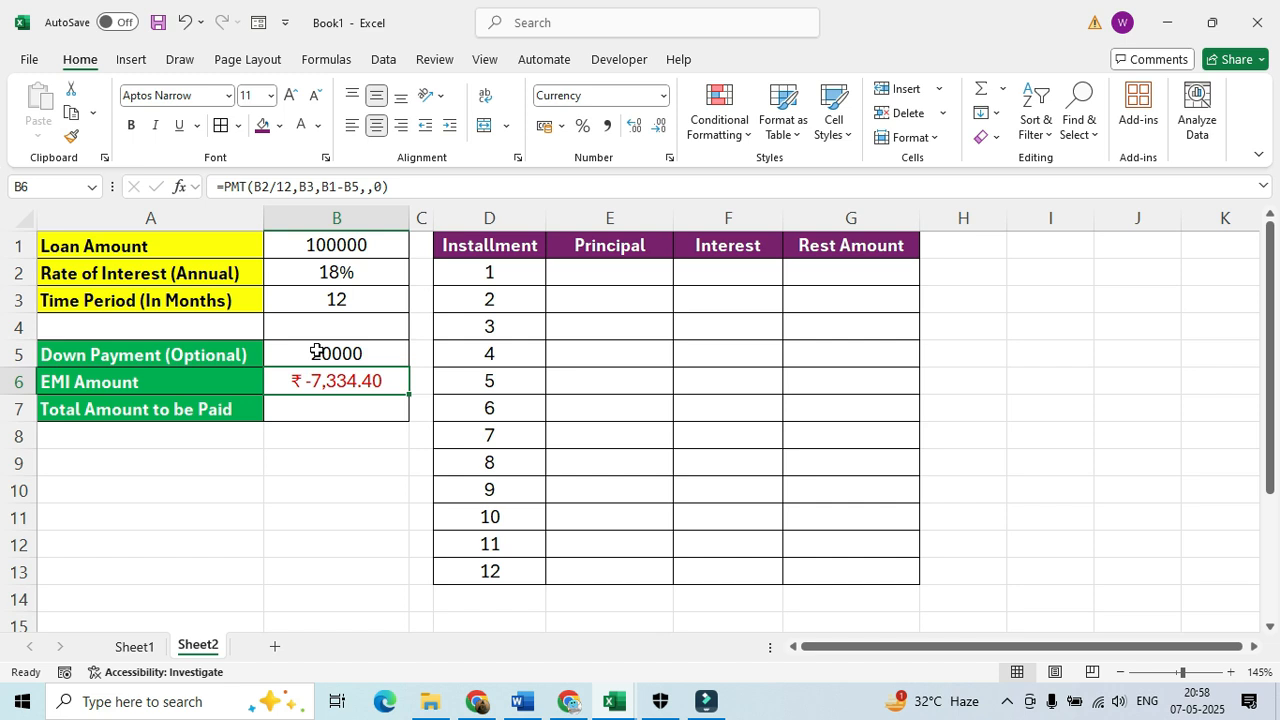
Clear the down payment in B5.
left_click(316, 351)
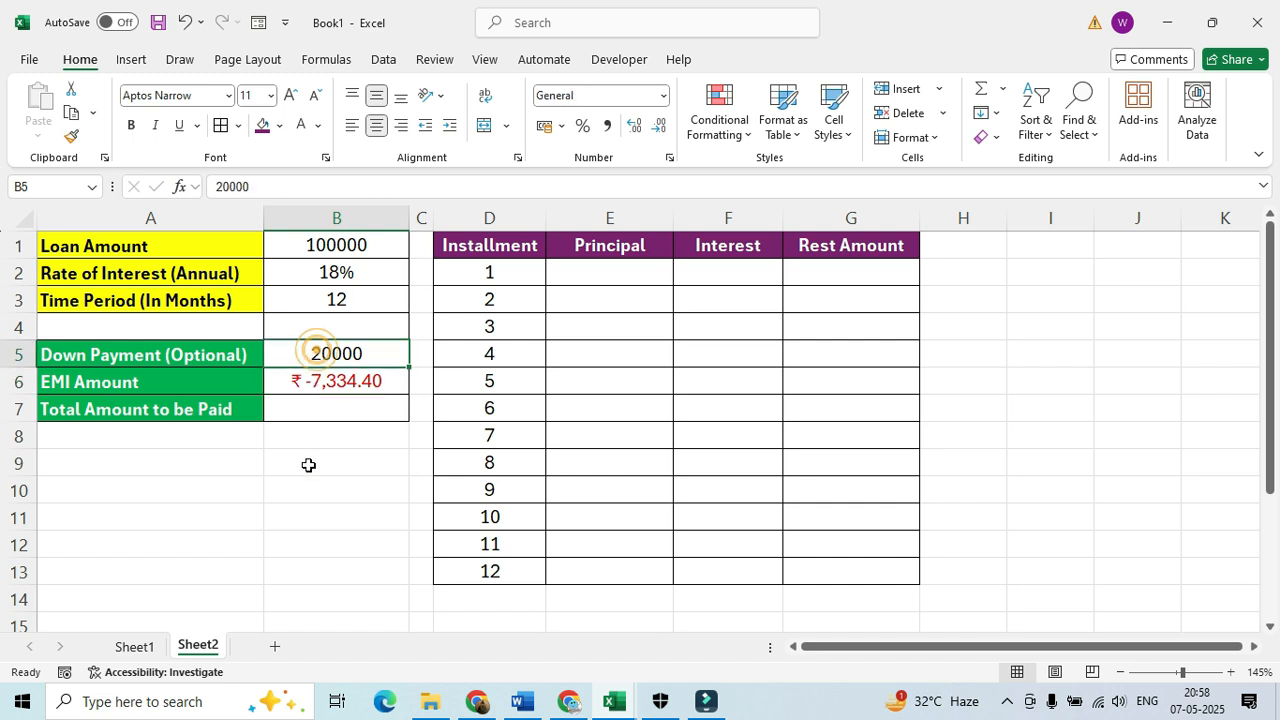
key("BackSpace")
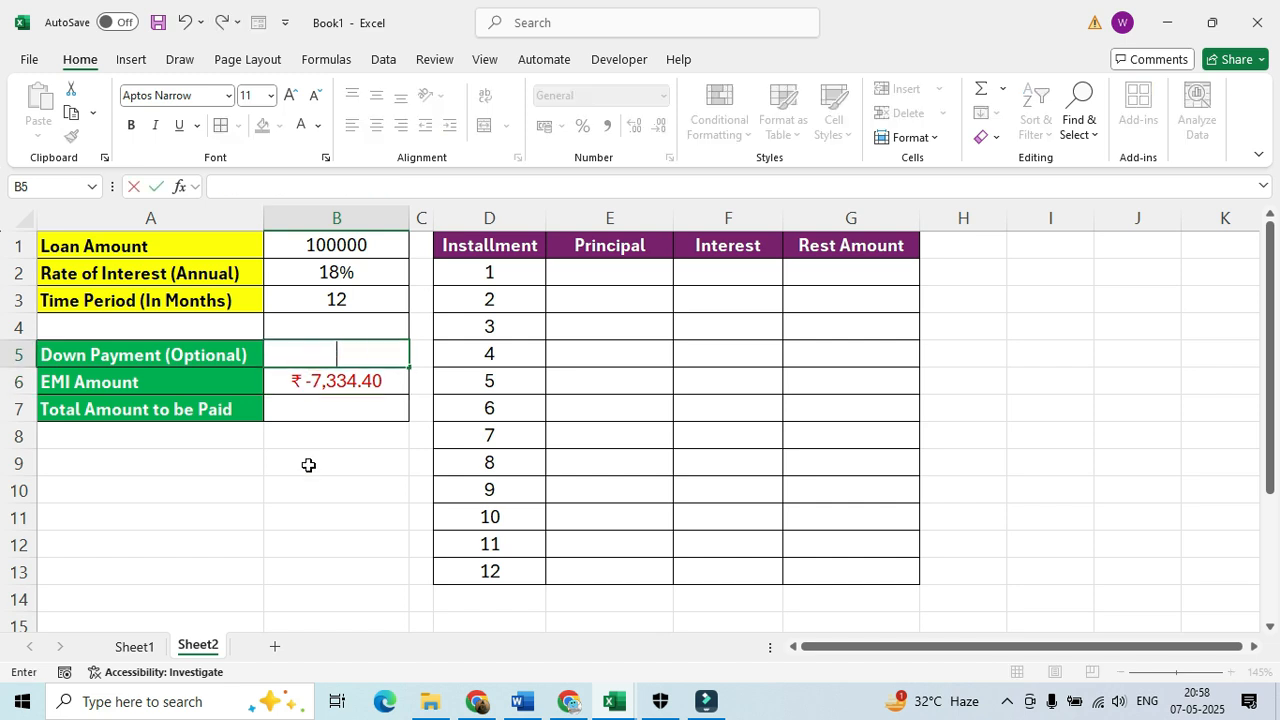
key("Return")
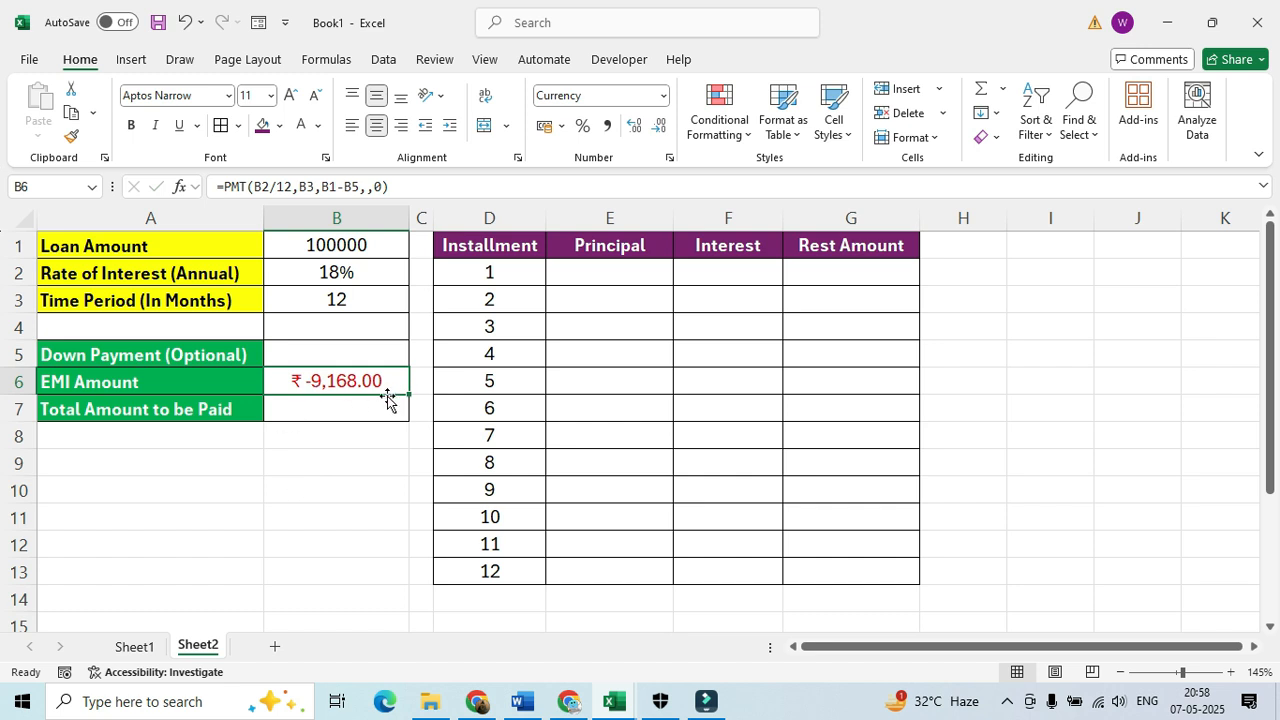
Enter a down payment of 10000 in B5.
left_click(338, 347)
type("1000")
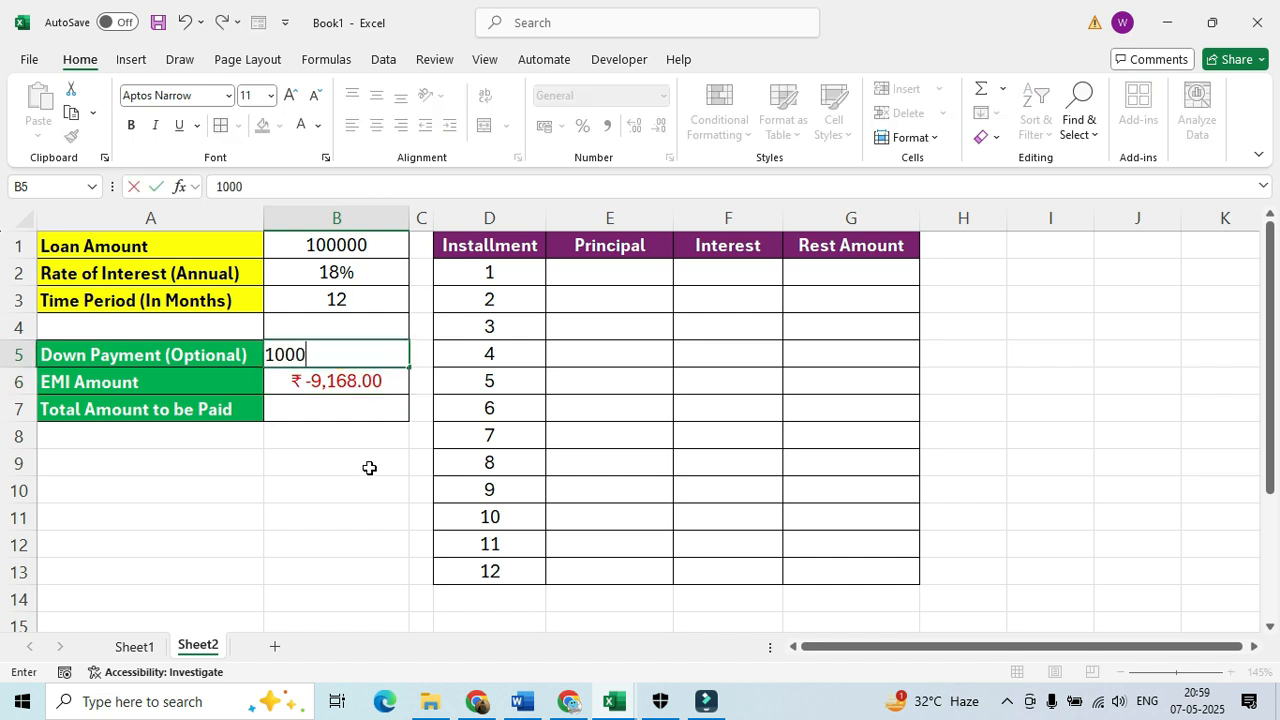
type("0")
key("Return")
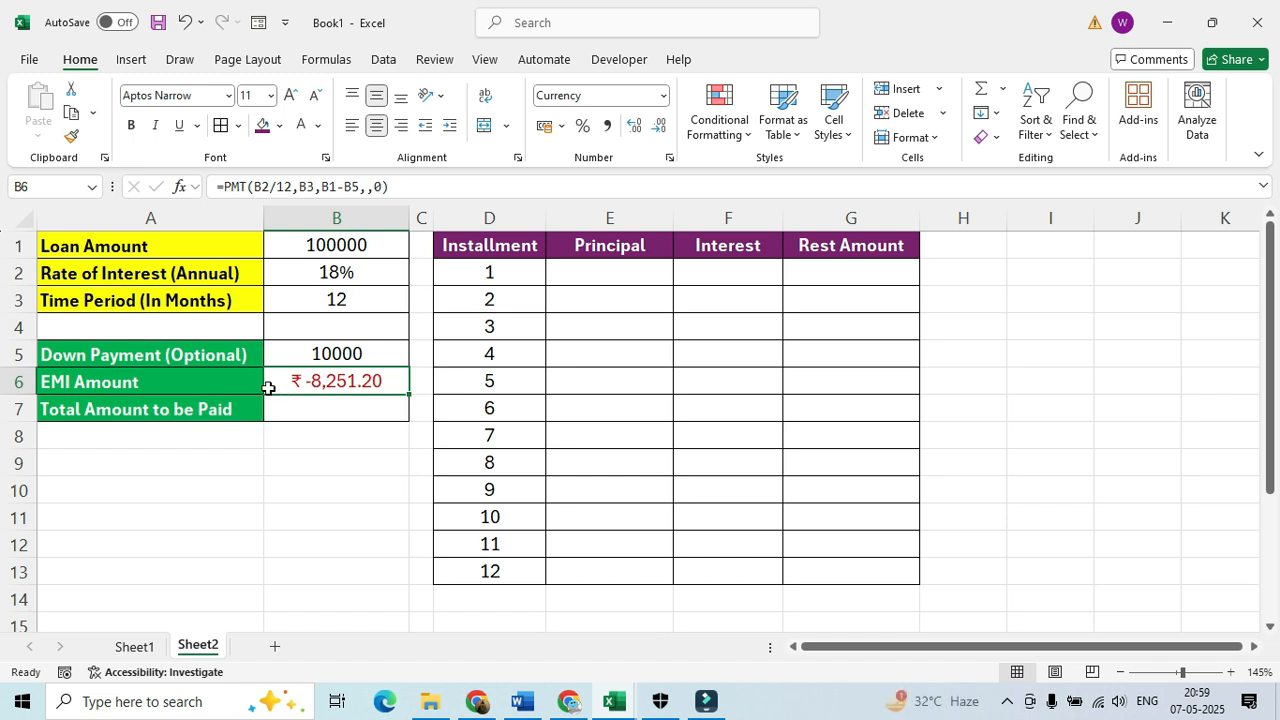
Calculate the total amount to be paid in B7 with the formula =B6*B3.
left_click(336, 405)
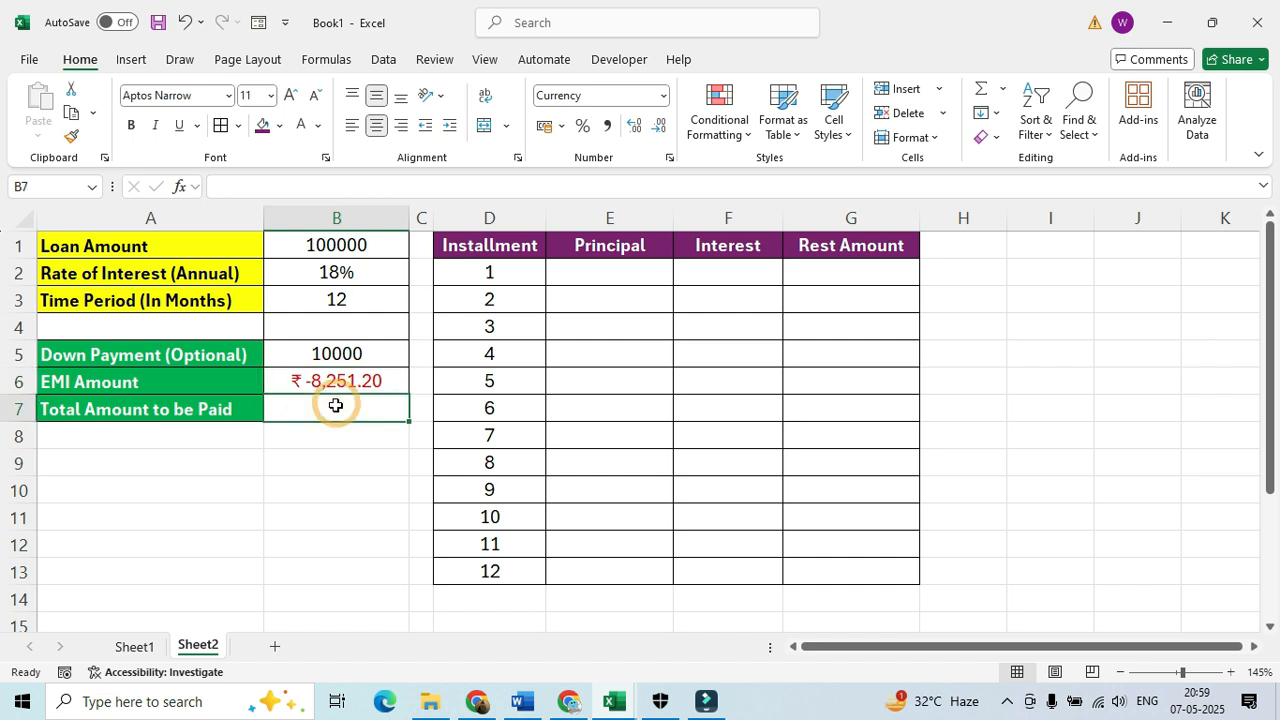
type("=")
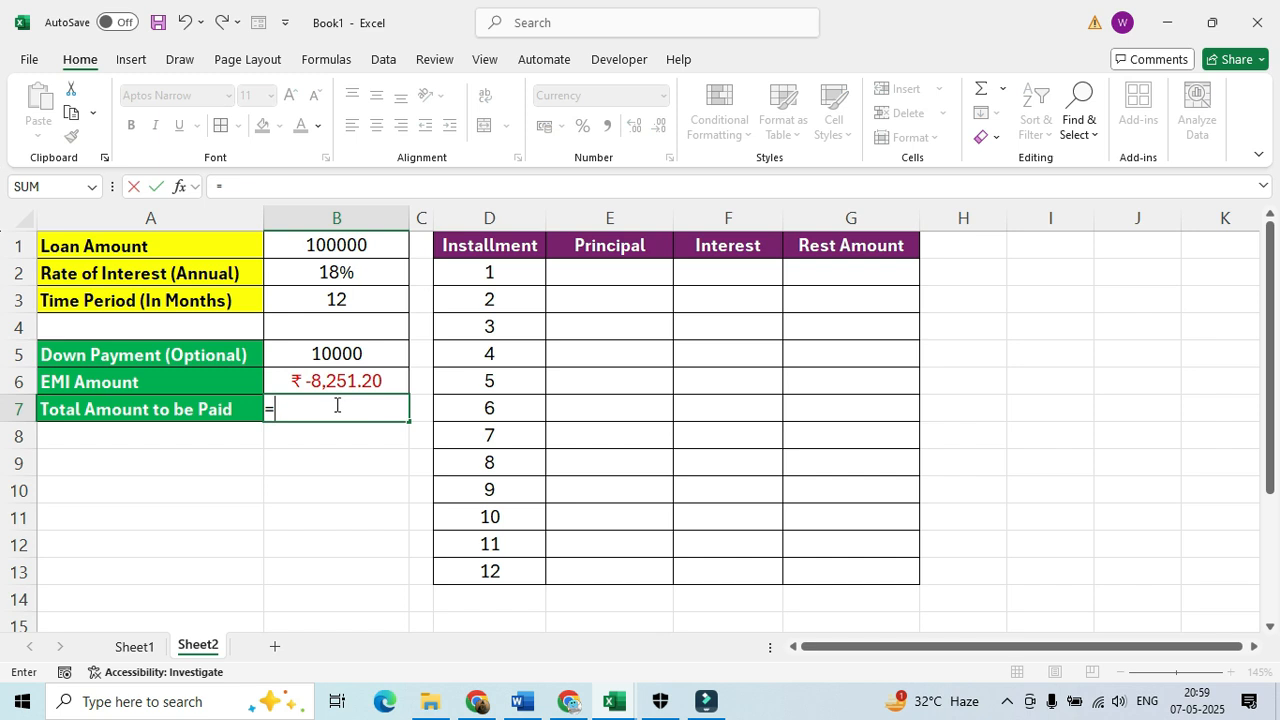
left_click(326, 381)
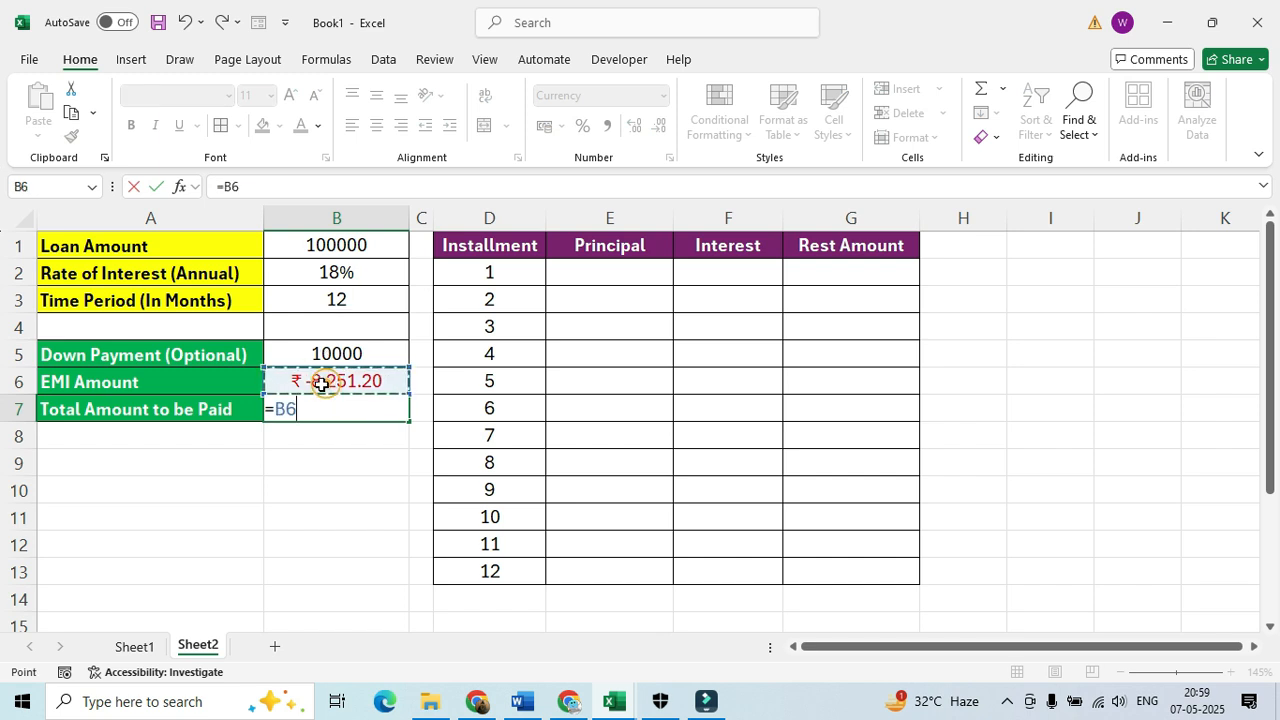
type("*")
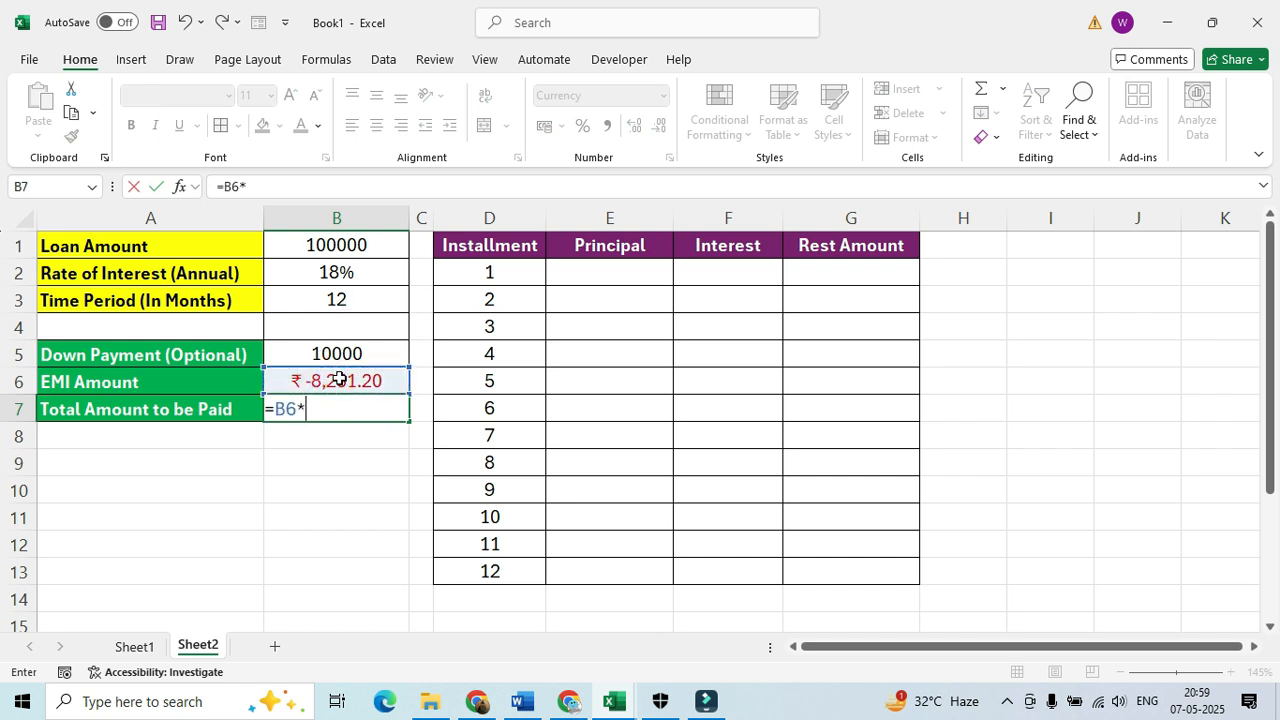
left_click(336, 300)
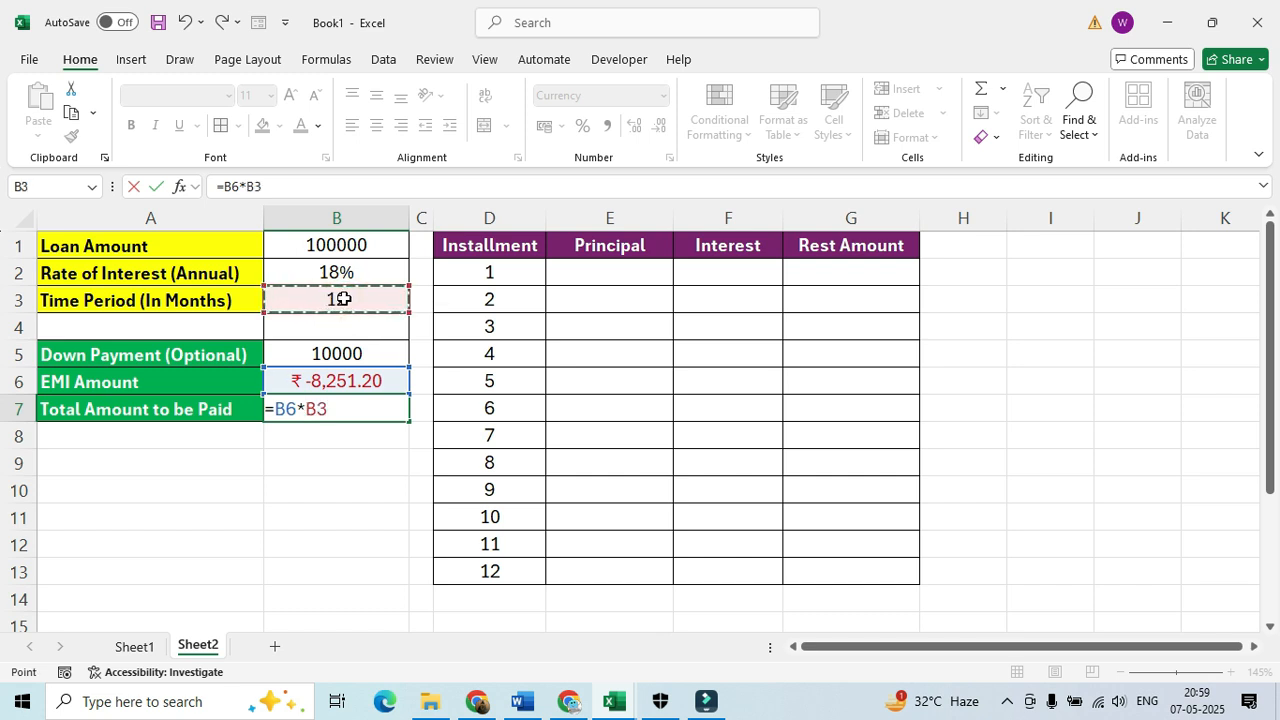
key("Return")
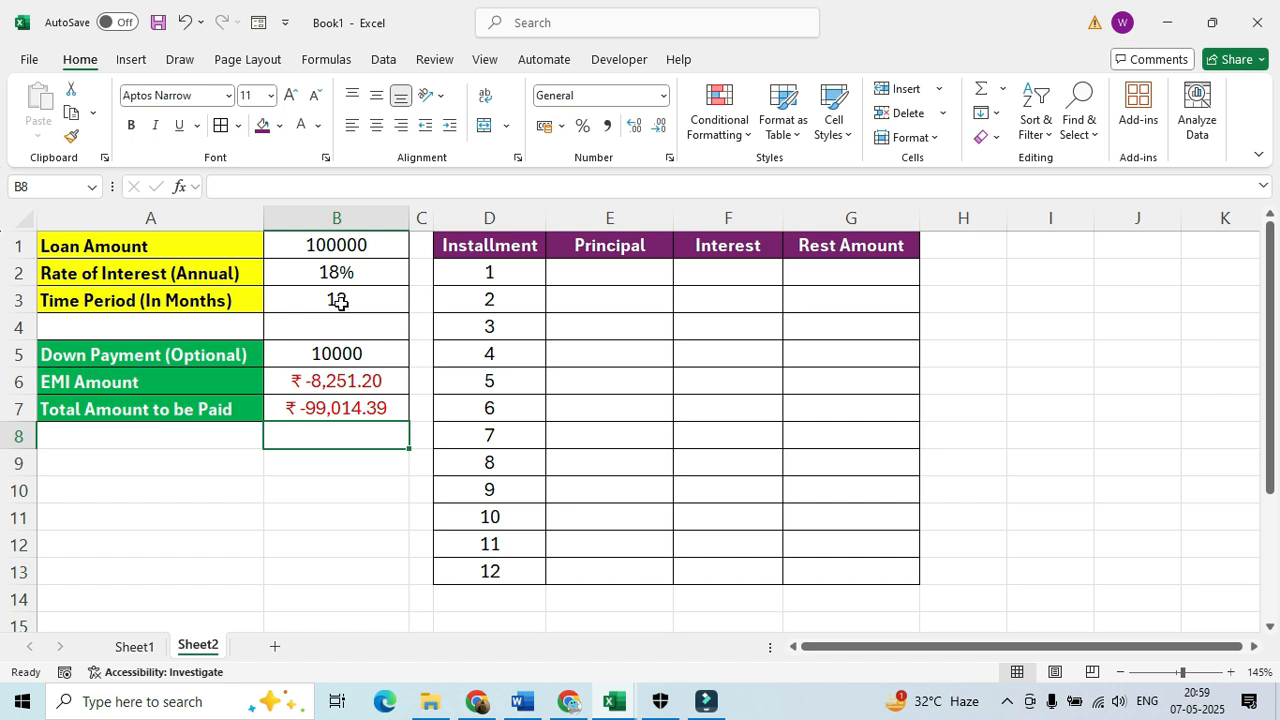
Change the loan amount in B1 to 200000.
left_click(300, 510)
left_click(361, 248)
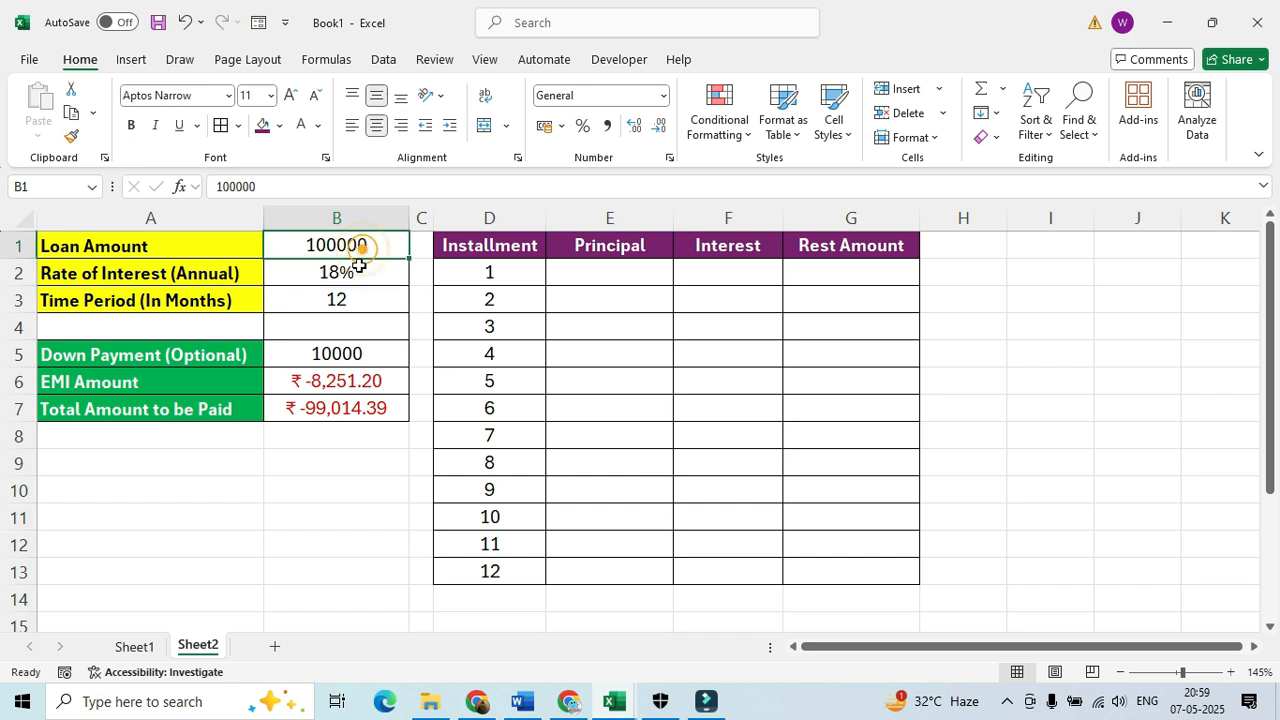
type("2000")
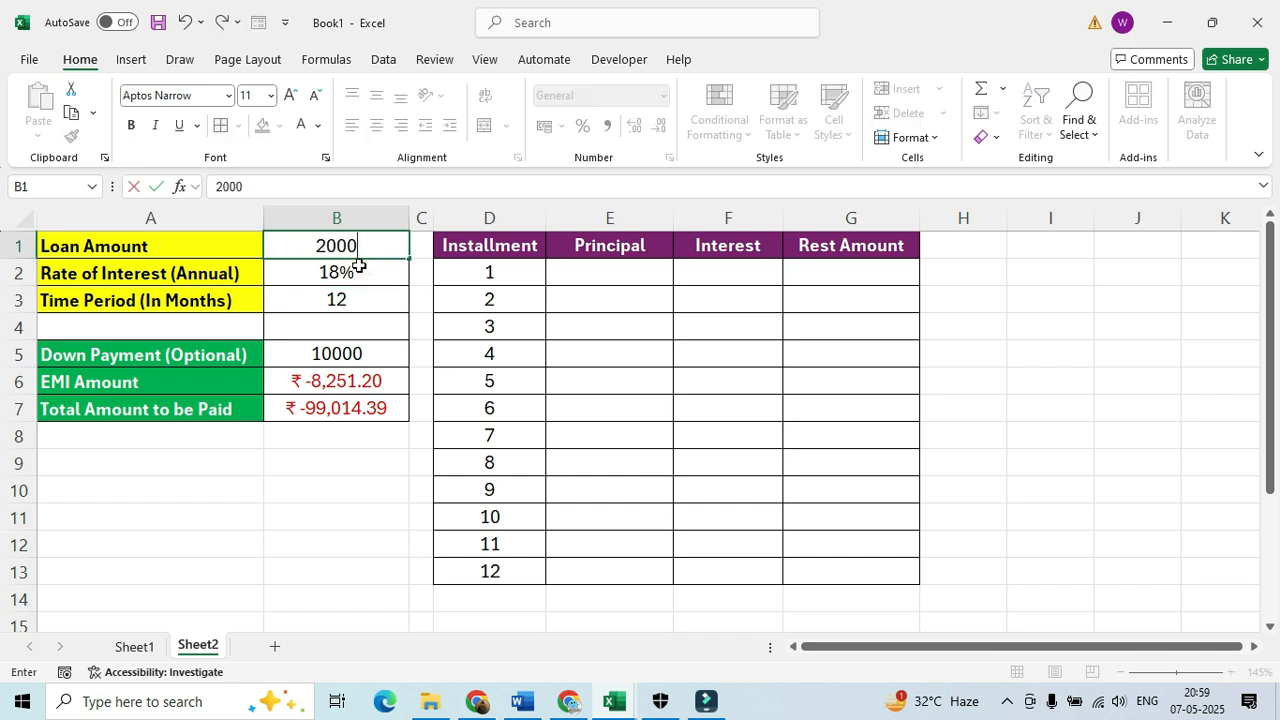
type("00")
key("Return")
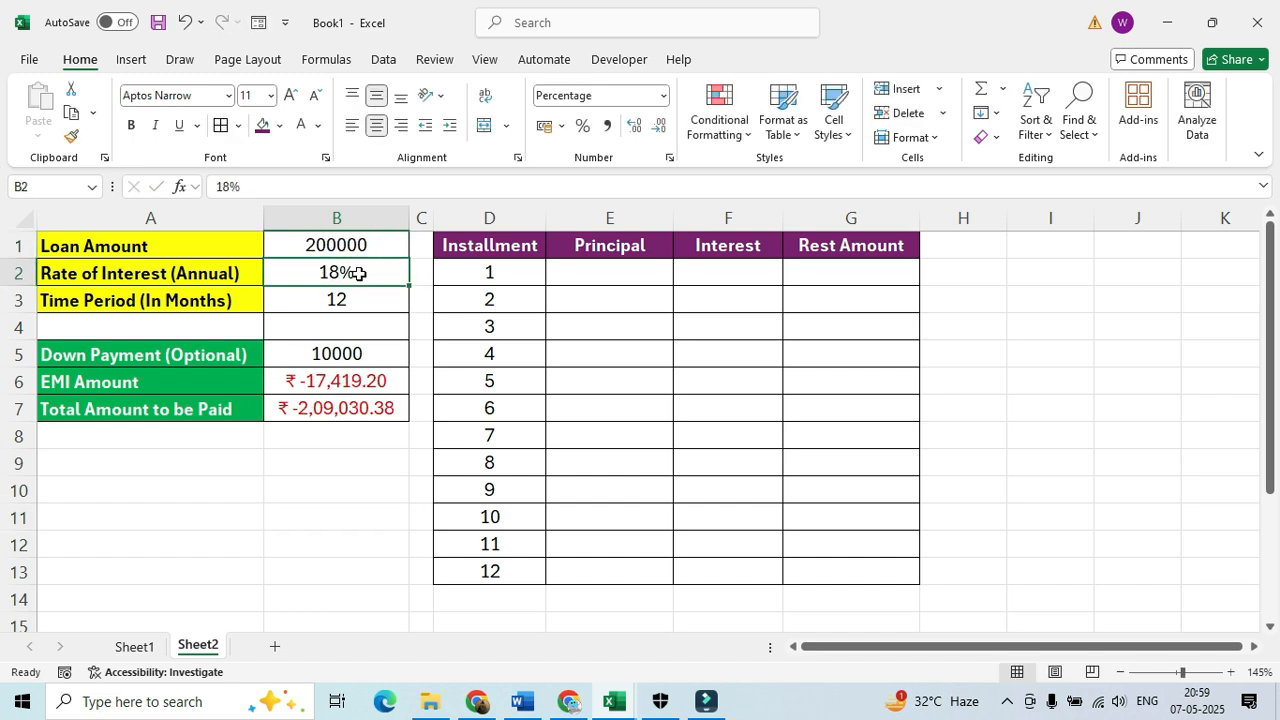
Change the down payment in B5 to 50000.
left_click(334, 355)
type("50000")
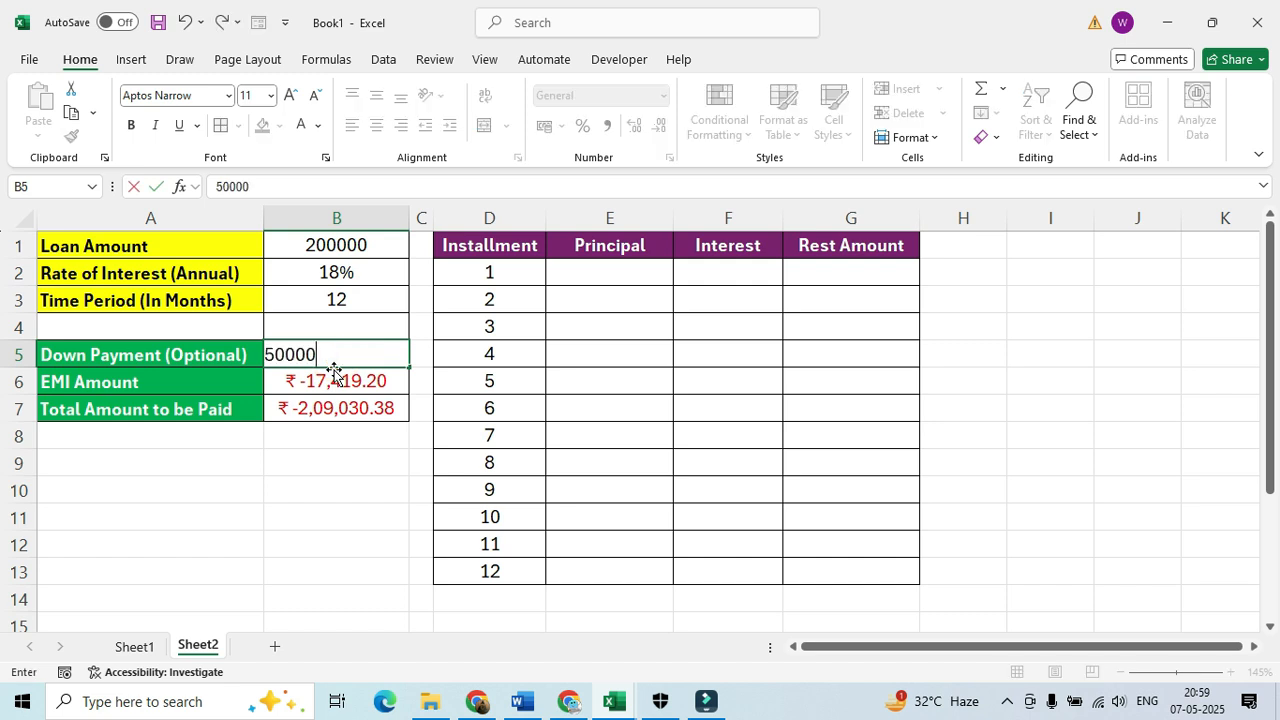
key("Return")
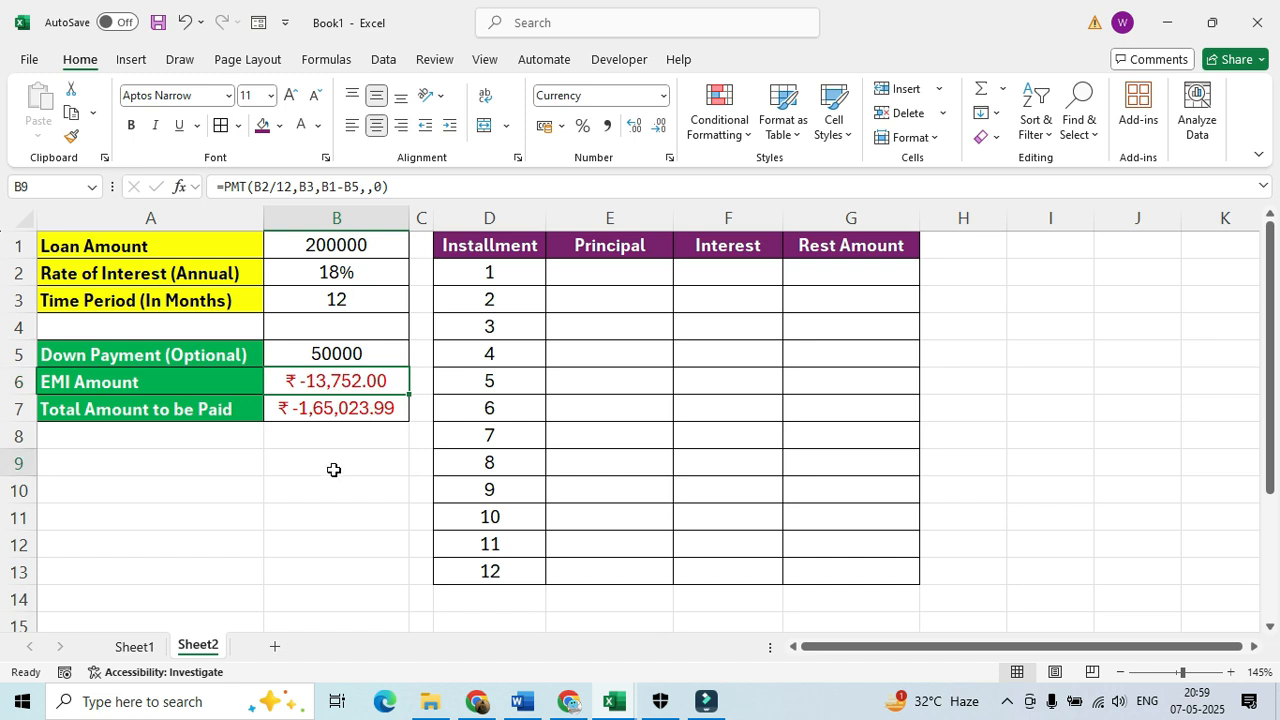
left_click(333, 468)
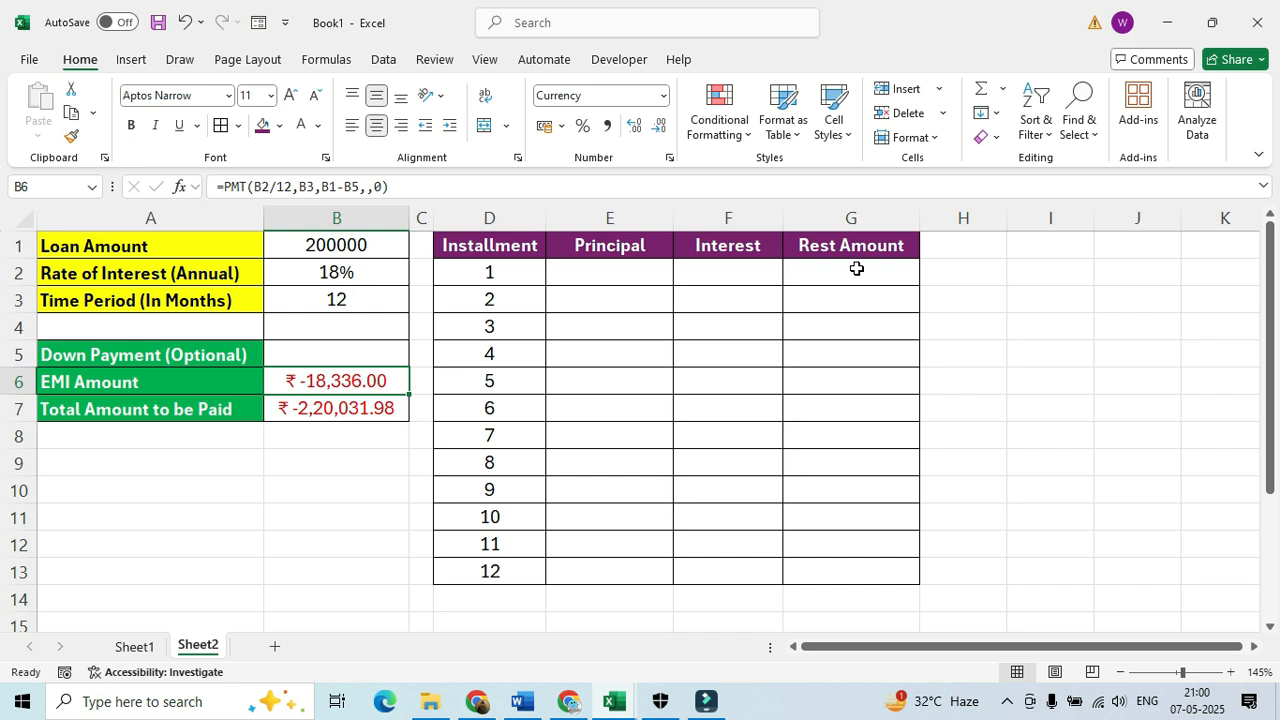
Start a PPMT formula for the first installment's principal in E2 and set its Rate argument to B2/12.
left_click(609, 275)
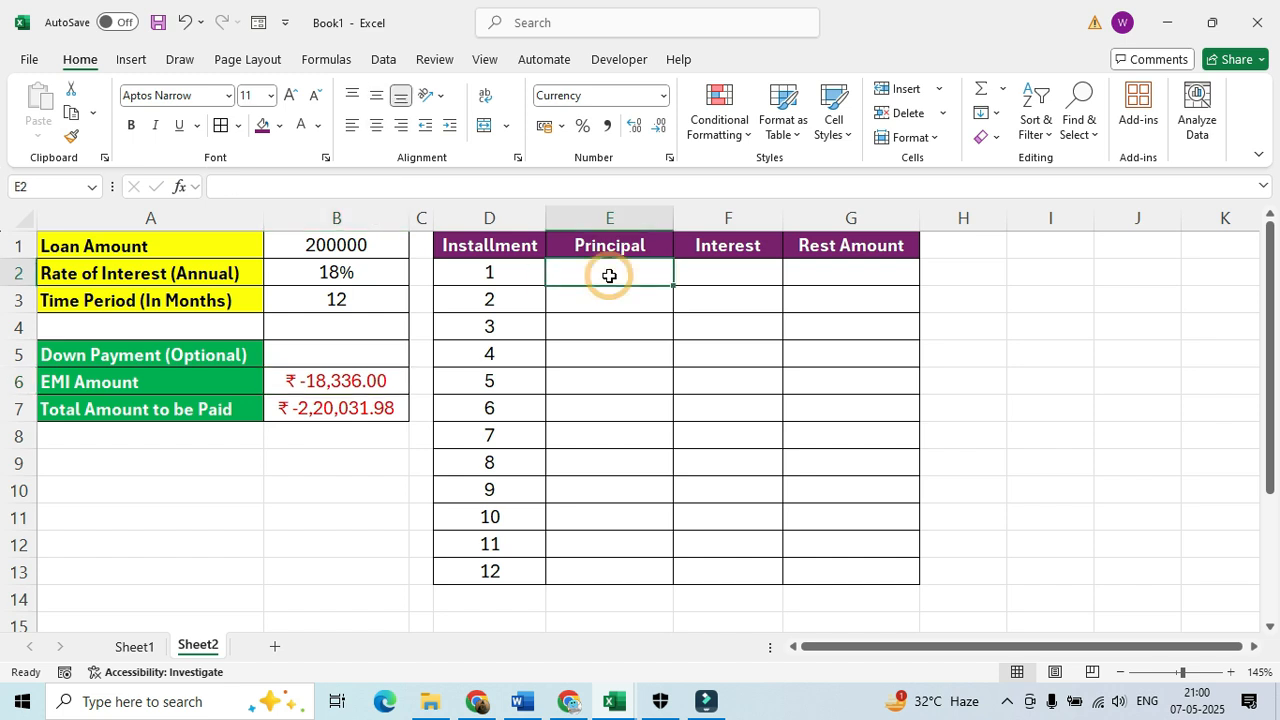
type("=")
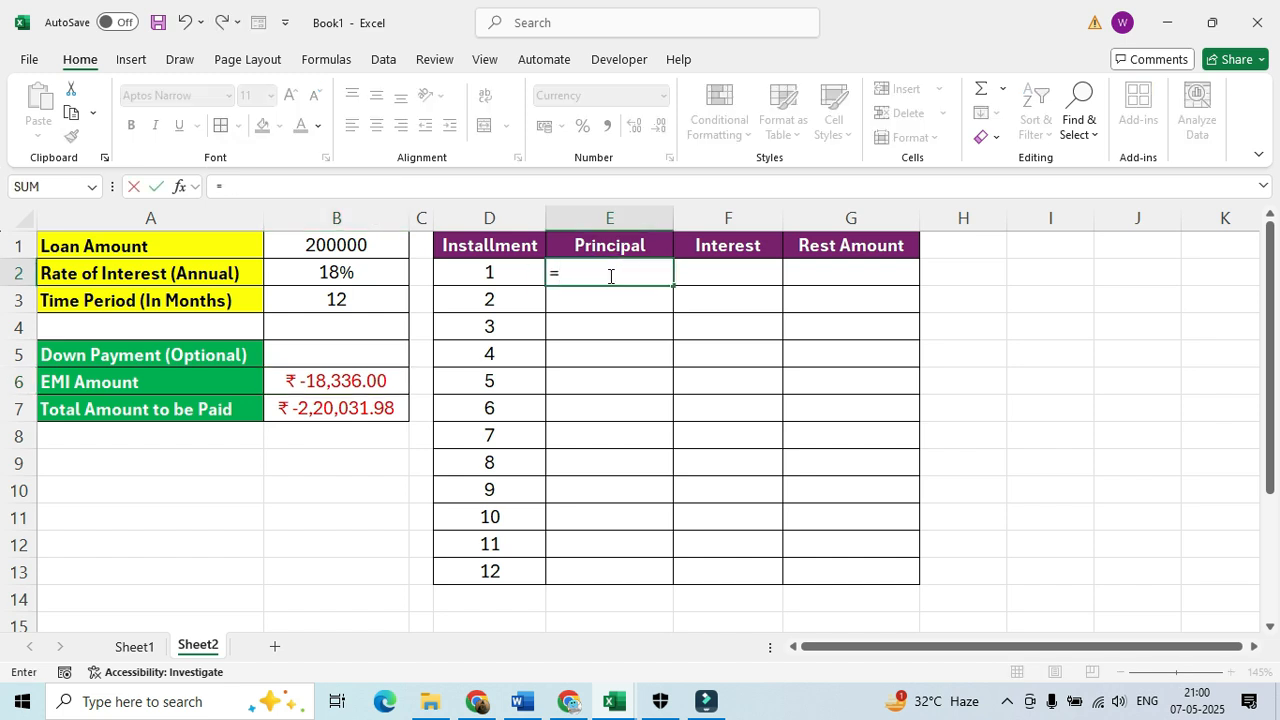
type("ppm")
key("Tab")
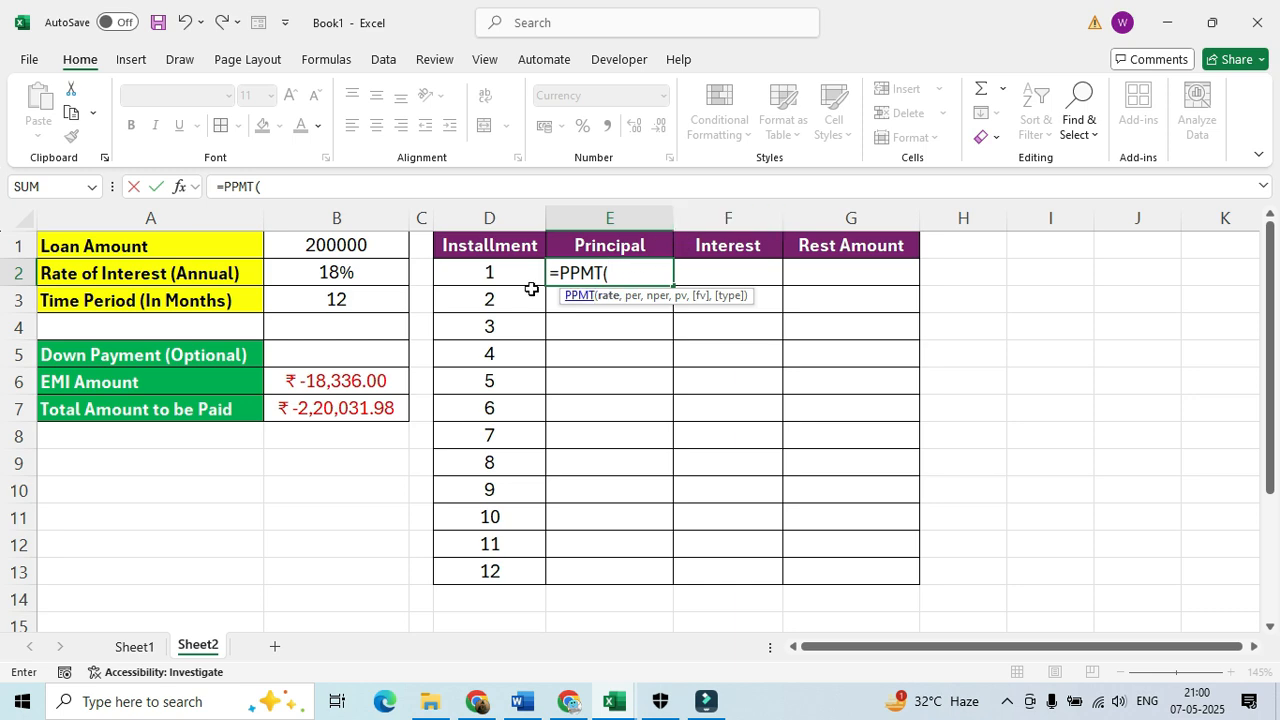
left_click(181, 187)
left_click_drag(681, 190, 897, 212)
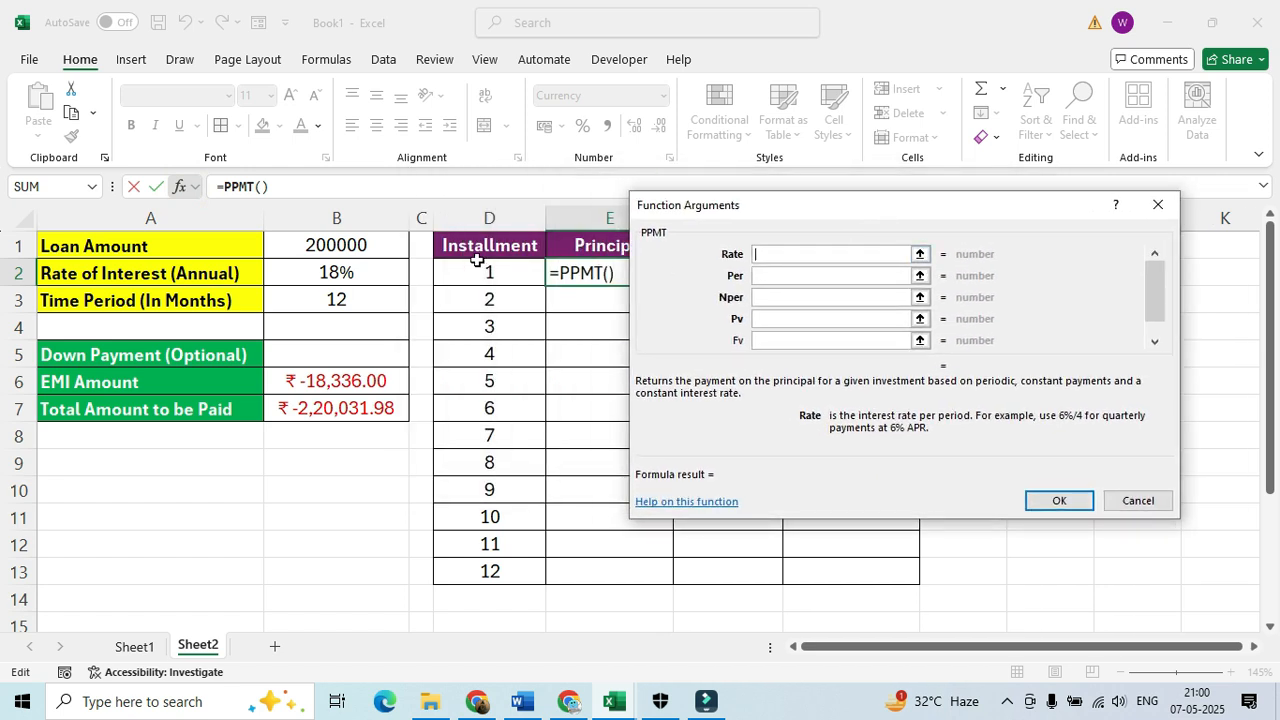
left_click(332, 276)
type("/12")
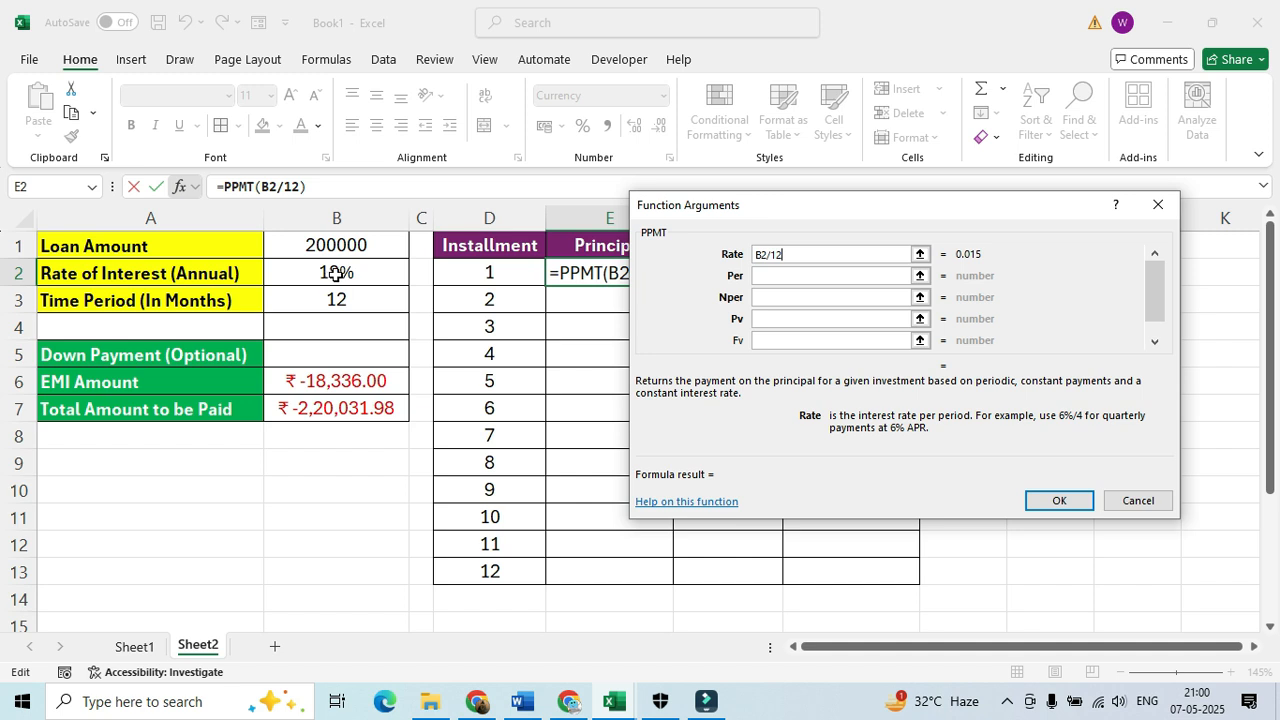
Set the PPMT function's Per argument to D2 and its Nper argument to B3.
left_click(769, 277)
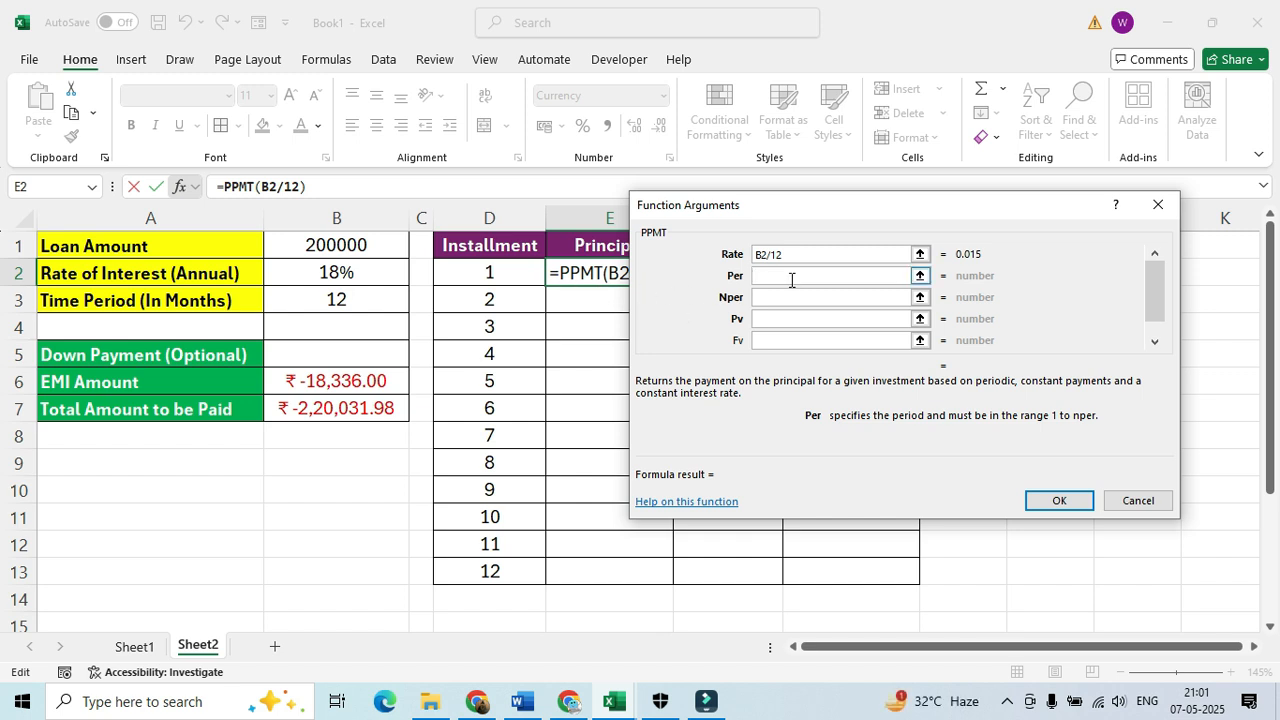
left_click(487, 270)
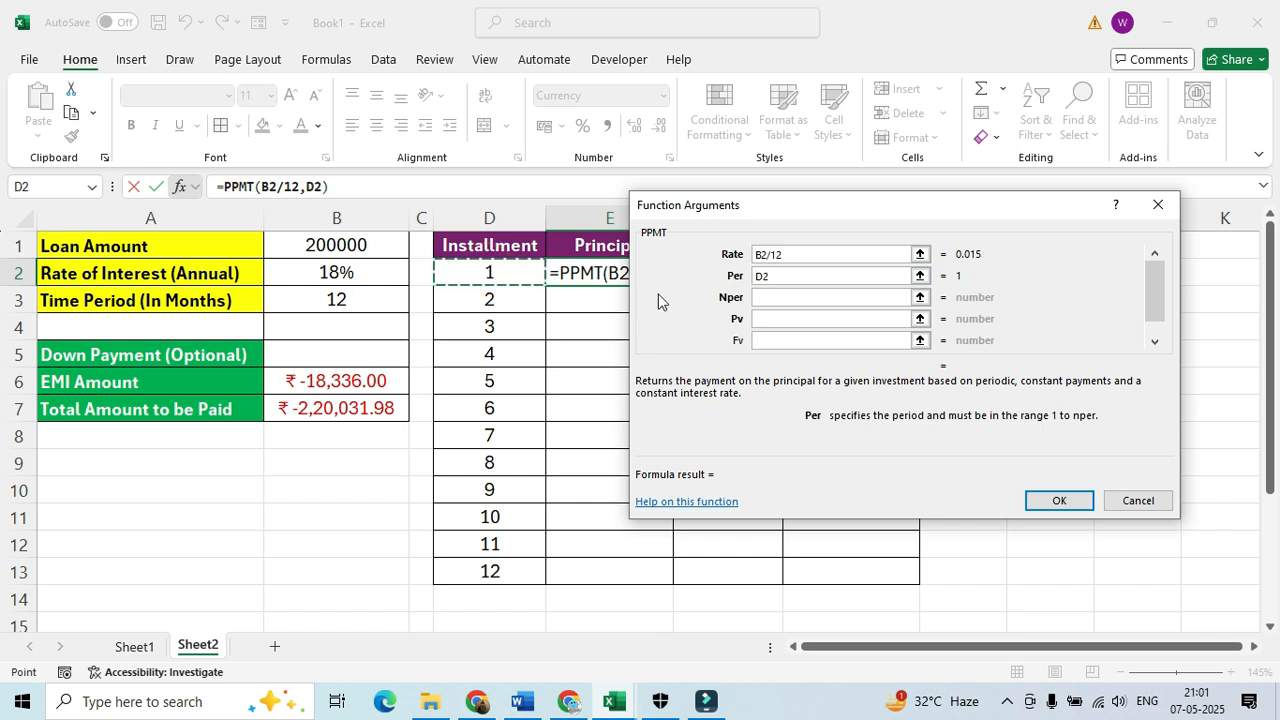
left_click(784, 297)
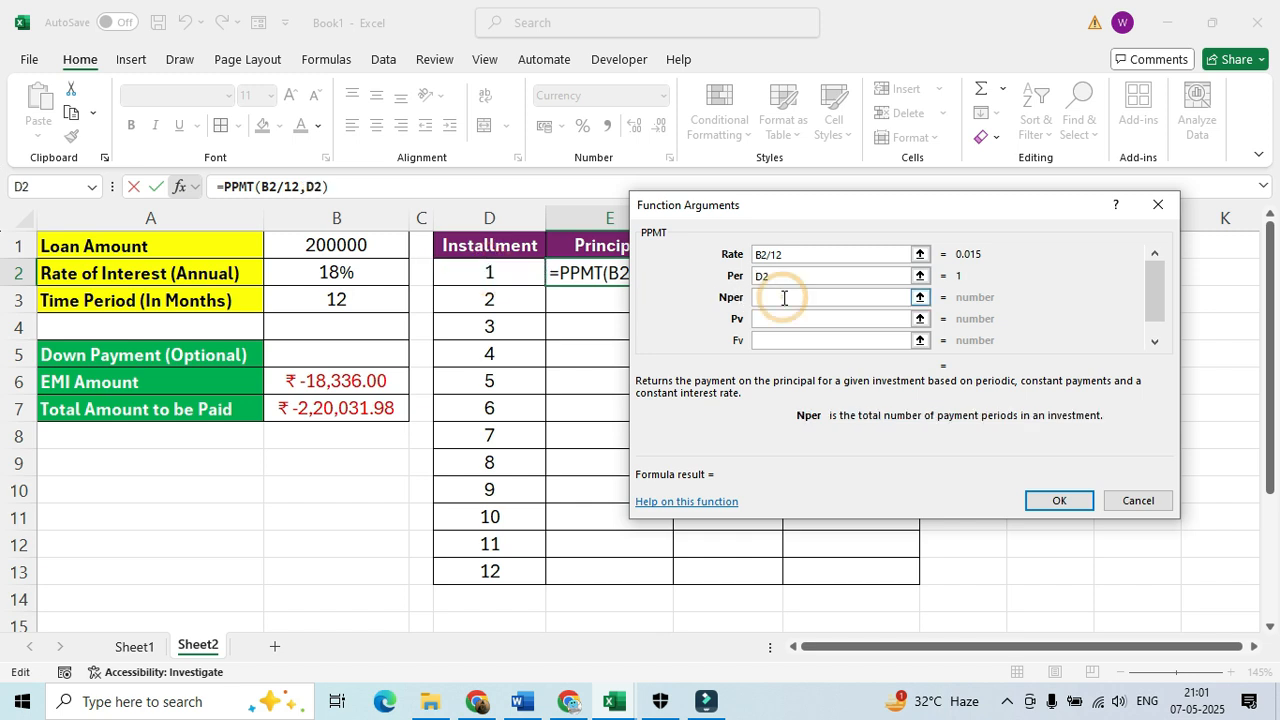
left_click(323, 300)
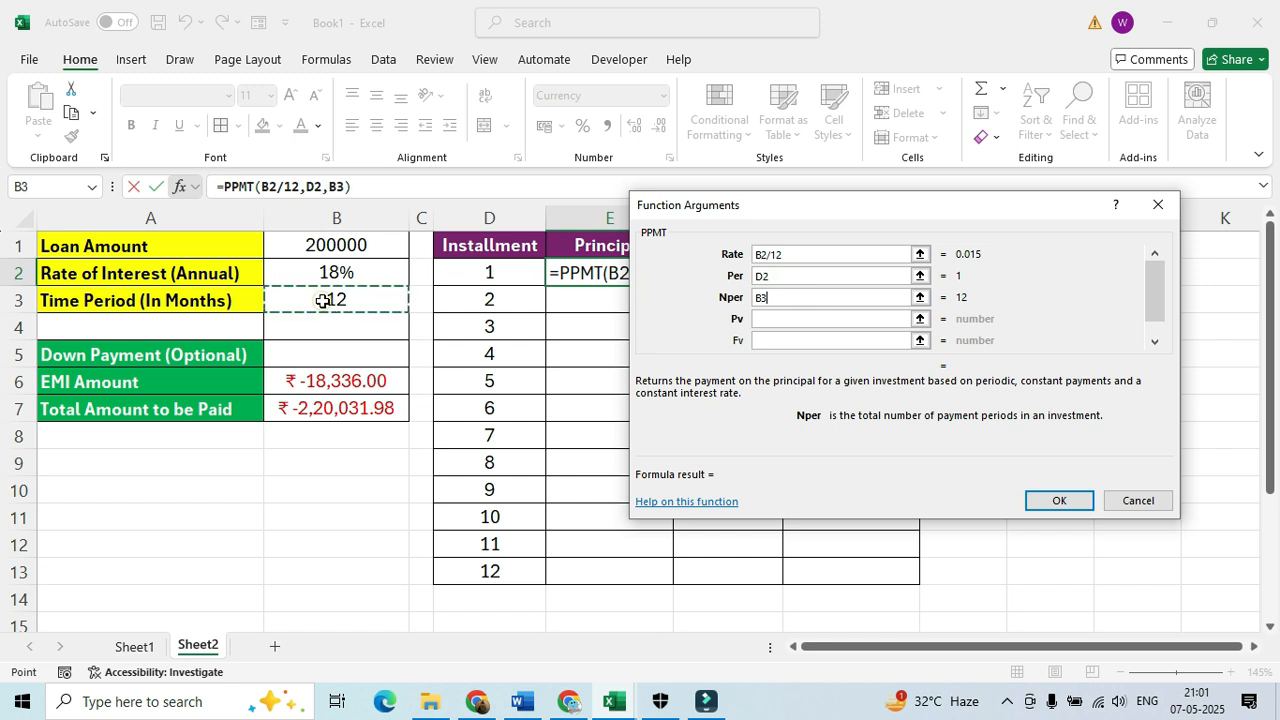
Set the PPMT function's Pv argument to B1-B5 and insert the formula.
left_click(778, 317)
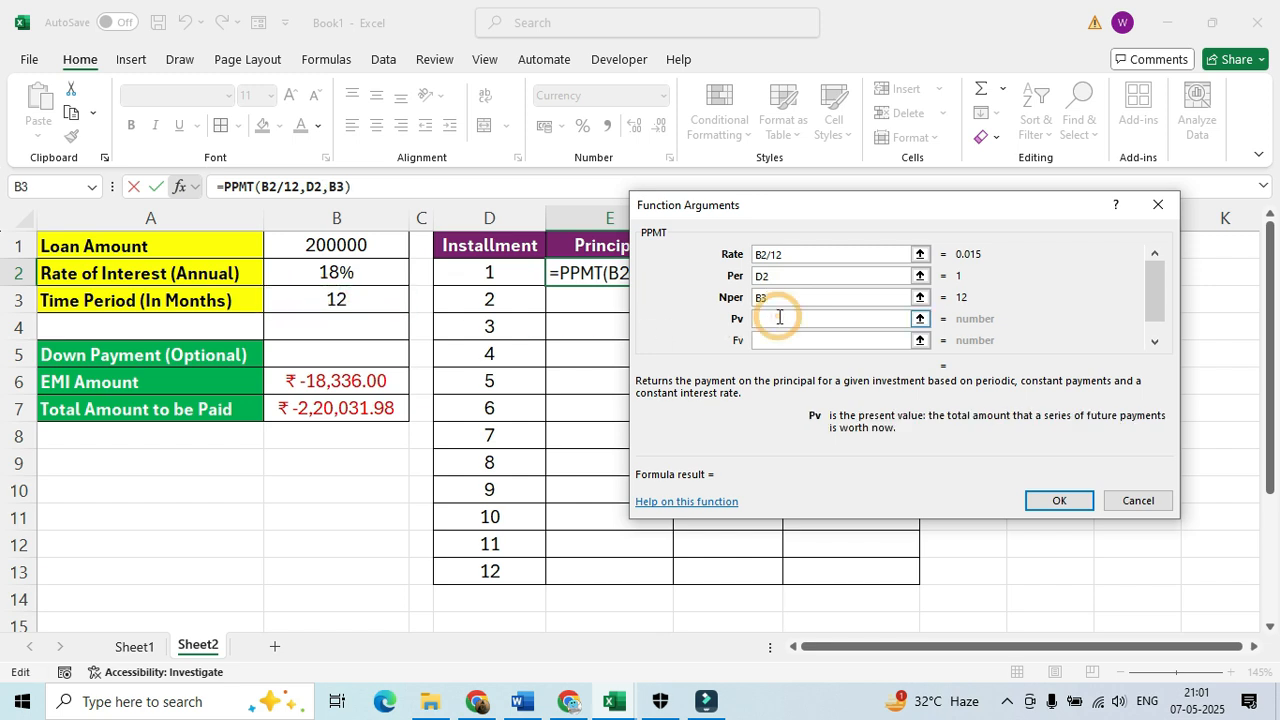
left_click(333, 245)
type("-")
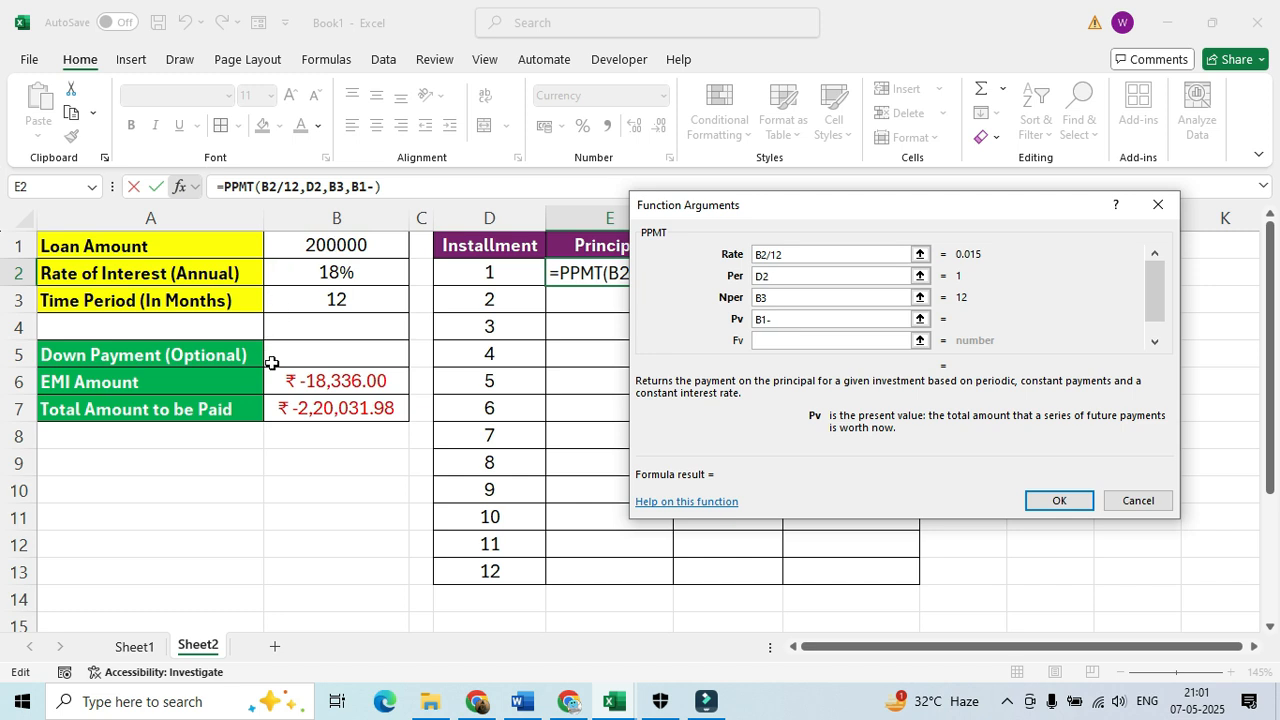
left_click(323, 353)
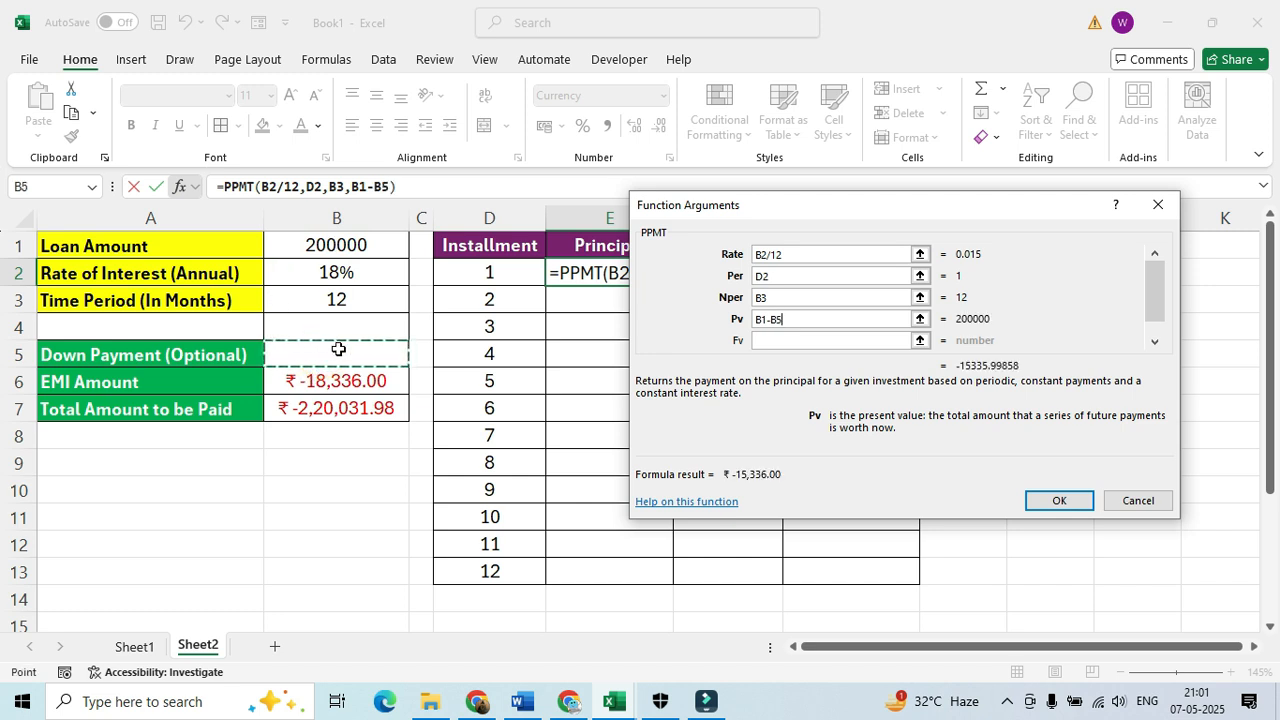
left_click(1058, 500)
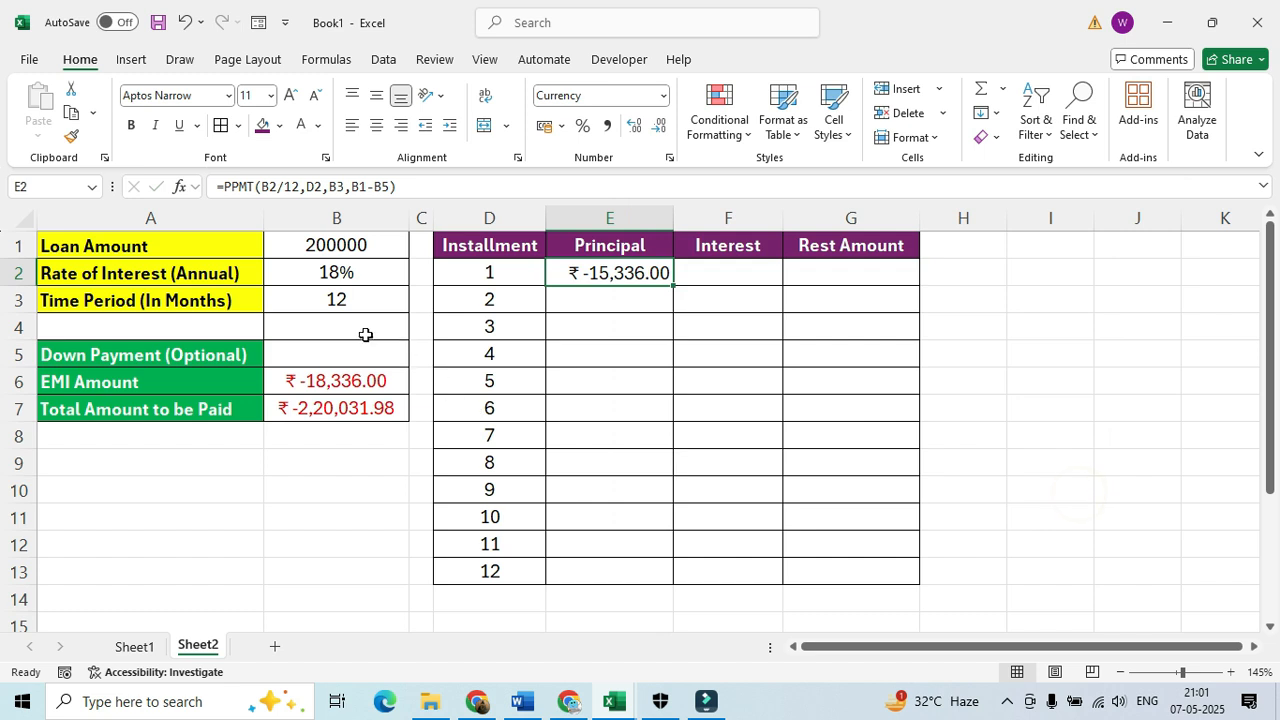
Enter 10000 as the down payment in B5 and check the first installment's principal in E2.
left_click(337, 352)
type("10")
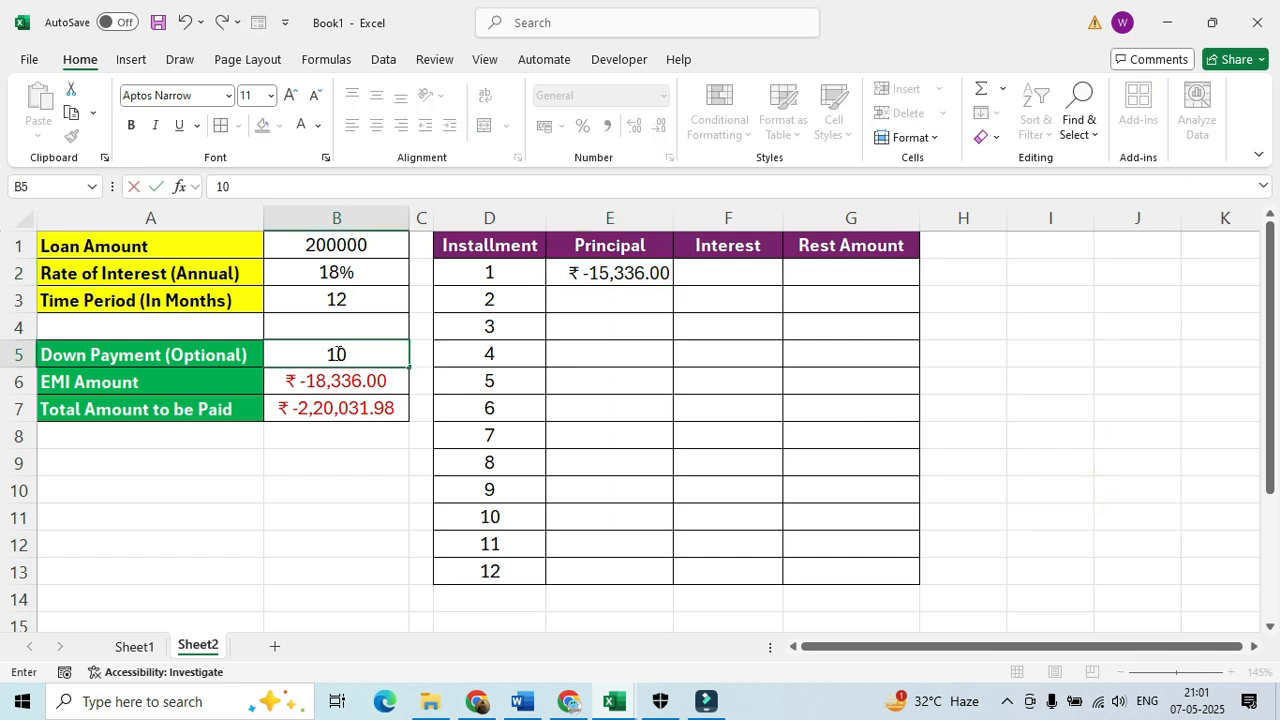
type("000")
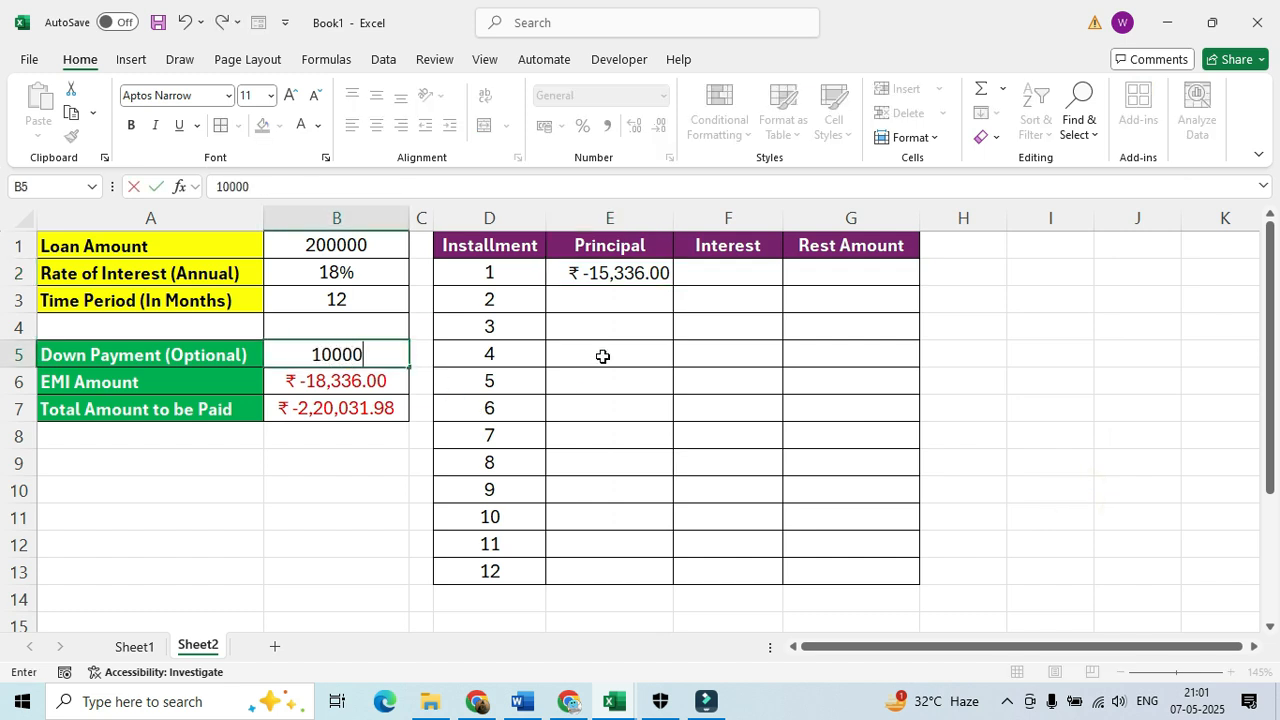
key("Return")
left_click(618, 272)
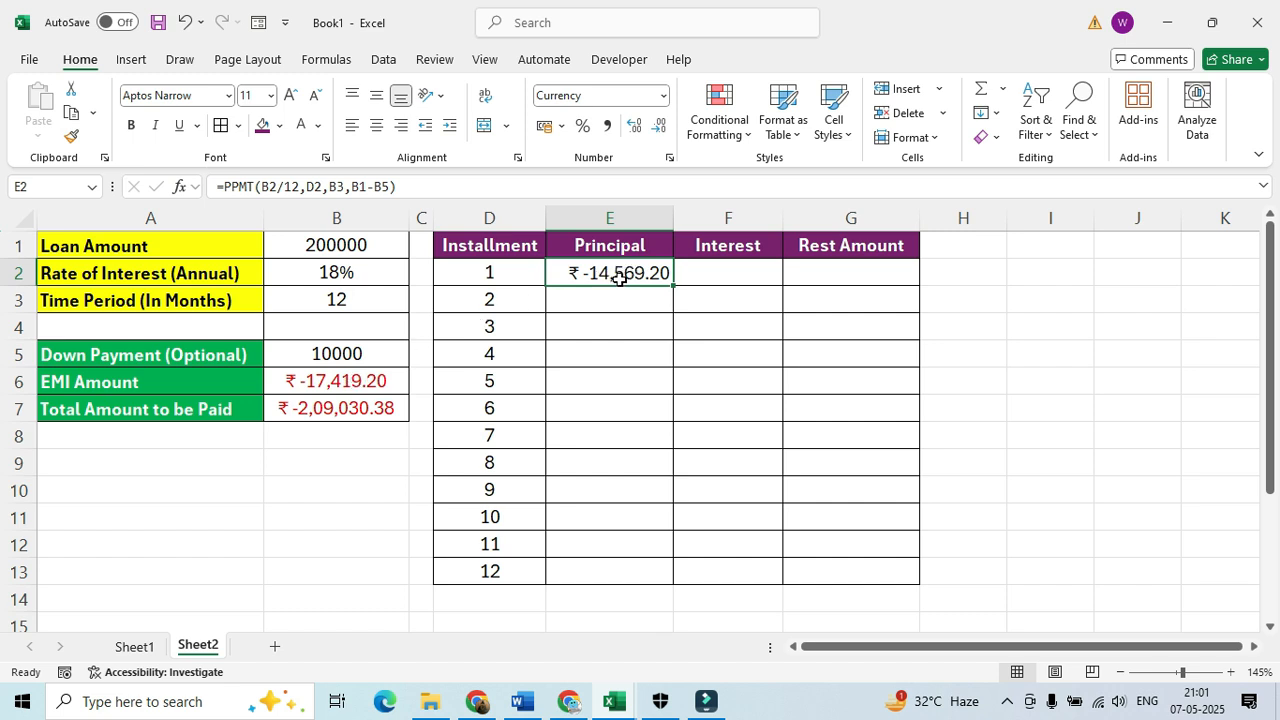
Copy the full PPMT formula text from E2 into the first installment's Interest cell F2, keeping its cell references unchanged.
left_click(740, 275)
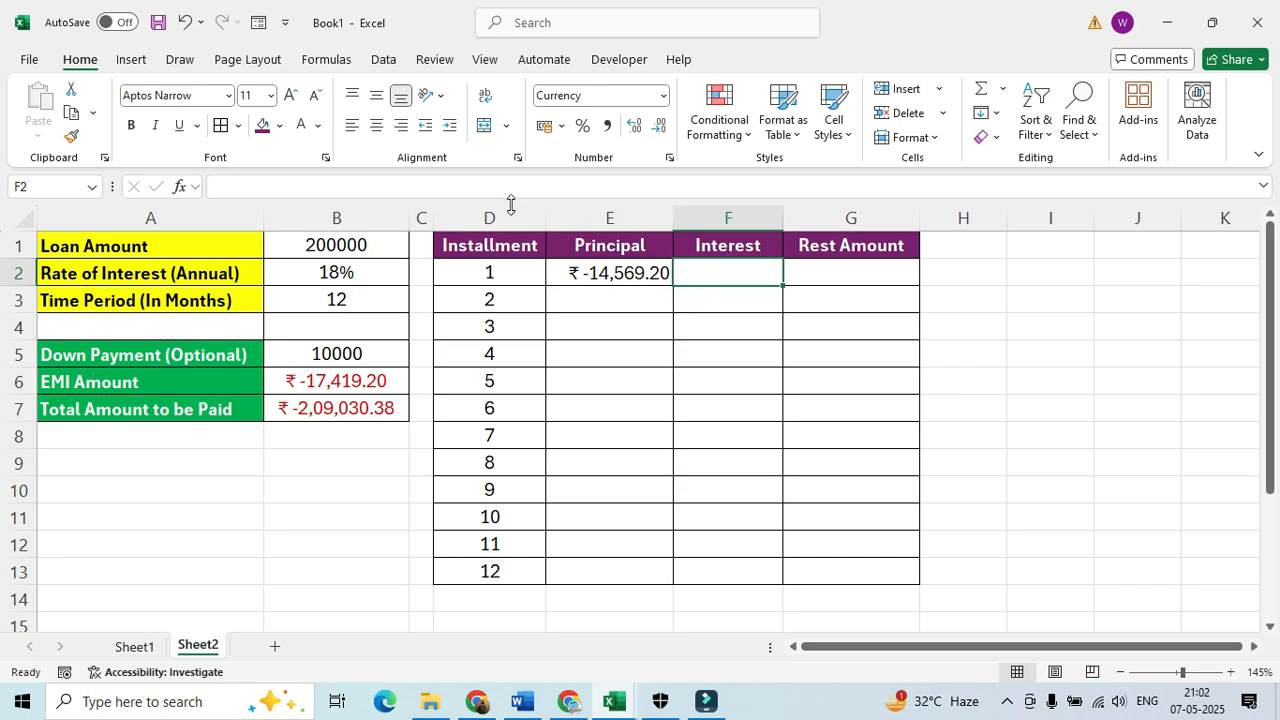
left_click(625, 270)
left_click(400, 186)
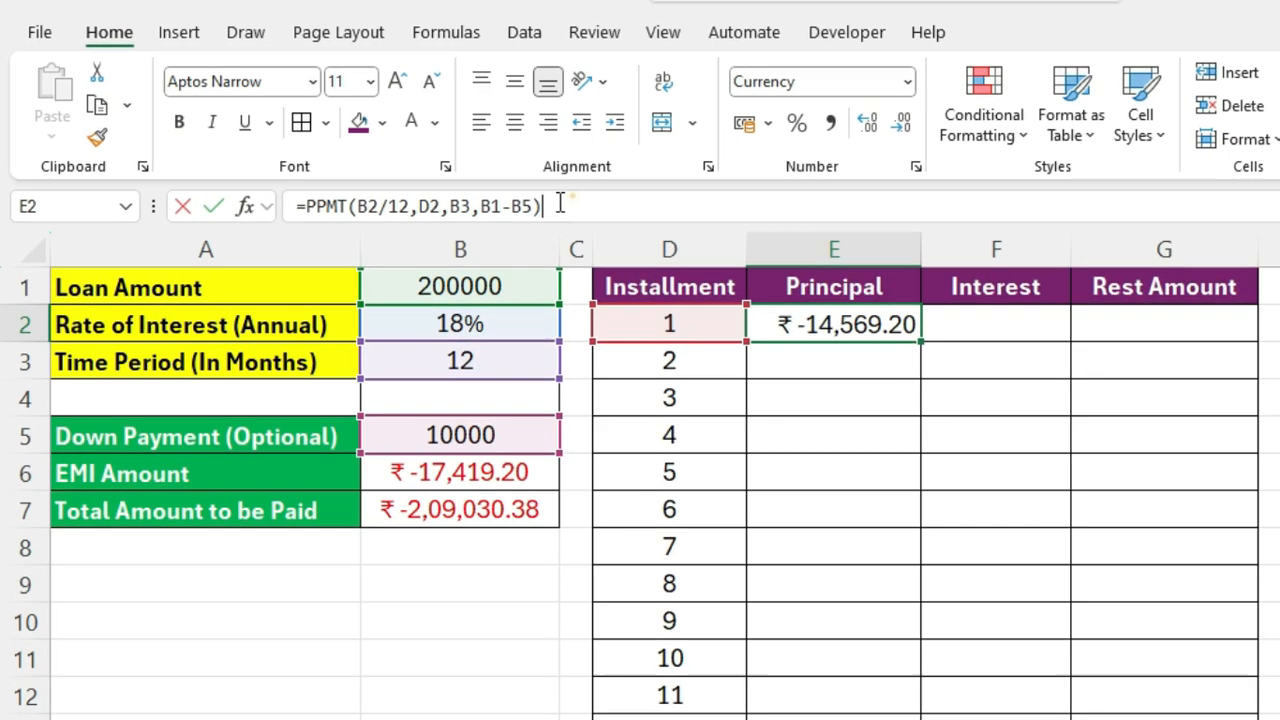
left_click_drag(400, 186, 210, 186)
key("ctrl+c")
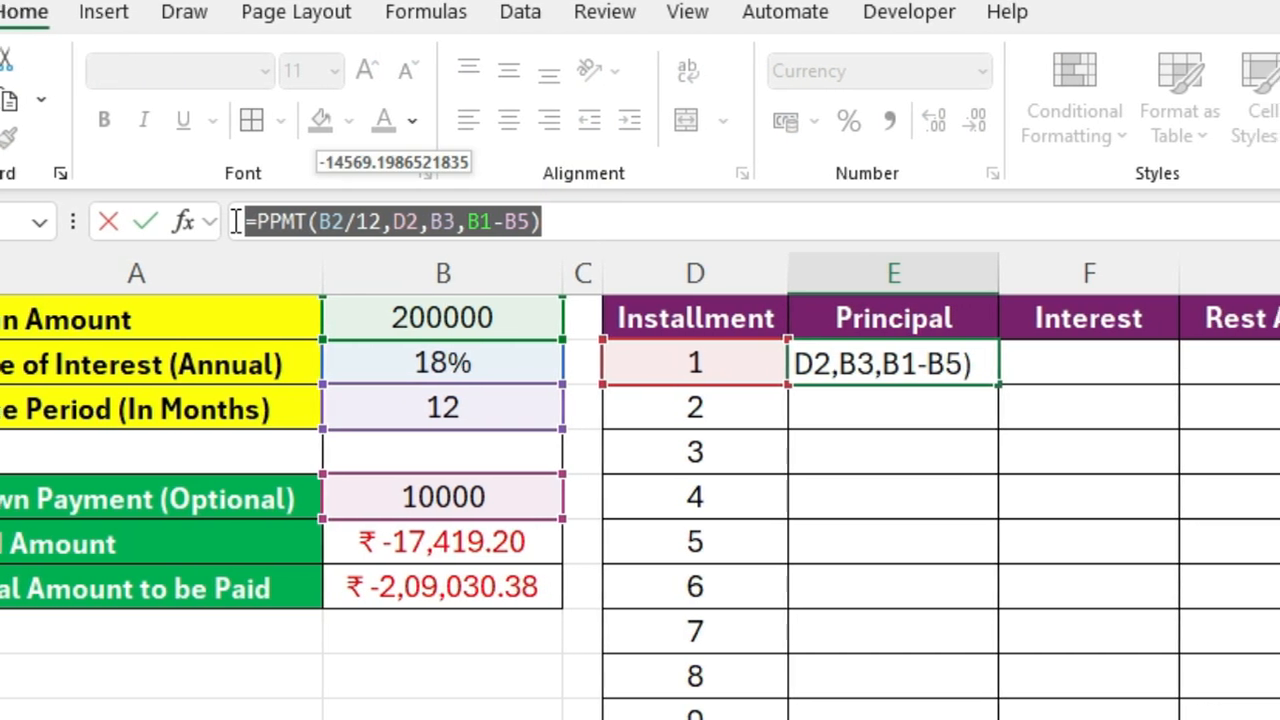
key("Return")
left_click(1085, 370)
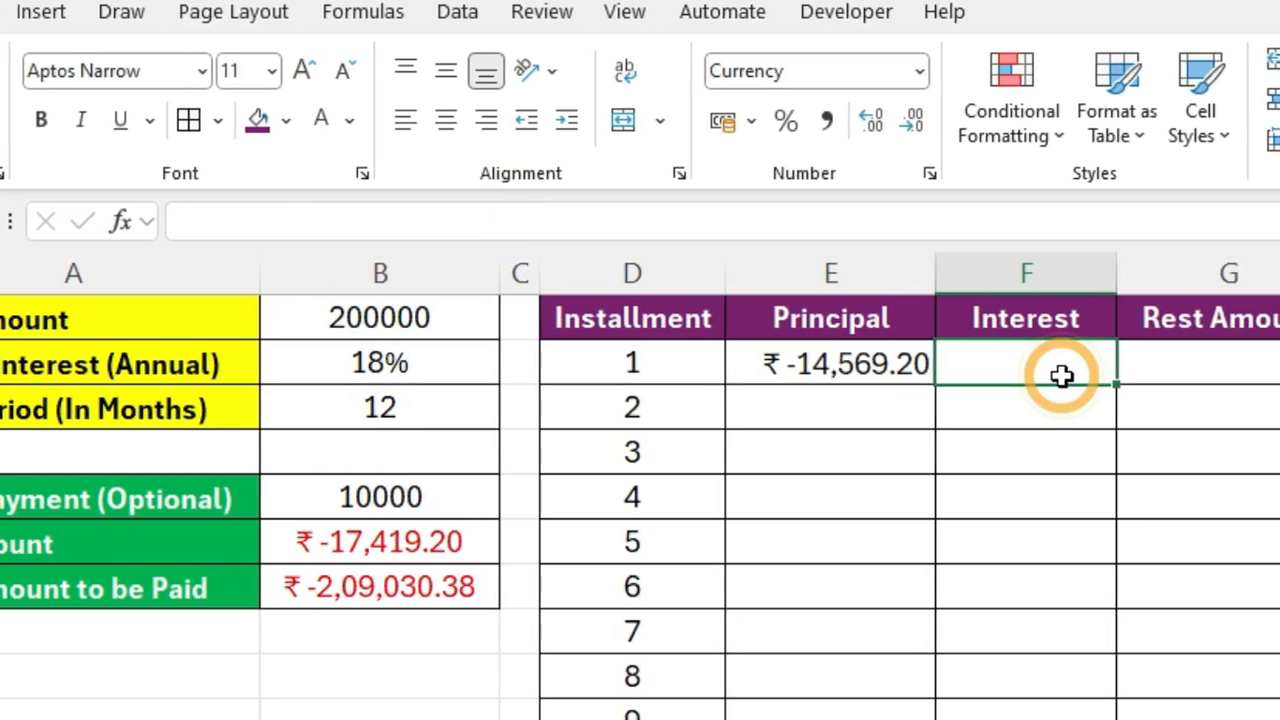
key("ctrl+v")
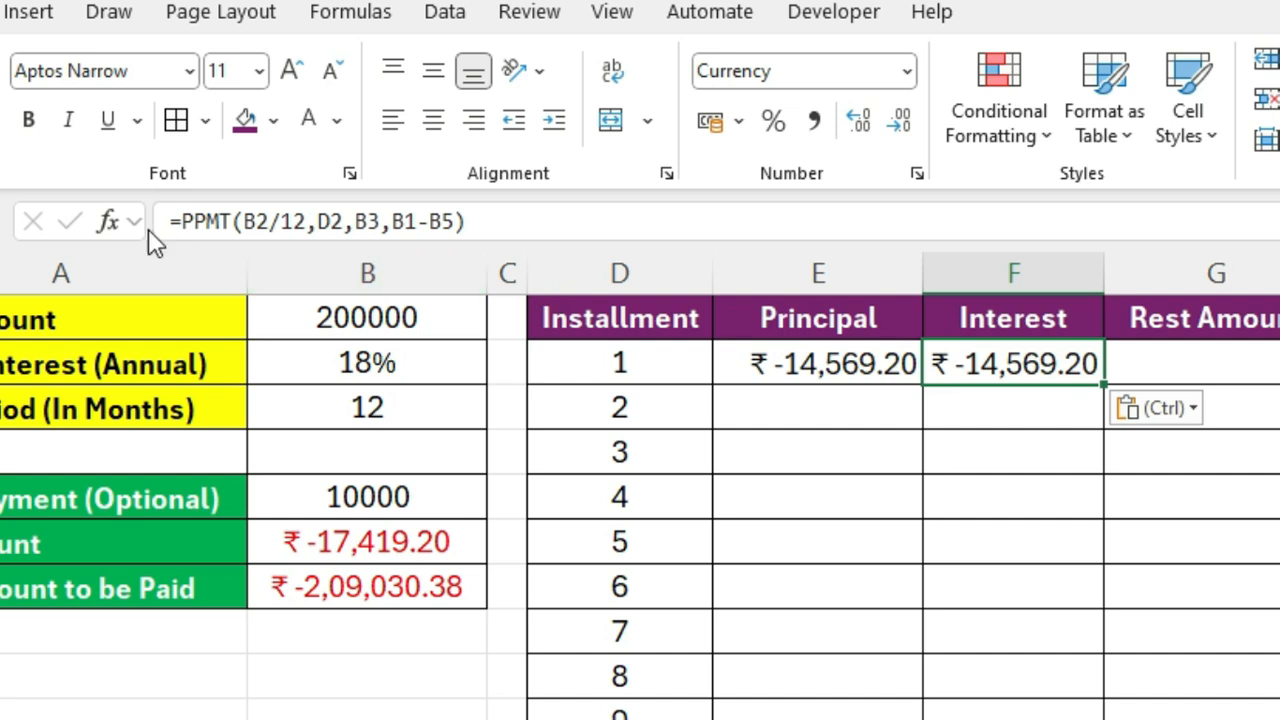
Change the function in the first installment's Interest cell F2 from PPMT to IPMT, keeping the same arguments.
left_click(190, 220)
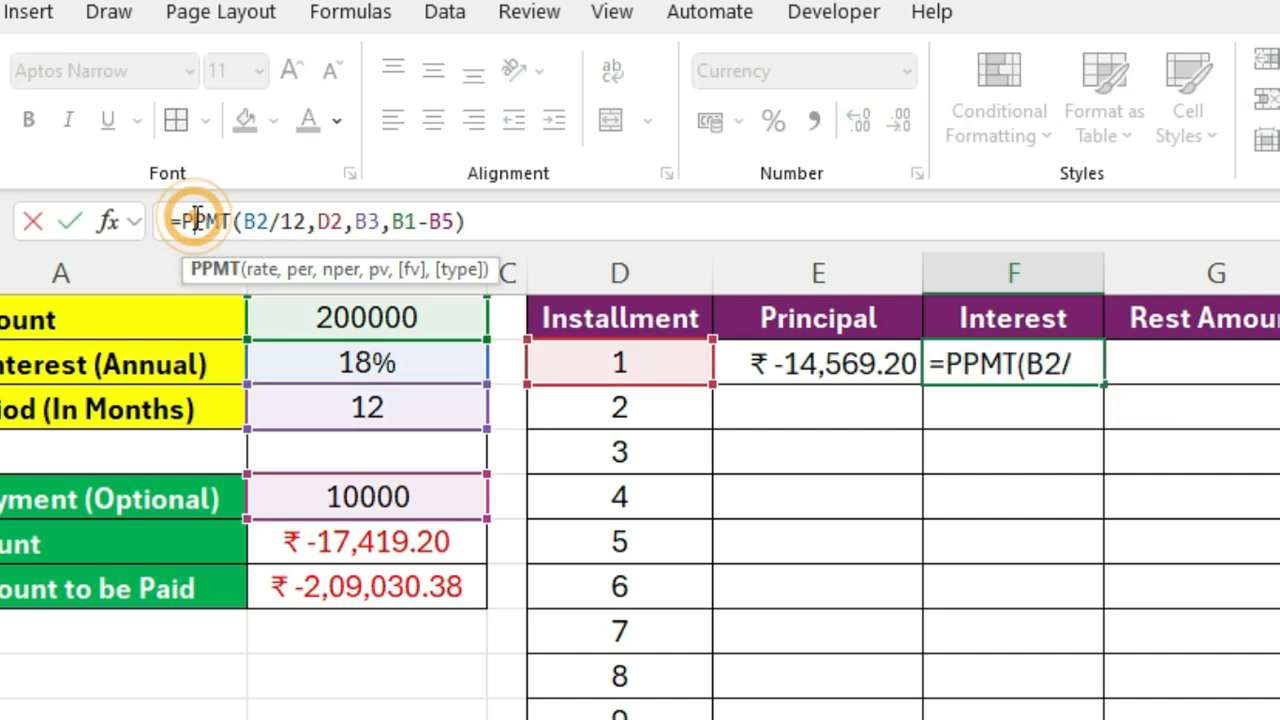
left_click(186, 220)
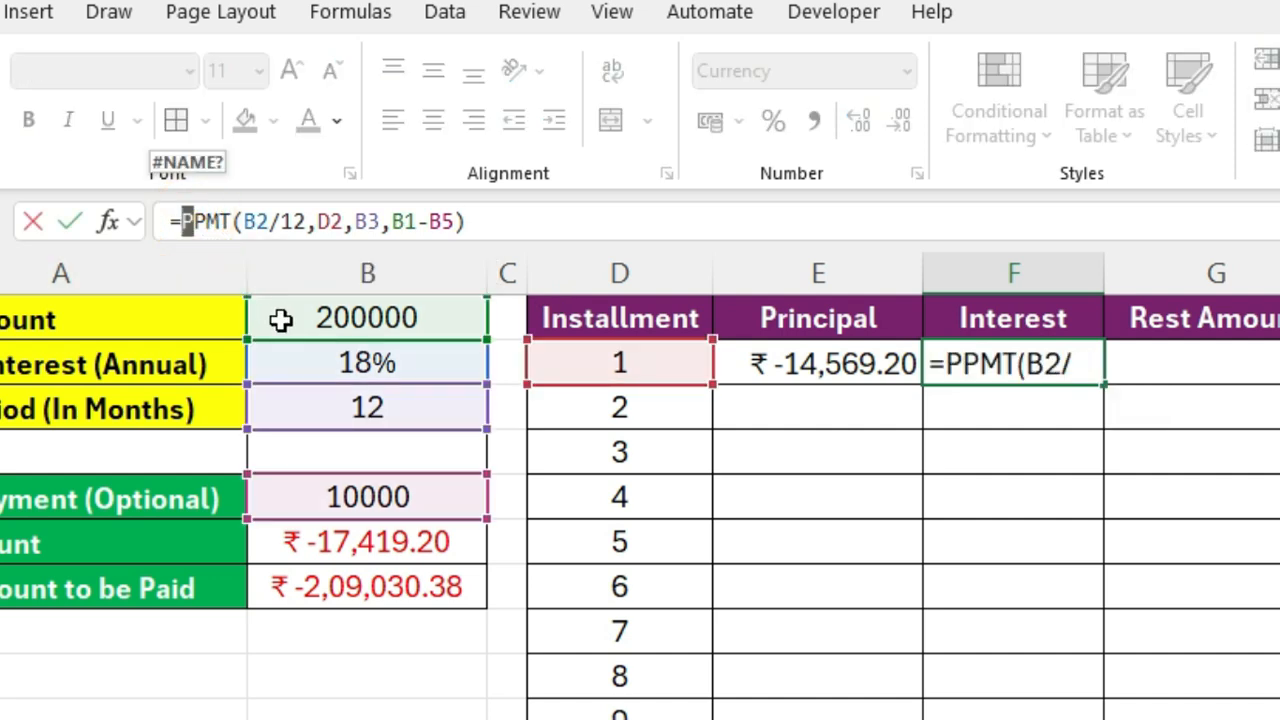
type("i")
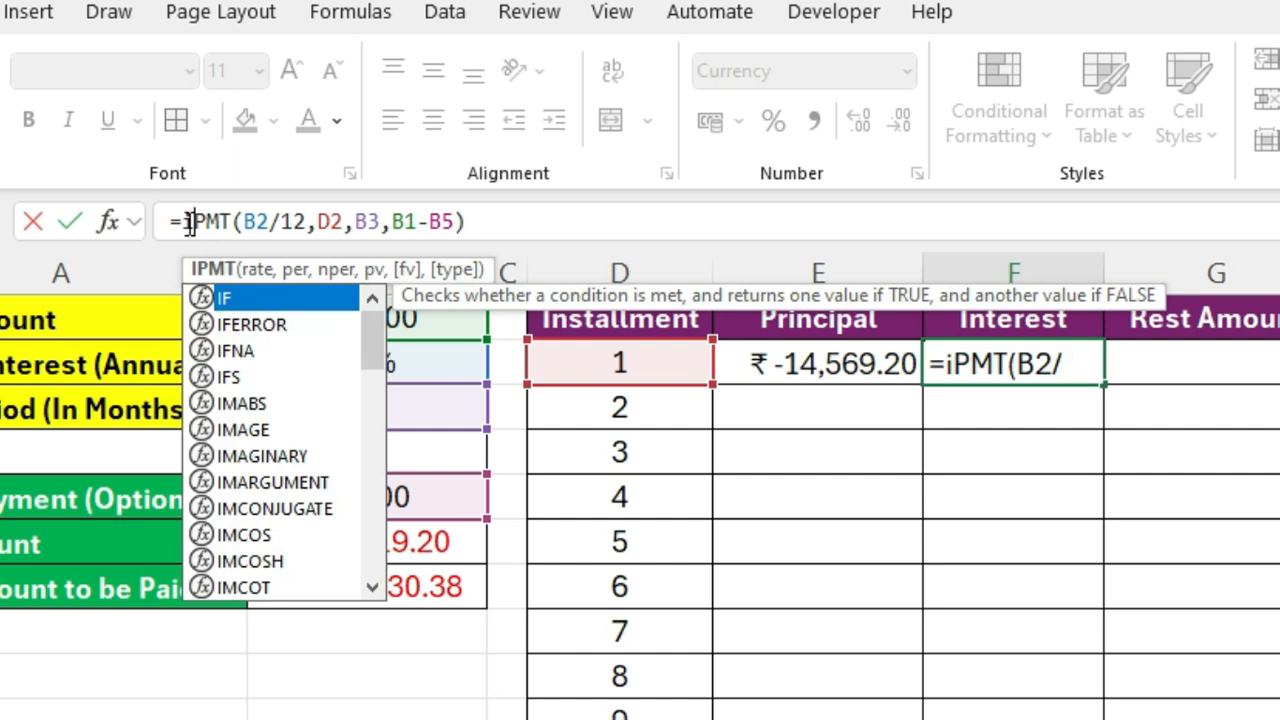
key("Return")
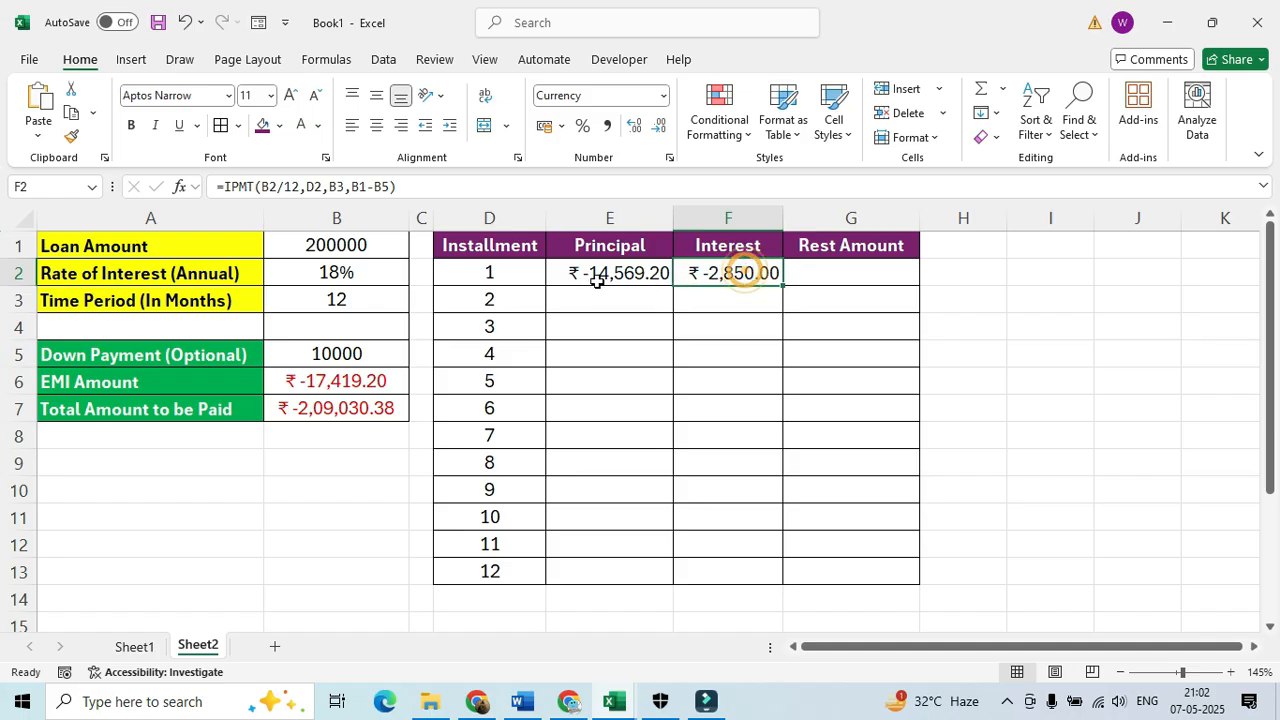
Check the first installment's principal and interest formulas and the sum of E2 and F2 against the EMI amount.
left_click(805, 375)
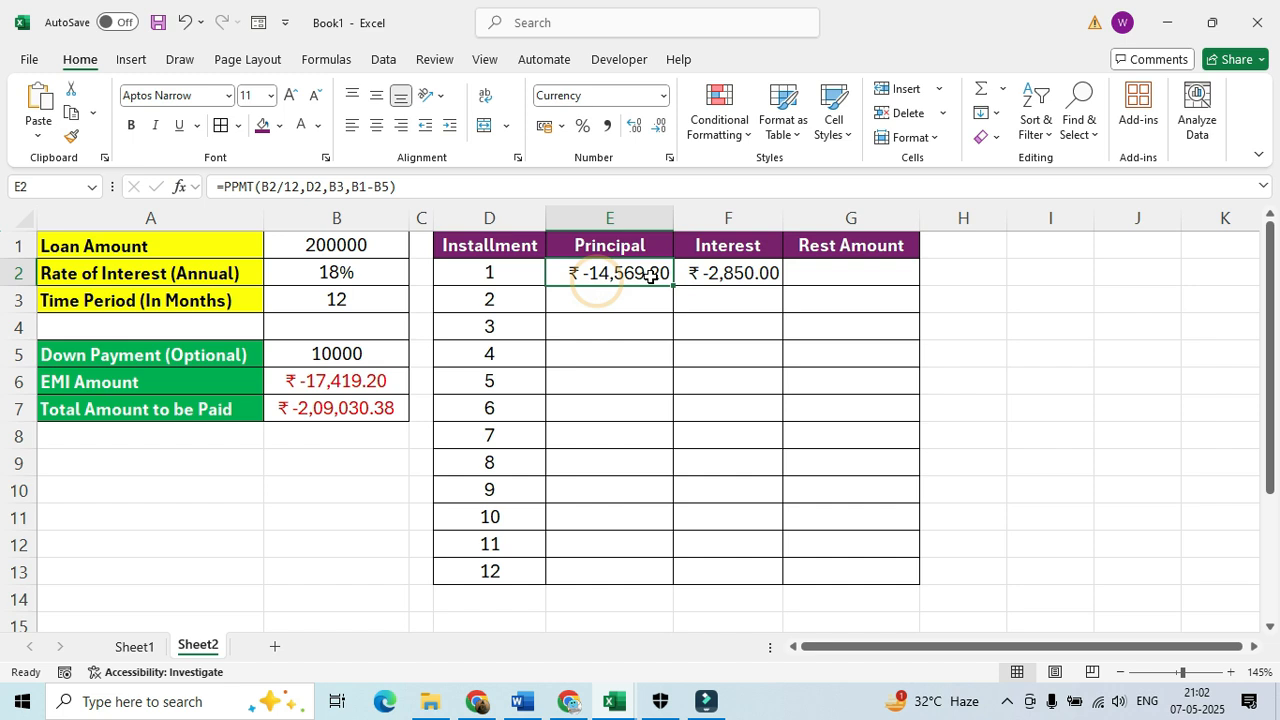
left_click(737, 273)
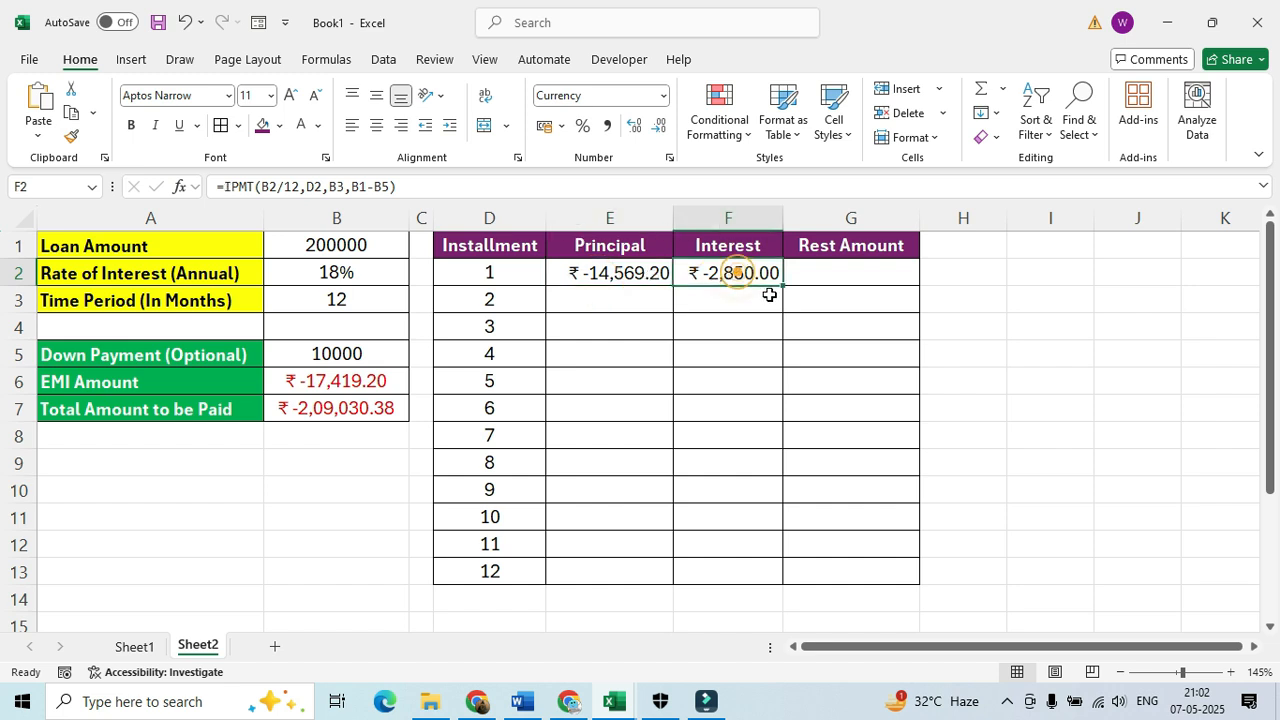
left_click(617, 274, "ctrl")
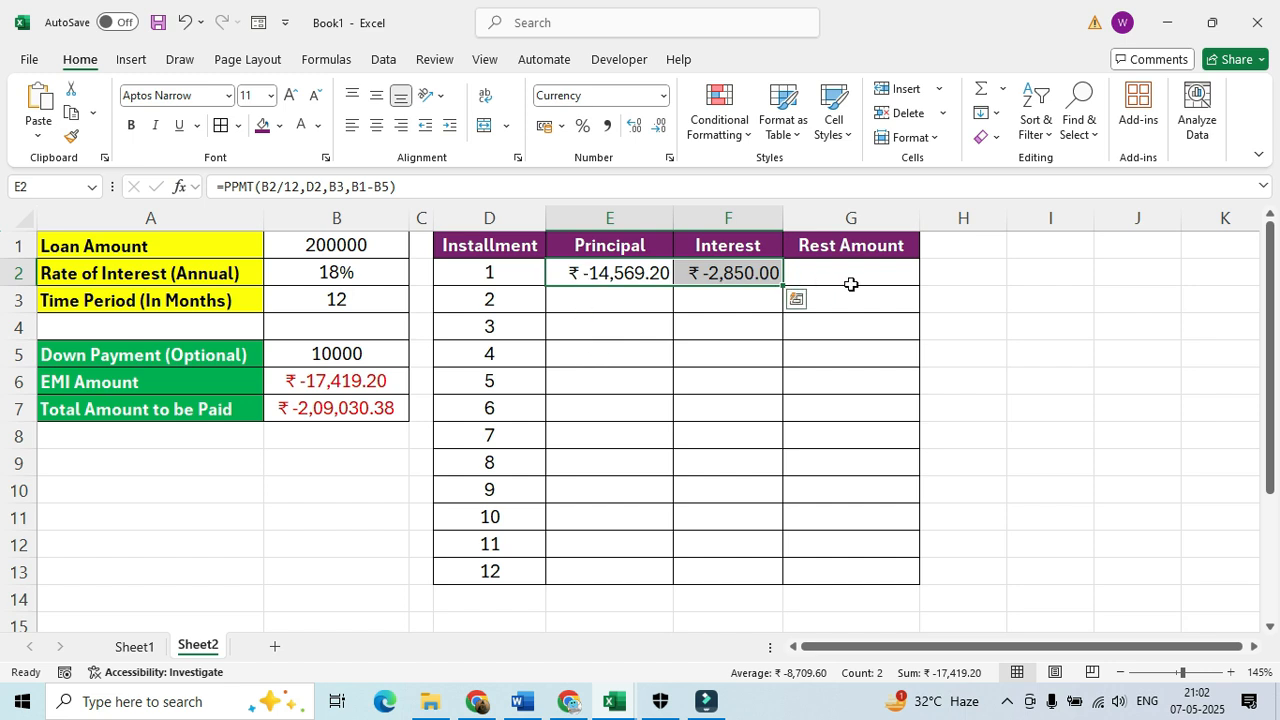
Enter =B7-E2-F2 as the first installment's Rest Amount in G2, reviewing its references before confirming.
left_click(868, 278)
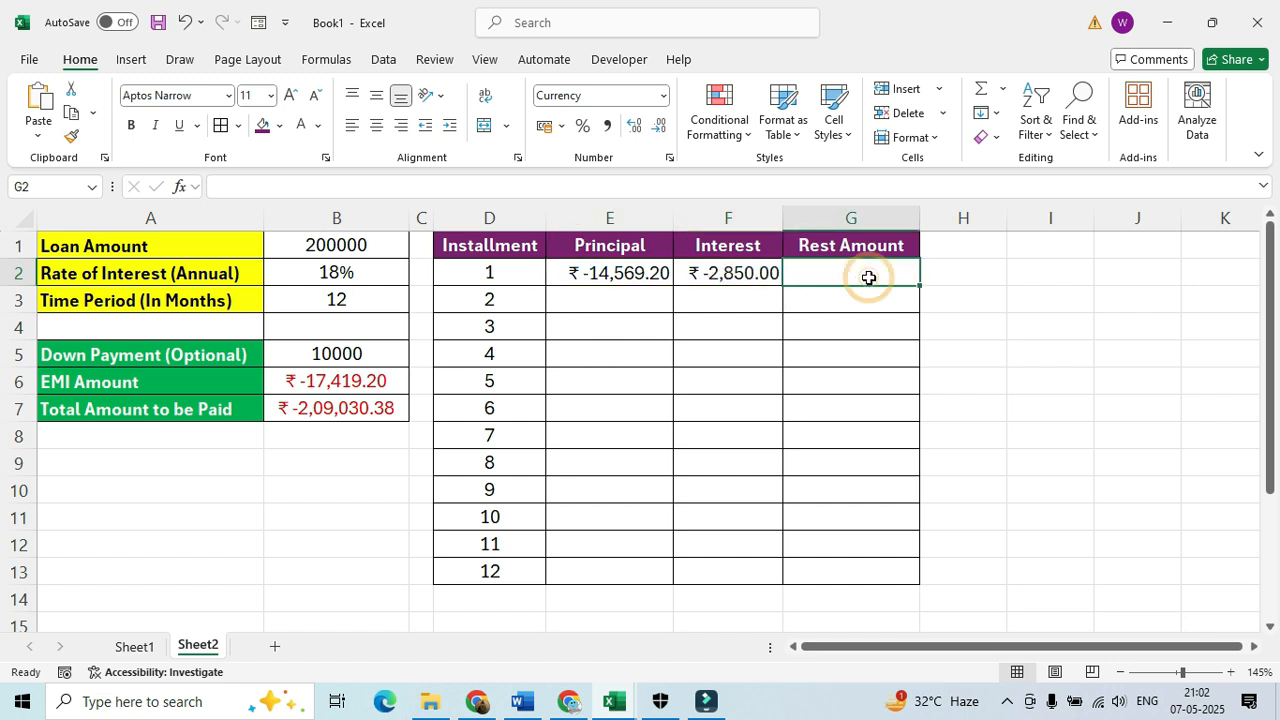
type("=")
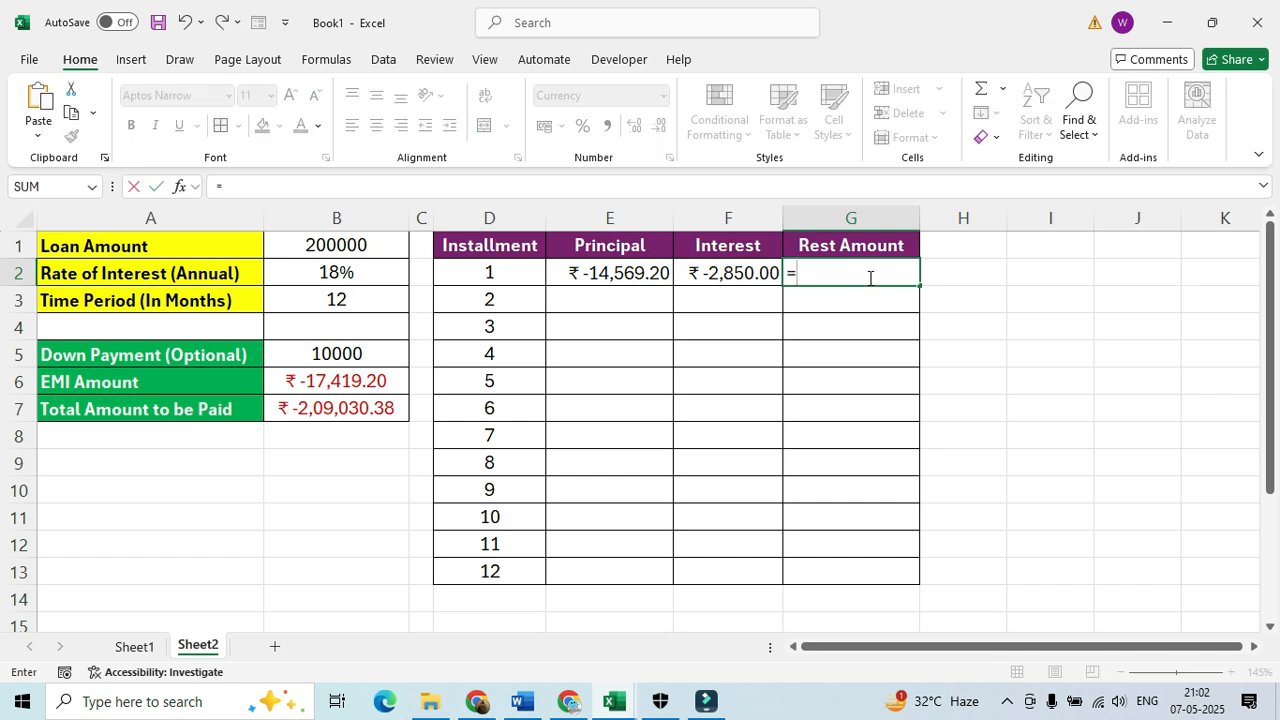
left_click(312, 408)
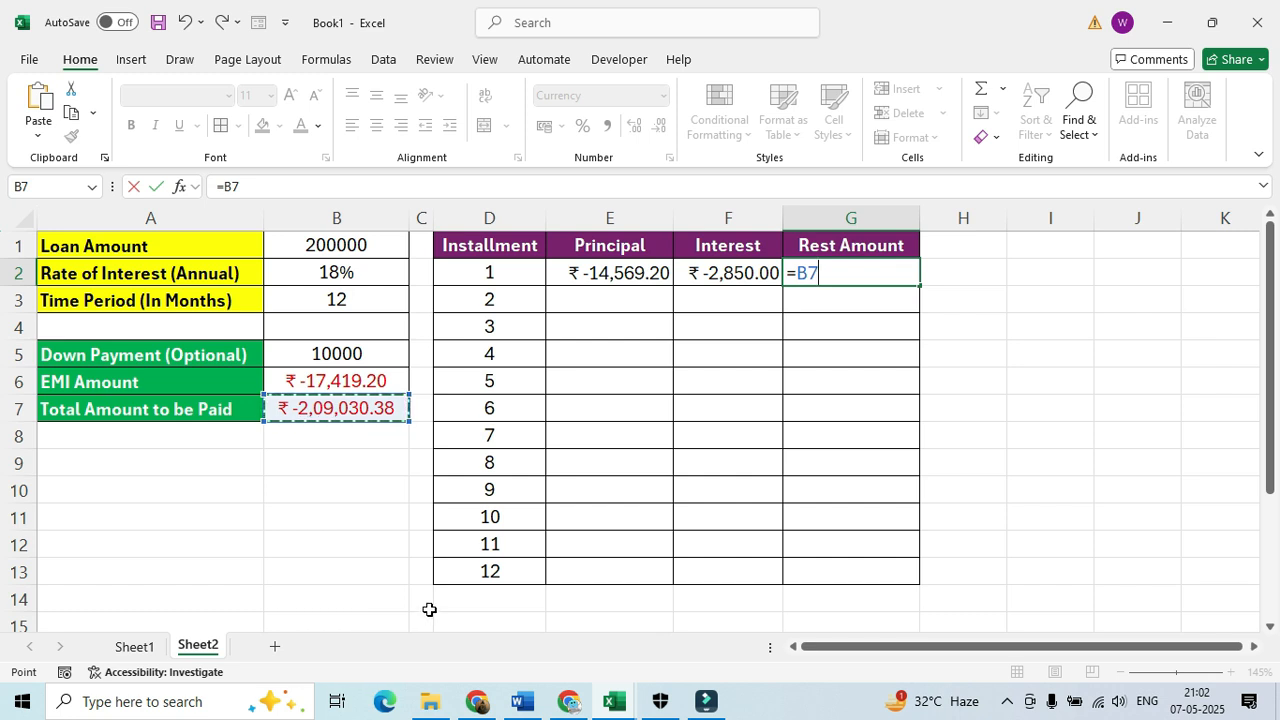
type("-")
left_click(585, 277)
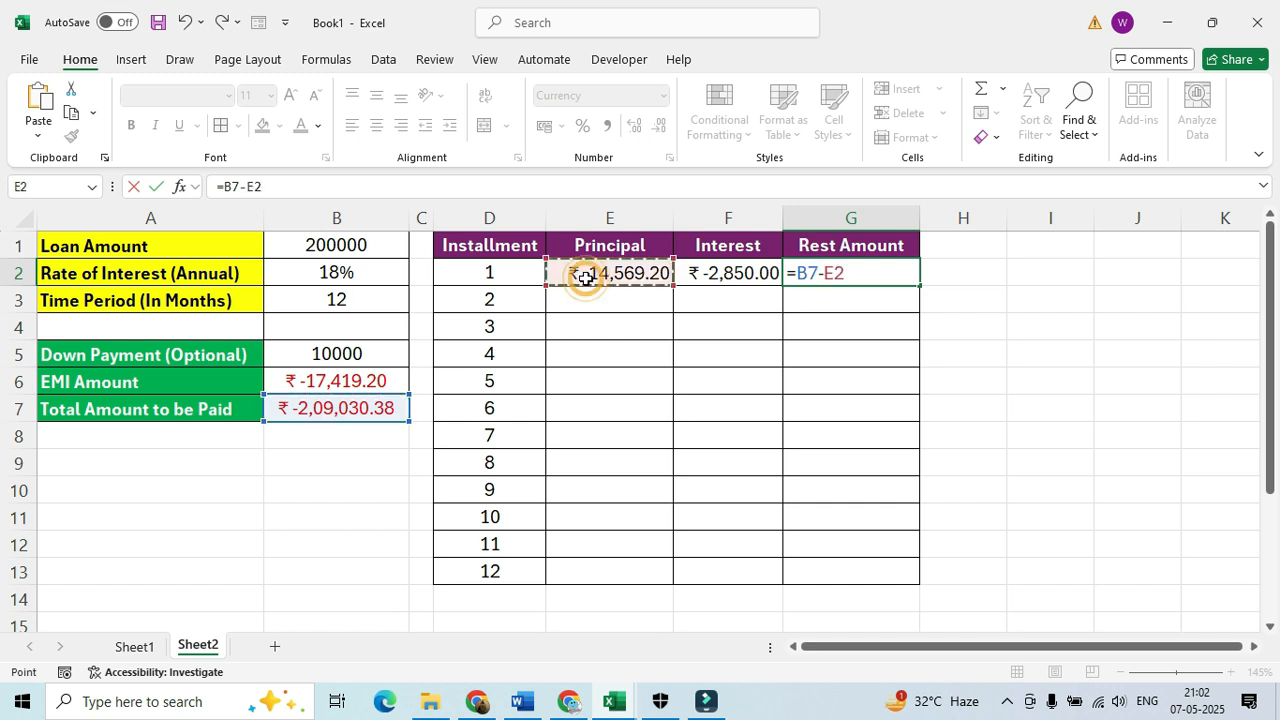
type("-")
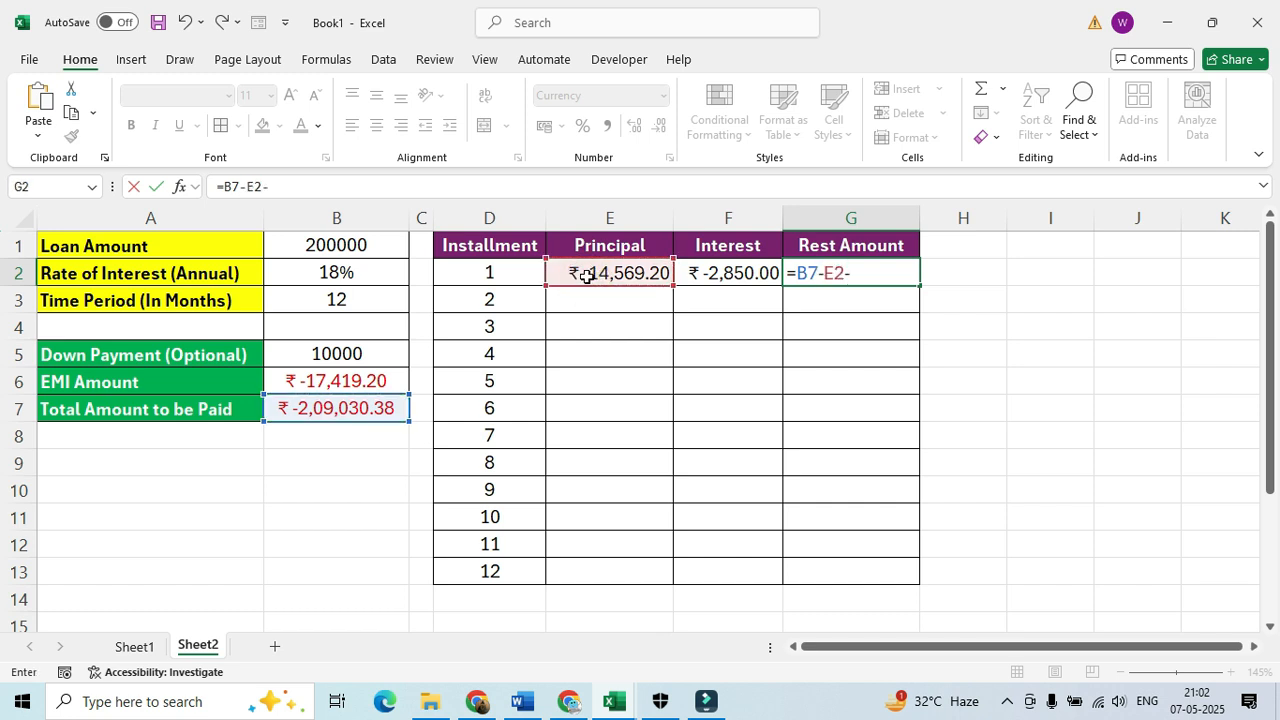
left_click(733, 275)
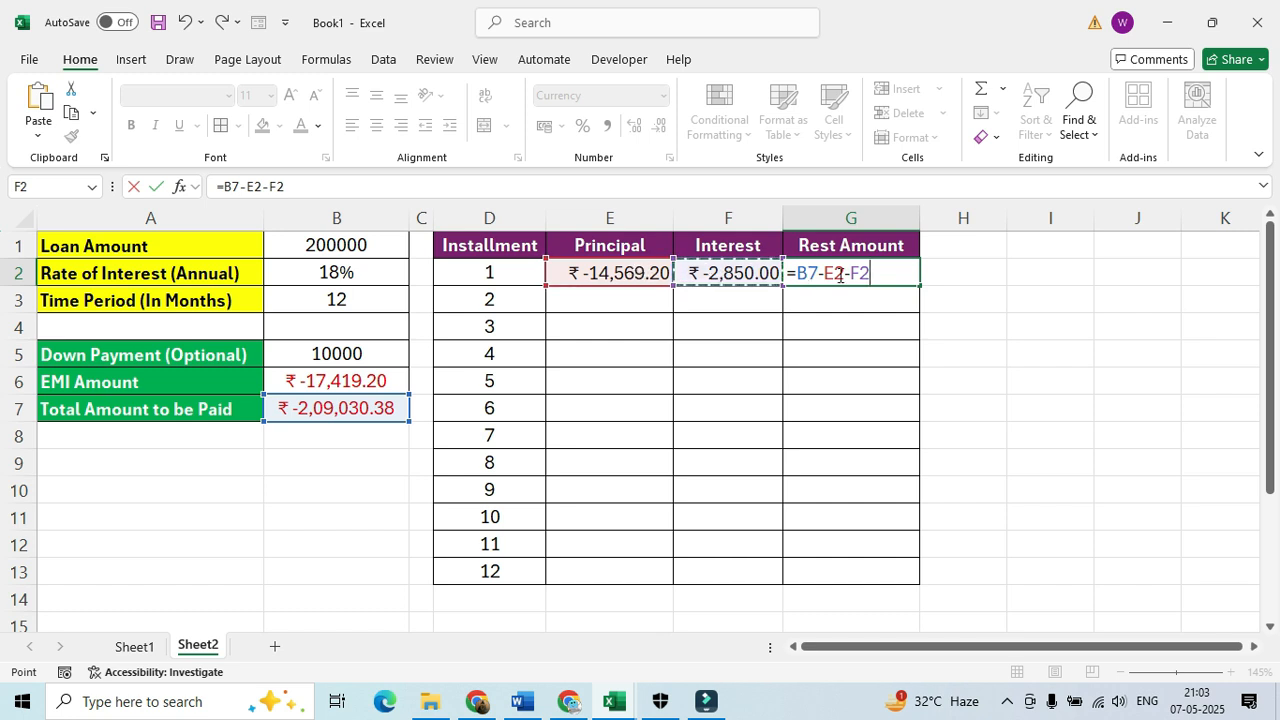
left_click_drag(825, 273, 870, 273)
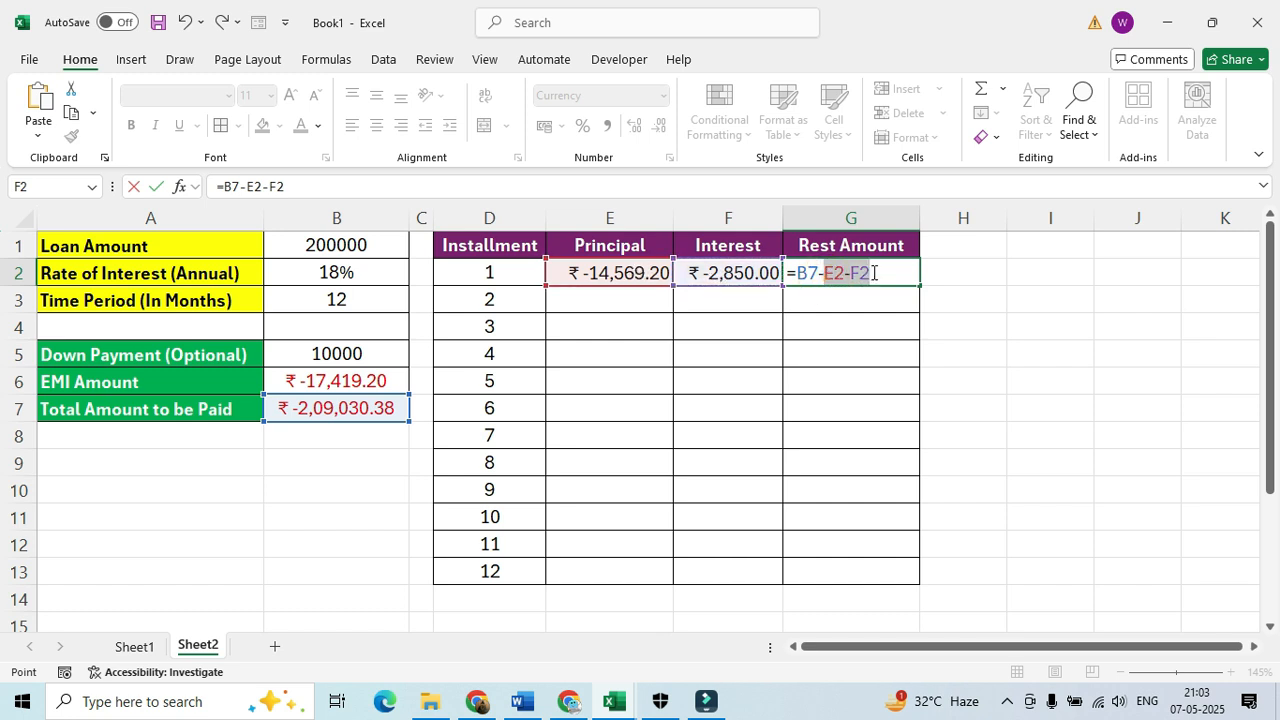
double_click(805, 273)
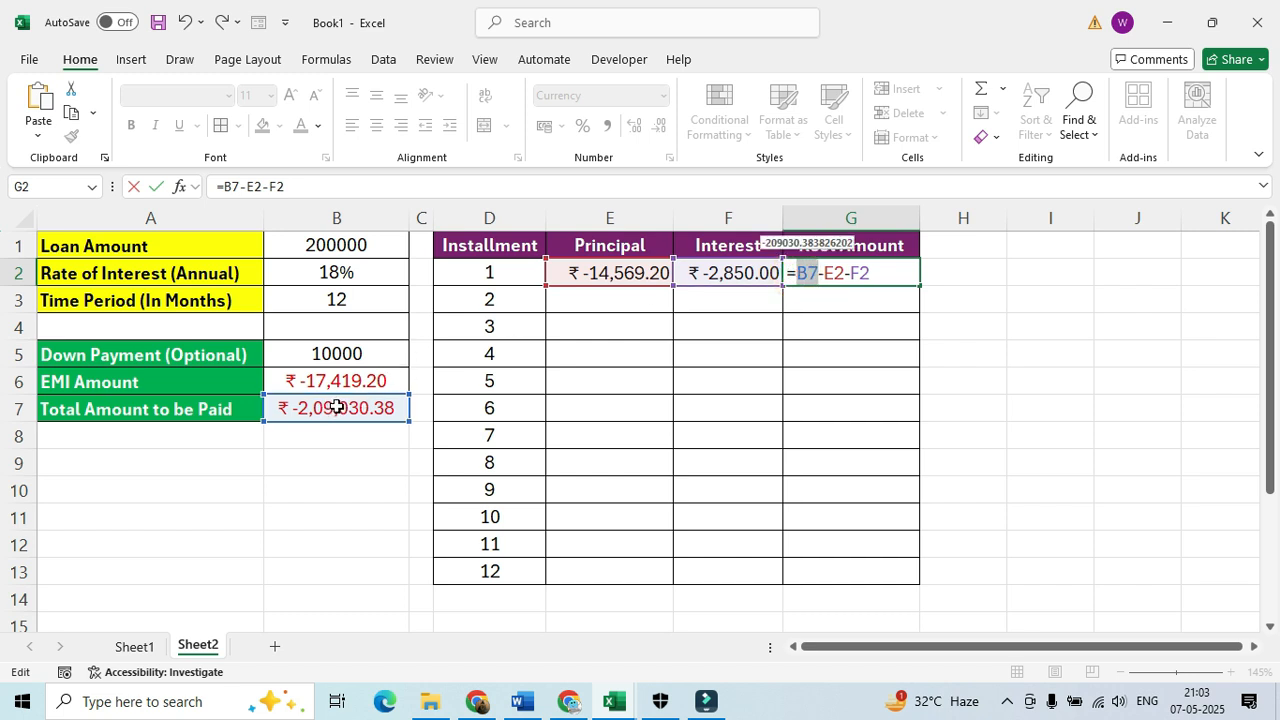
left_click(893, 276)
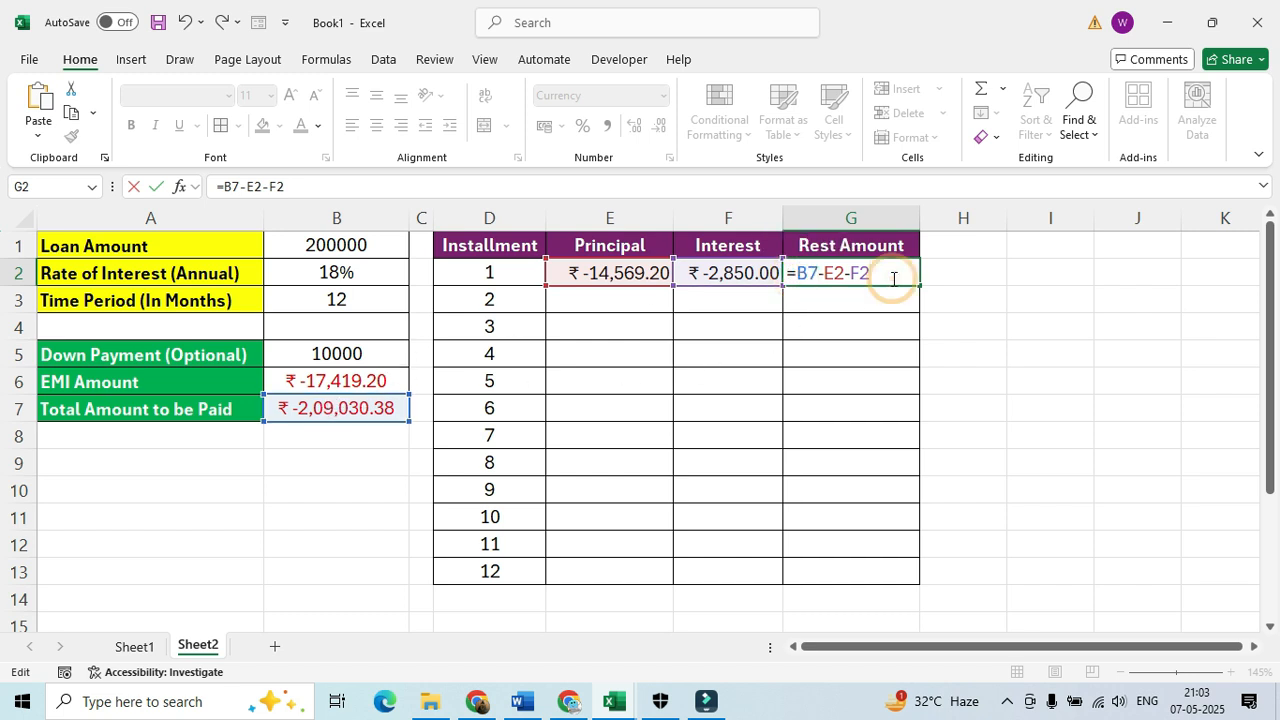
key("Return")
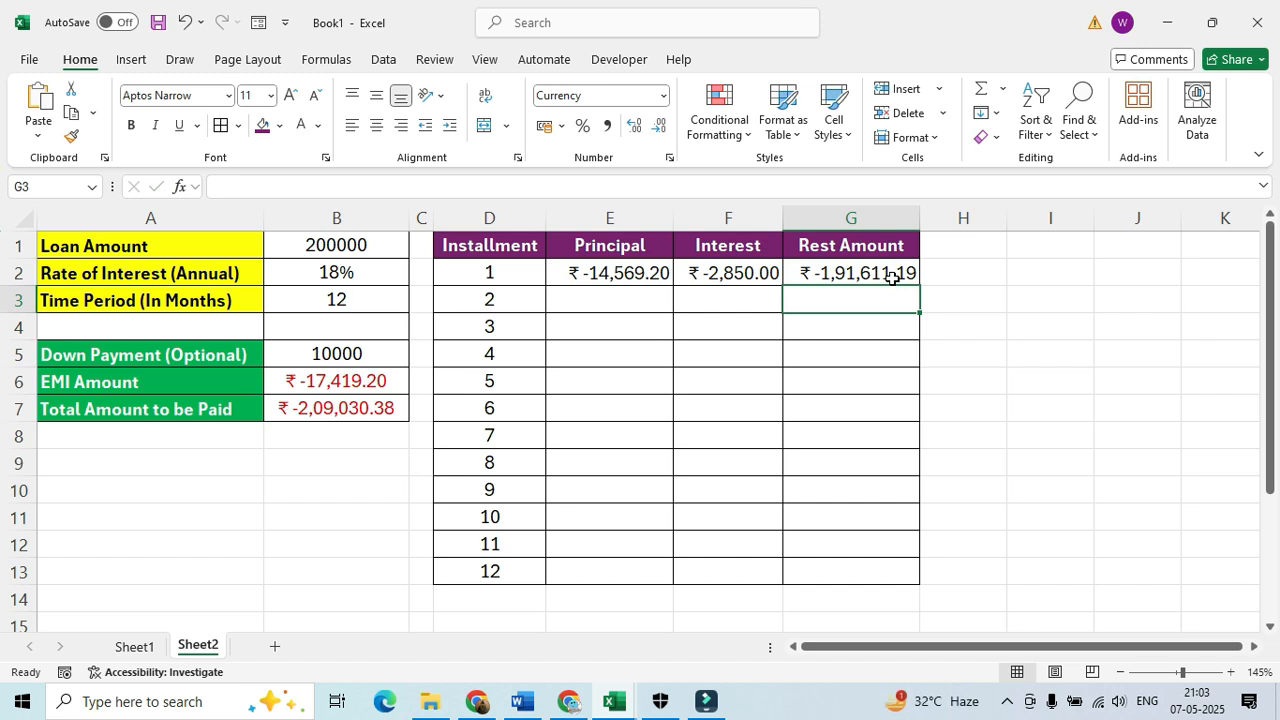
Try to fill the principal formula from E2 down through E10, and undo the fill.
left_click(640, 272)
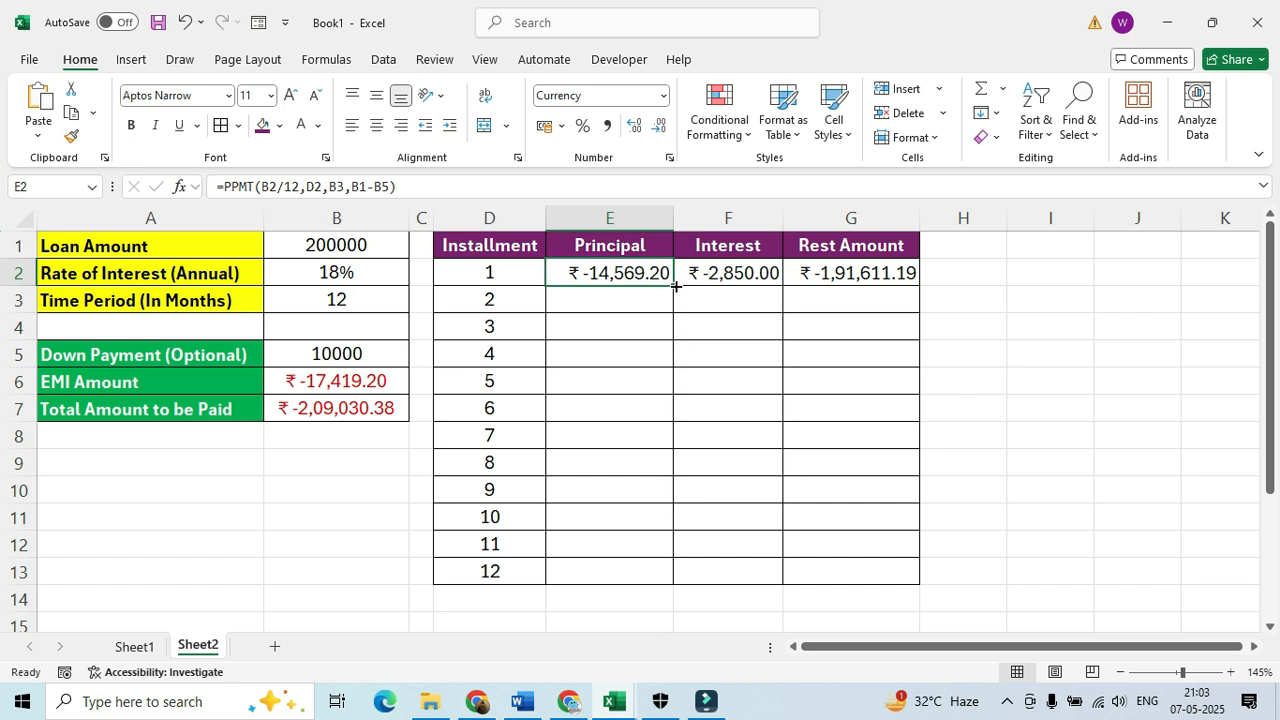
left_click_drag(675, 287, 686, 508)
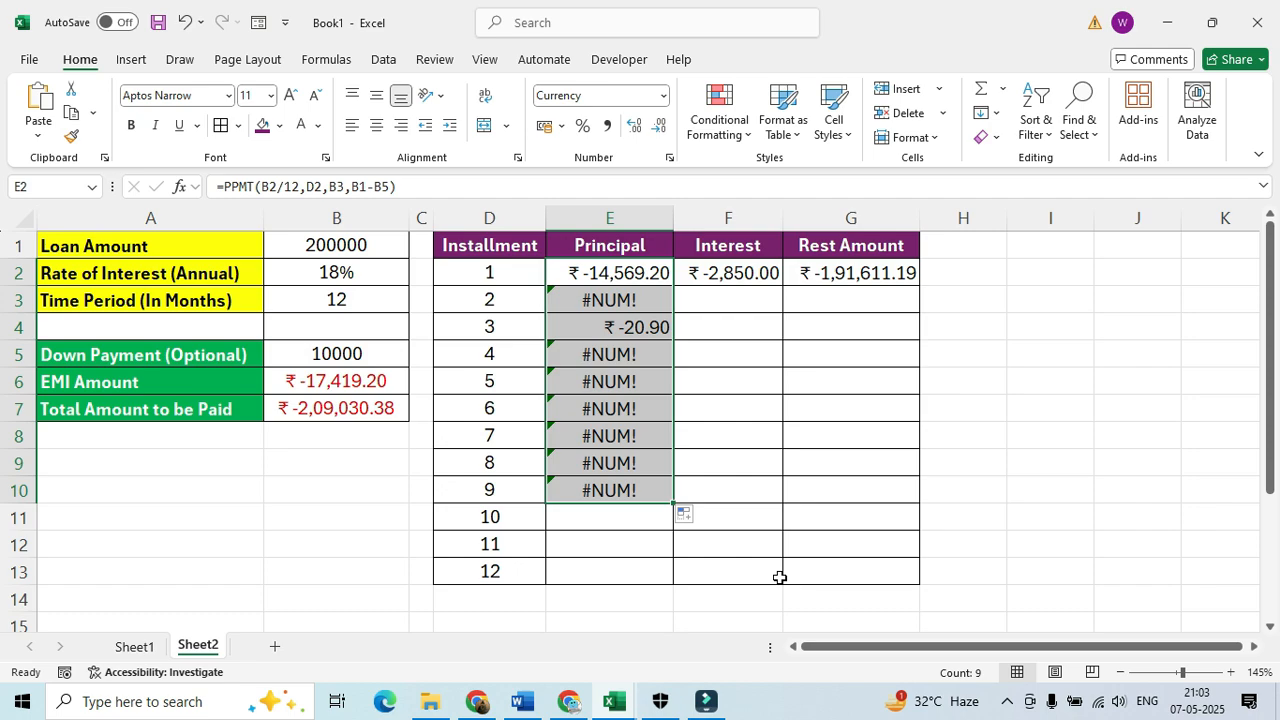
key("ctrl+z")
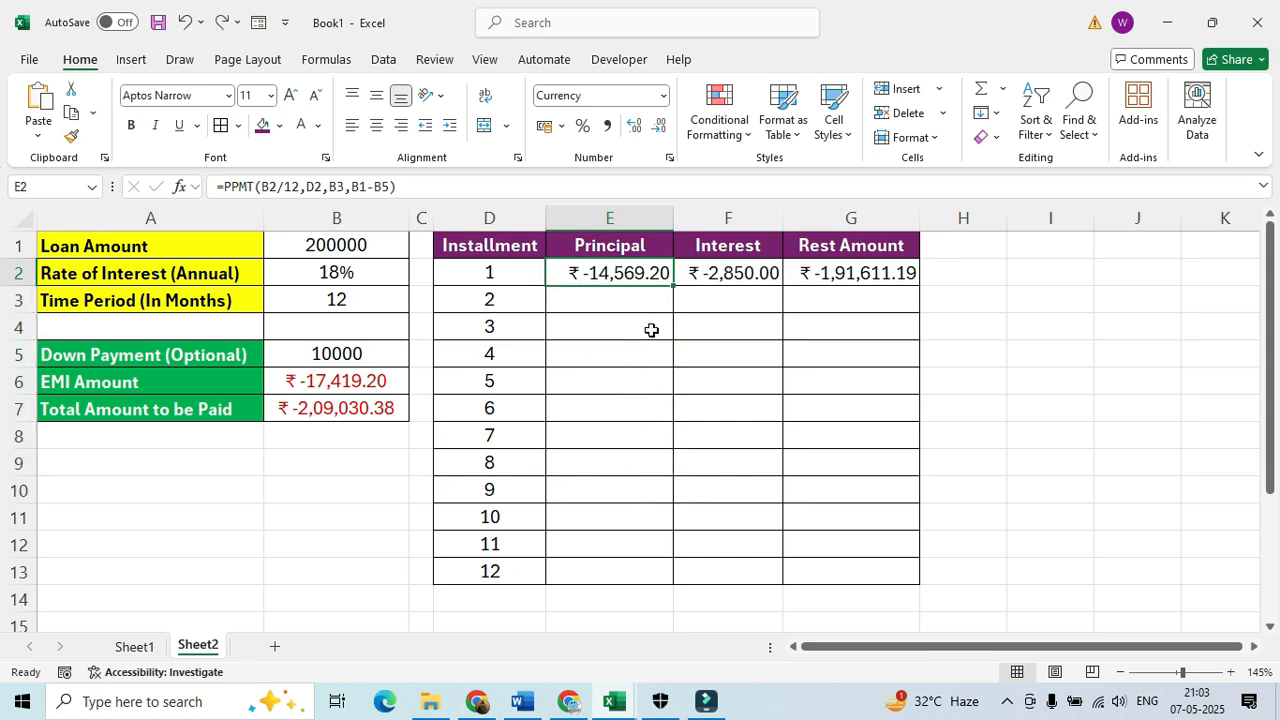
Review the references in E2's PPMT formula and try copying it one row down to E3 to examine how they shift.
double_click(638, 273)
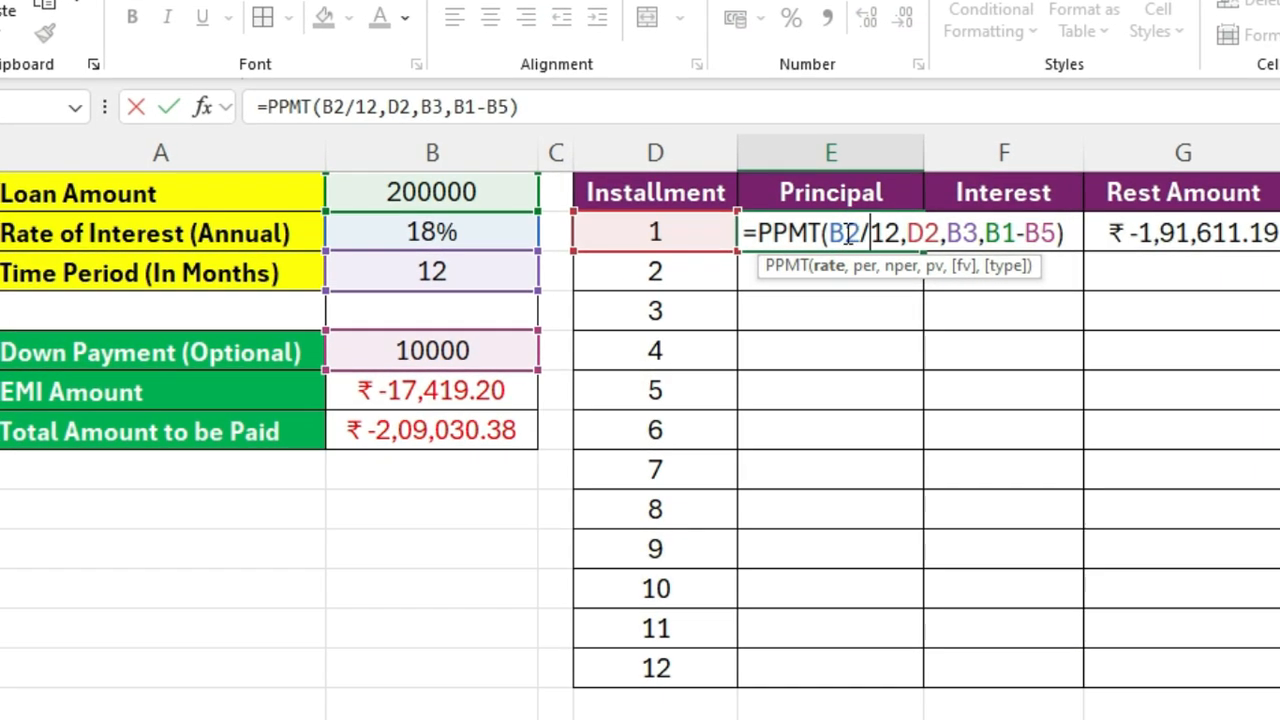
left_click(923, 232)
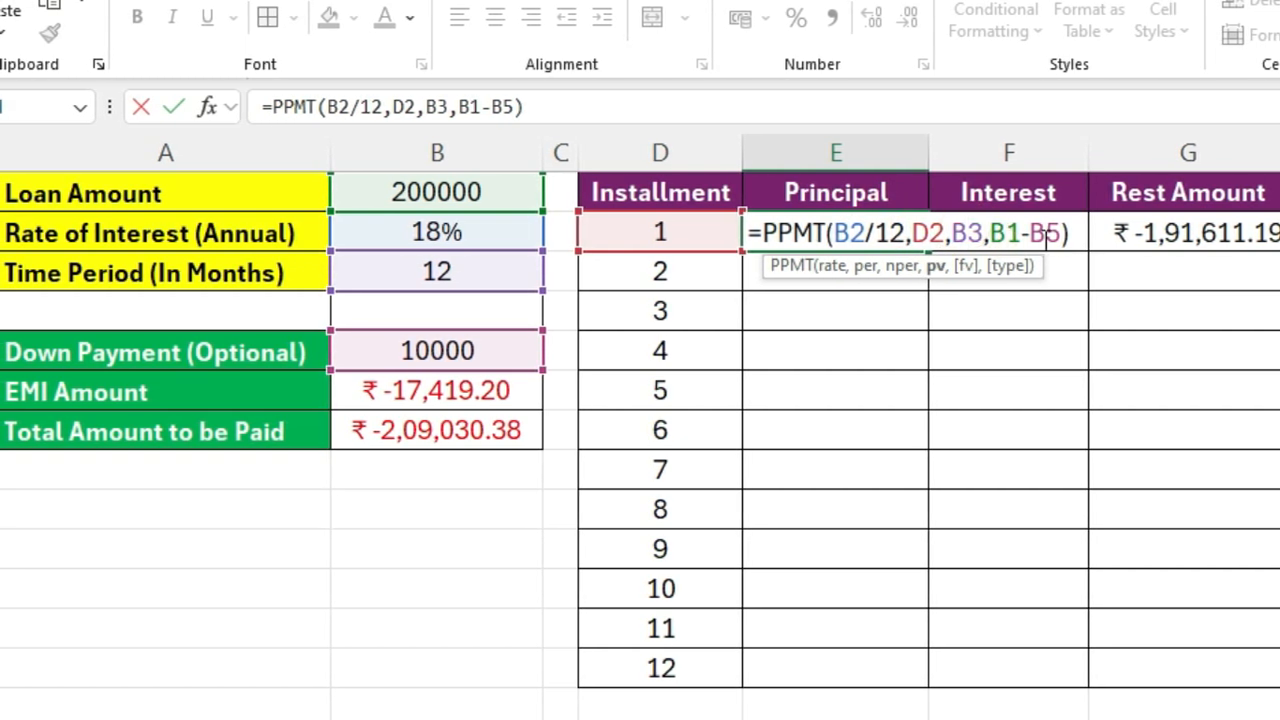
left_click(1080, 235)
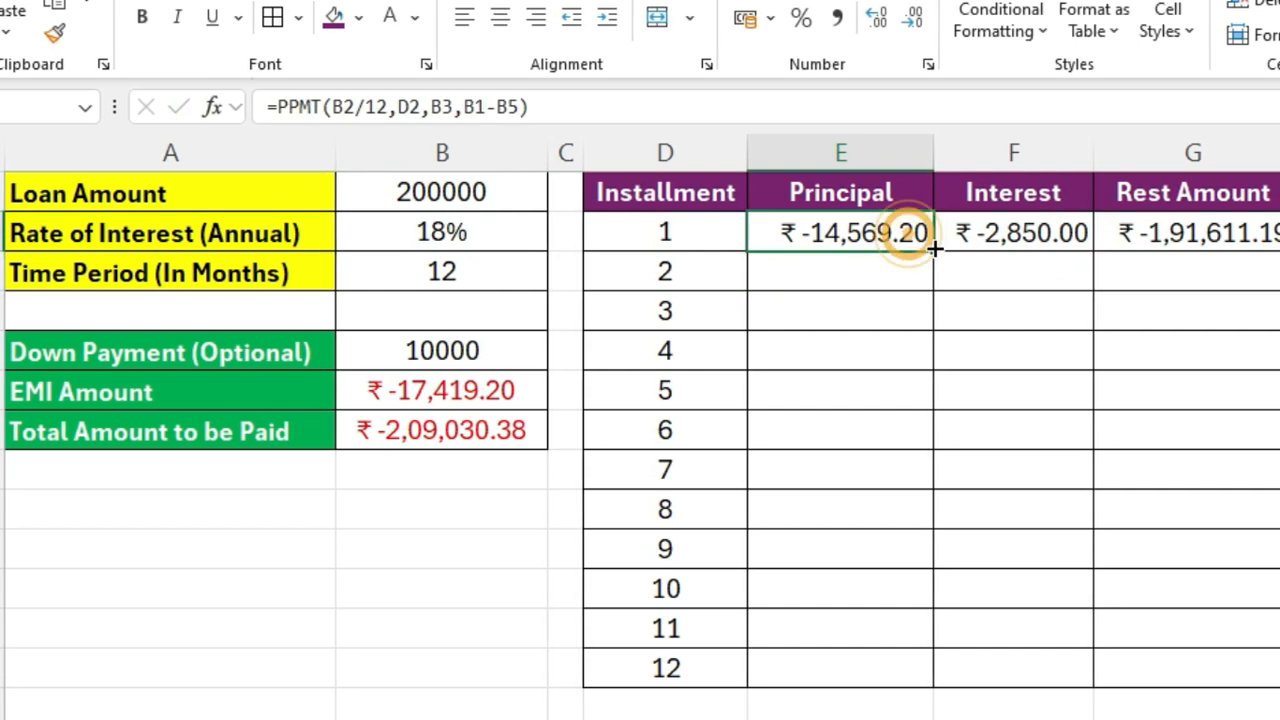
left_click(831, 340)
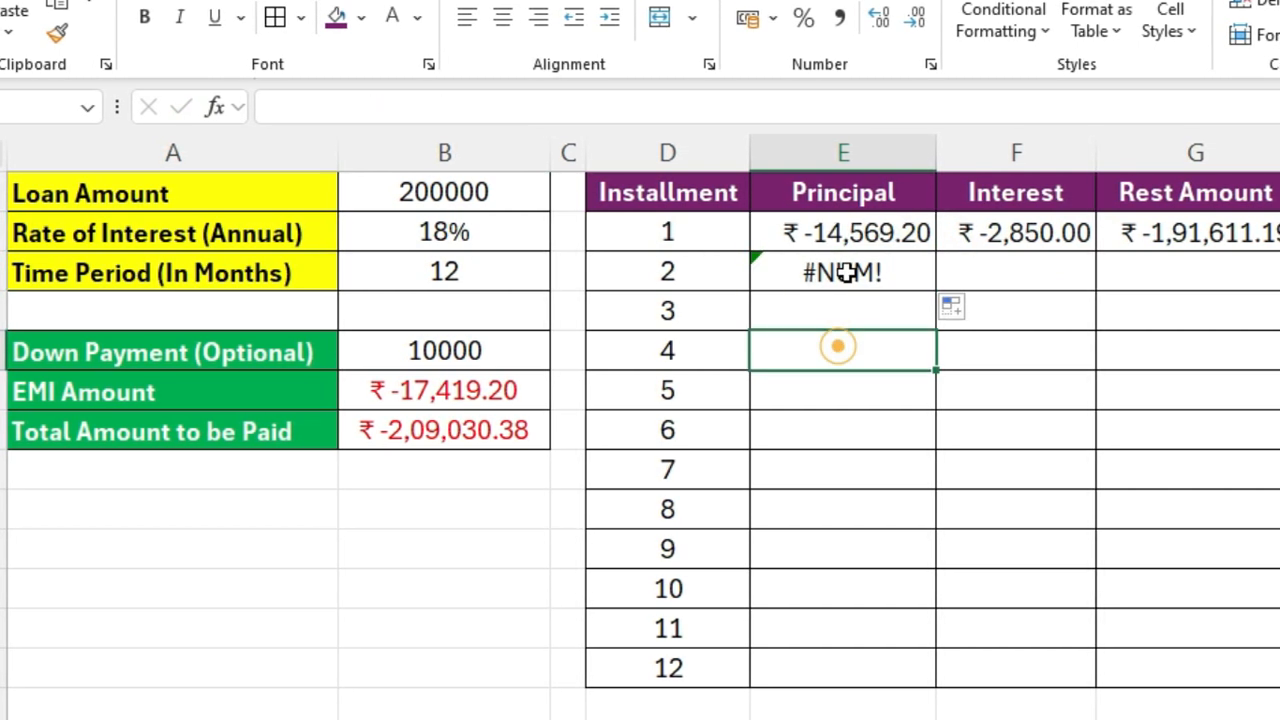
double_click(846, 273)
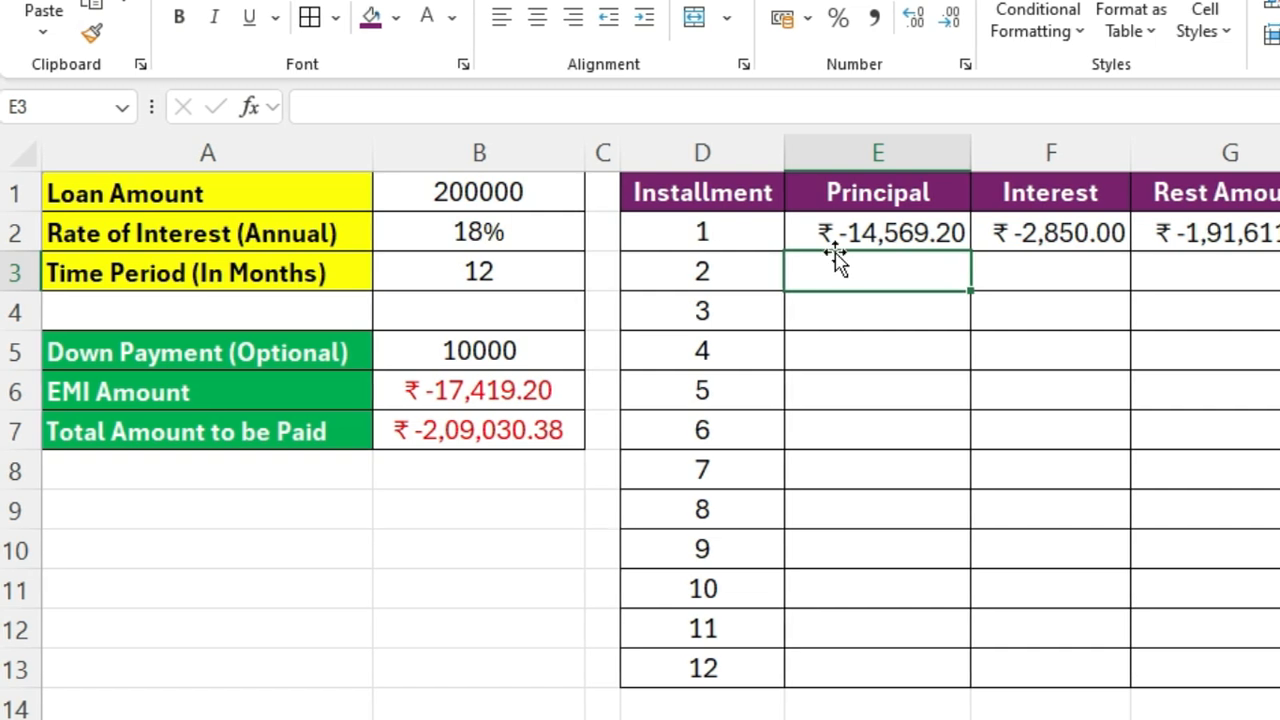
Lock the rows of the rate and period references in E2's PPMT formula as B$2 and B$3, leaving D2 relative.
left_click(884, 235)
double_click(884, 232)
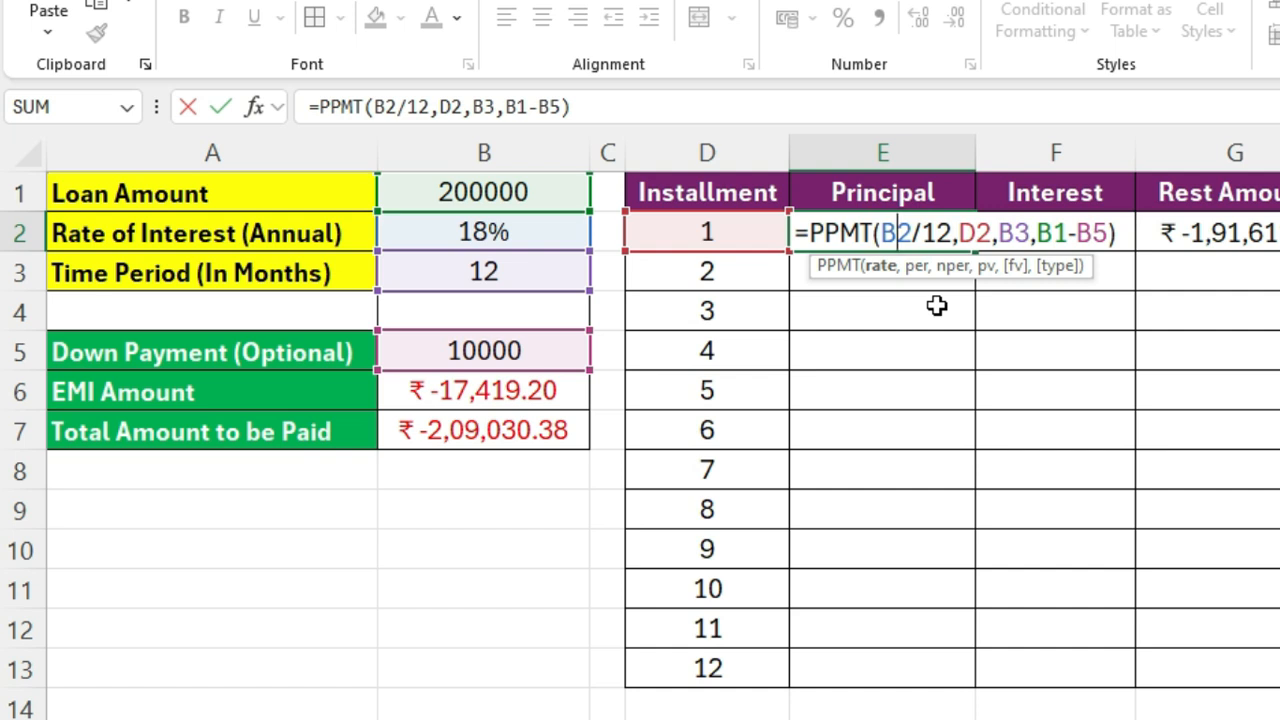
type("$")
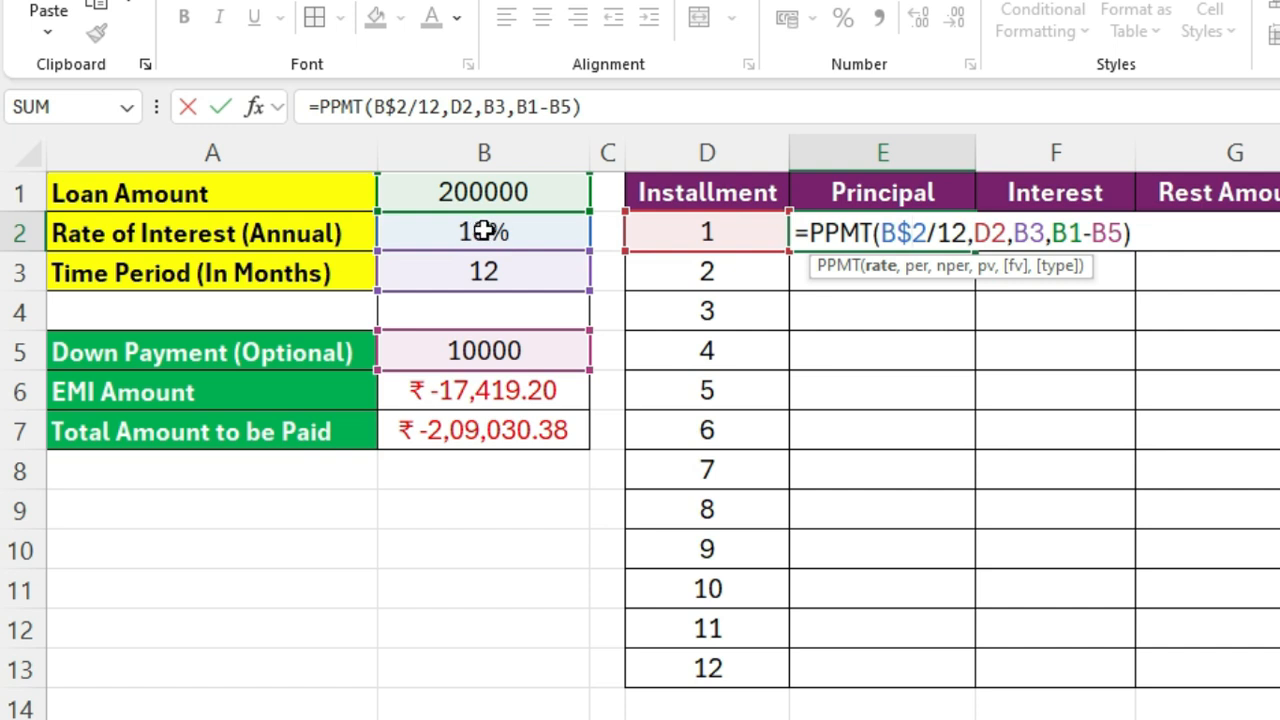
left_click(990, 229)
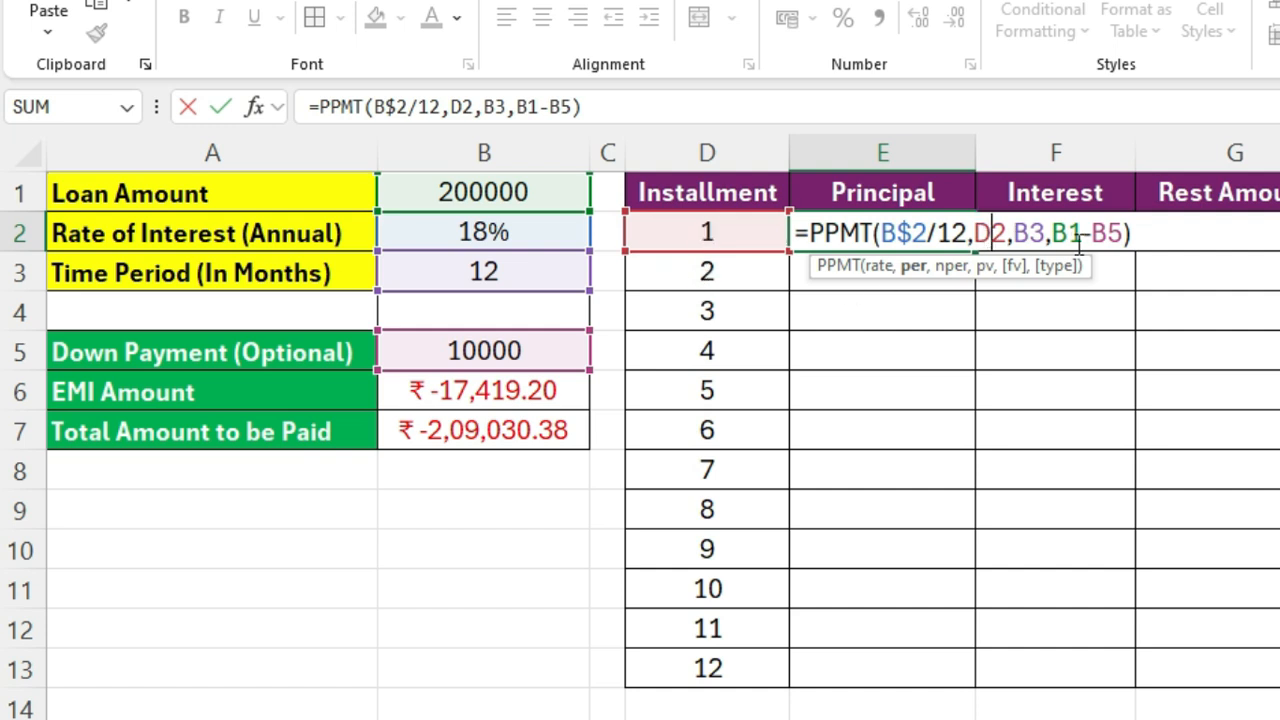
left_click(1033, 232)
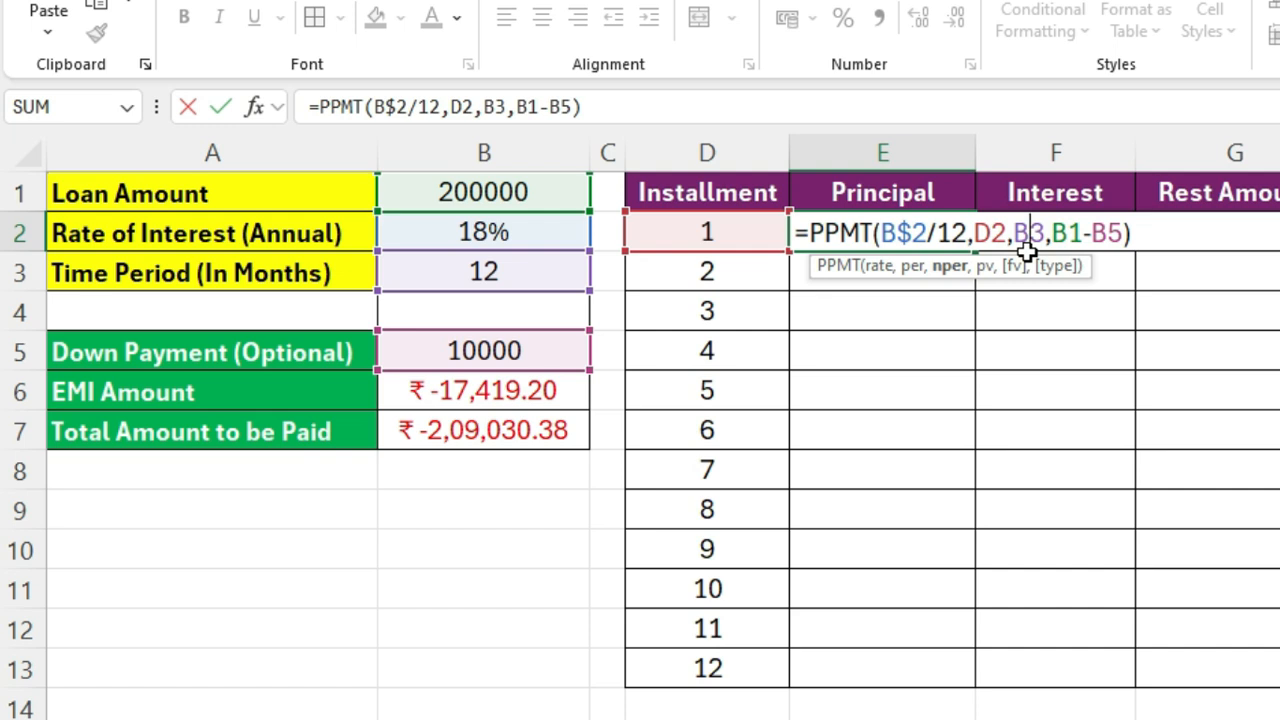
type("$")
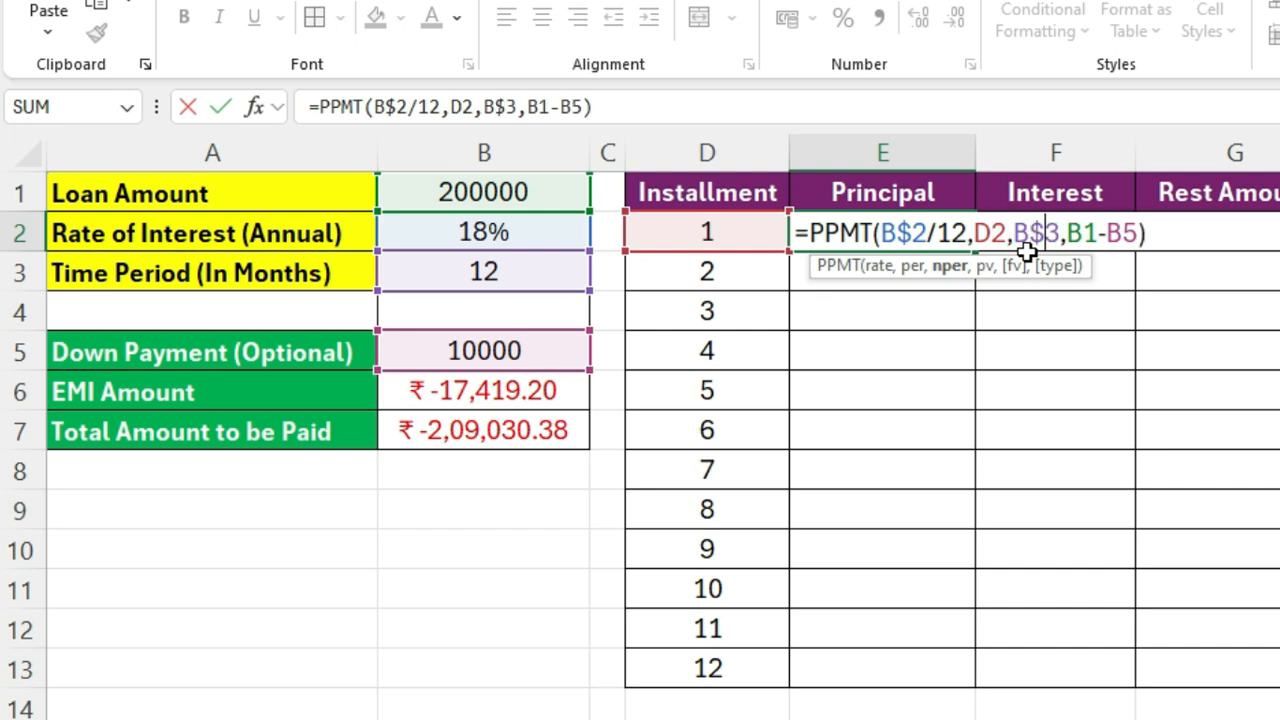
Lock the rows of the loan amount and down payment references in E2 as B$1-B$5 and confirm the formula.
left_click(1086, 233)
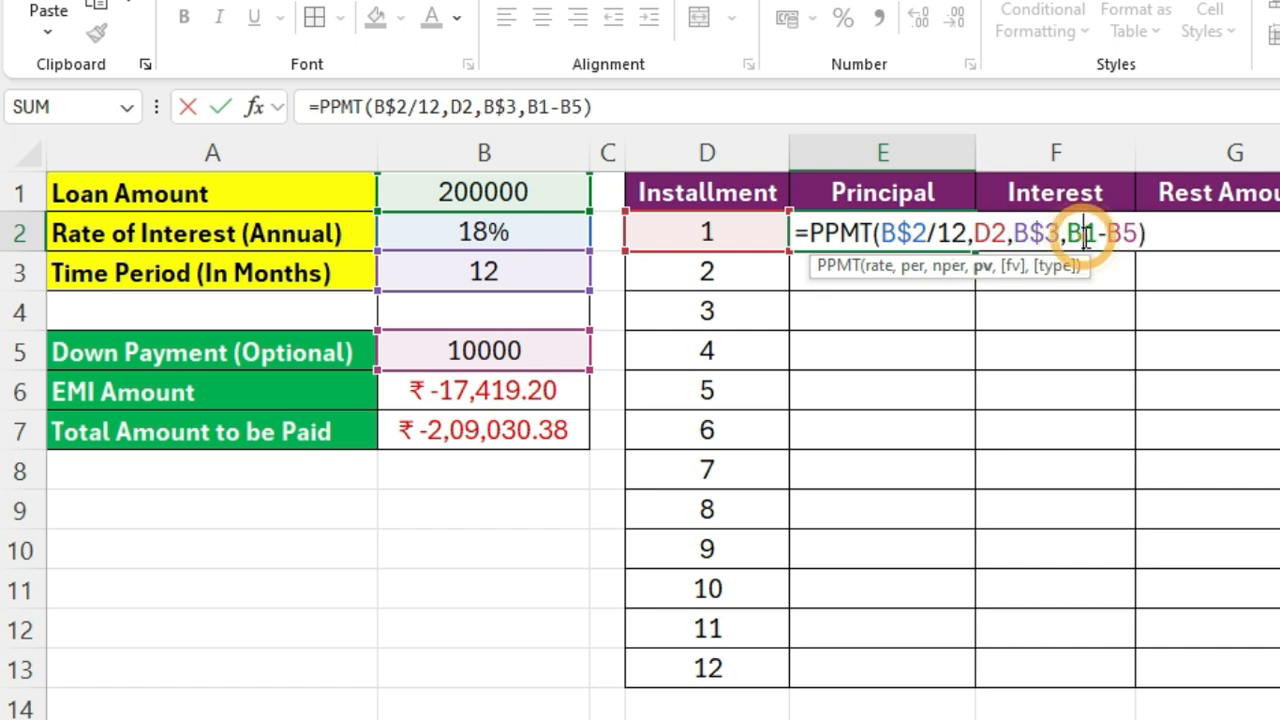
type("$")
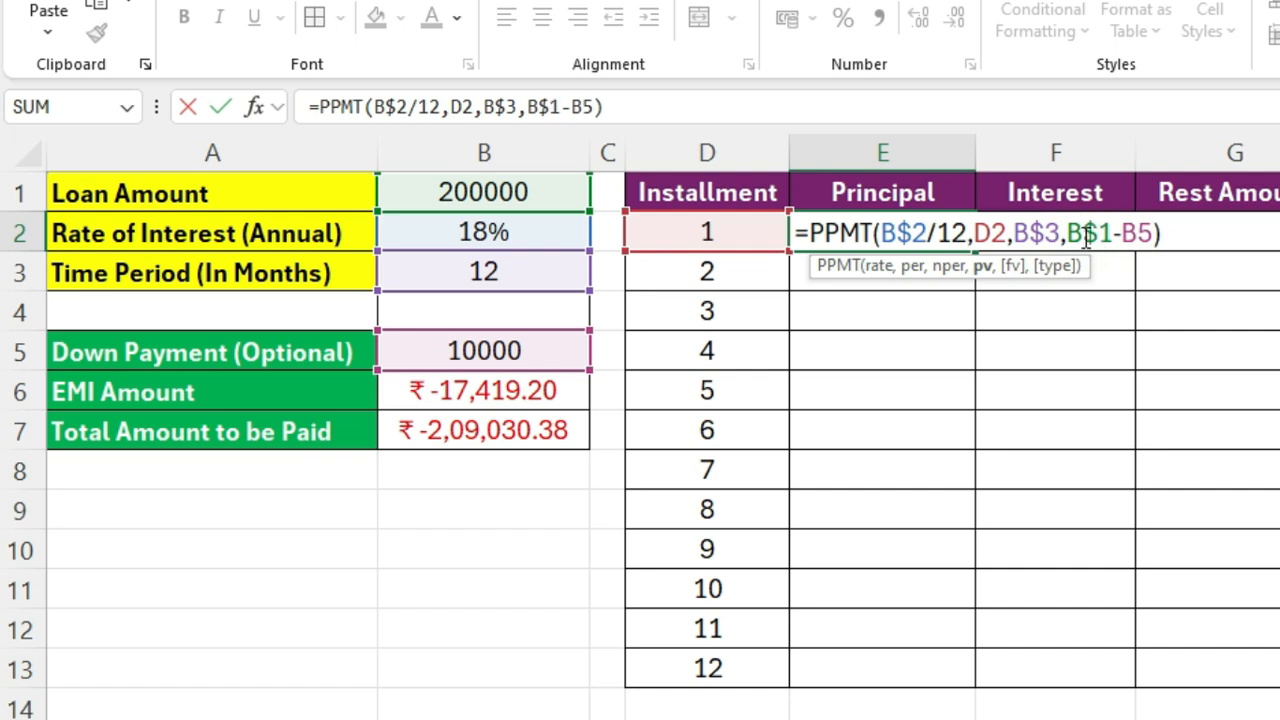
left_click(1139, 229)
type("$")
left_click(1192, 233)
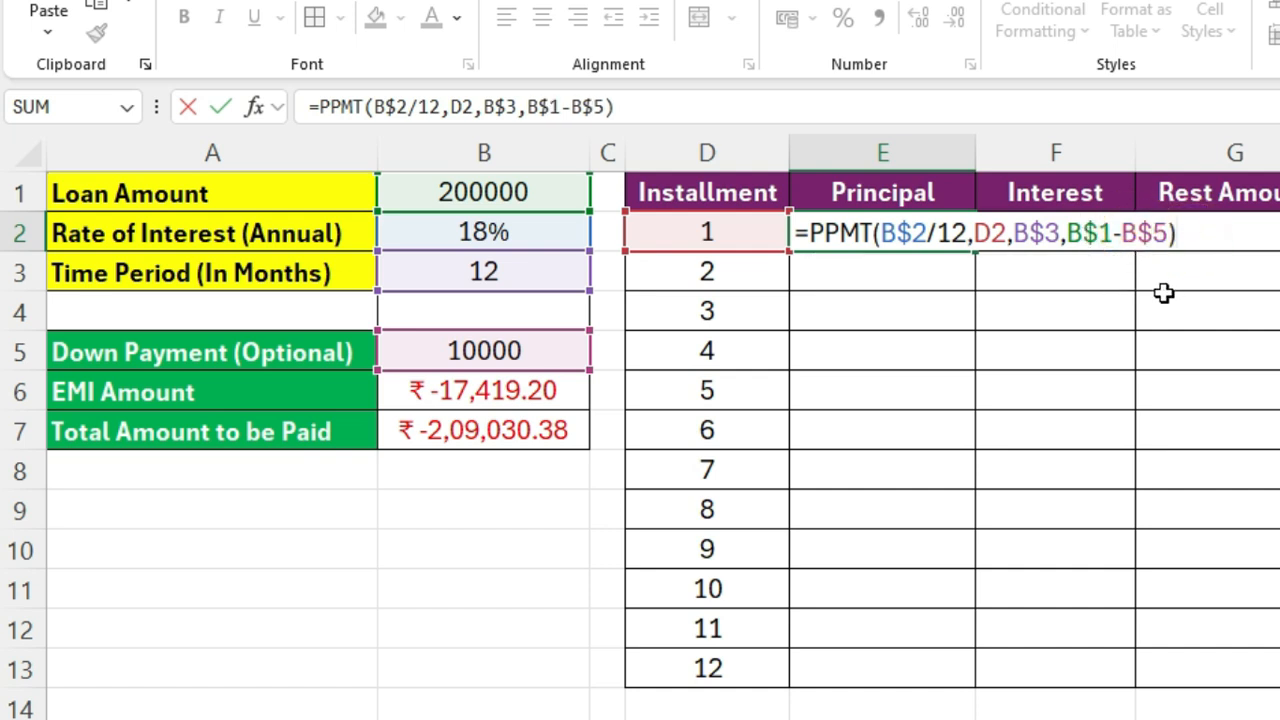
key("Return")
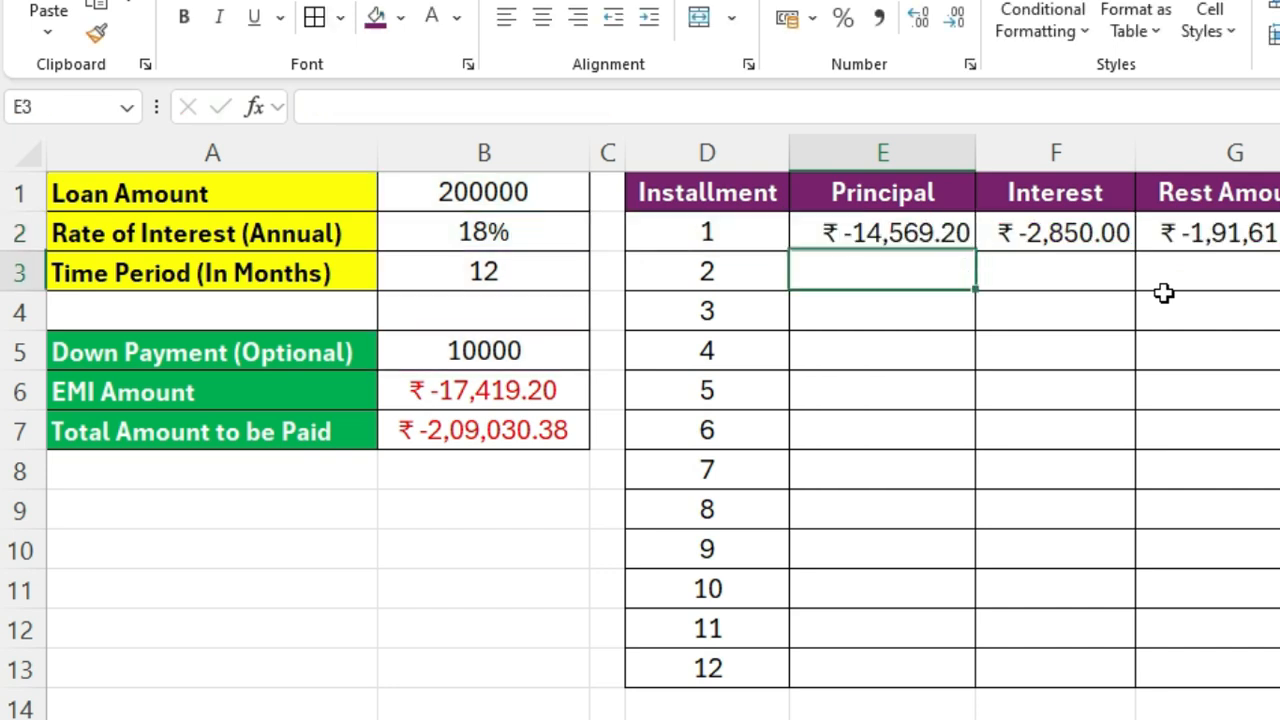
Fill the principal formula from E2 down to E7 and inspect the copied references in E3.
left_click(942, 240)
left_click_drag(980, 252, 937, 438)
left_click(885, 273)
double_click(885, 273)
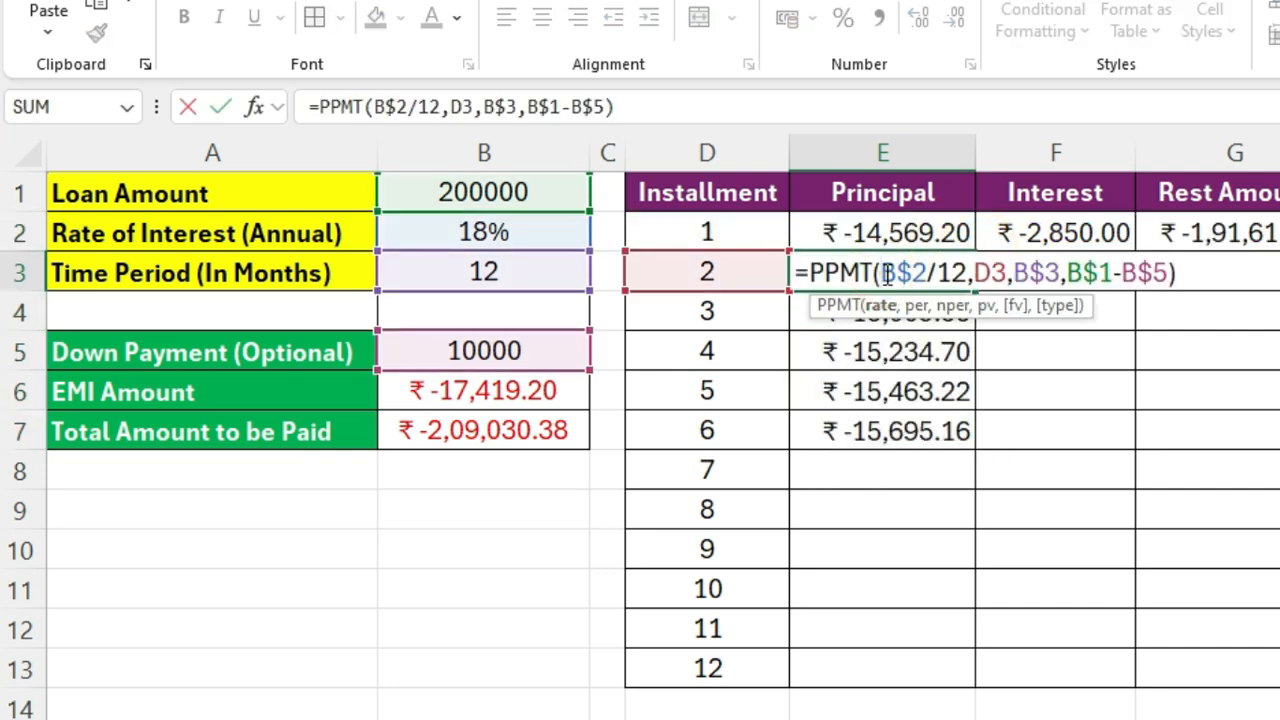
Review the locked rate, period, loan and down payment references and the relative D3 in E3's copied PPMT formula.
left_click_drag(882, 272, 922, 268)
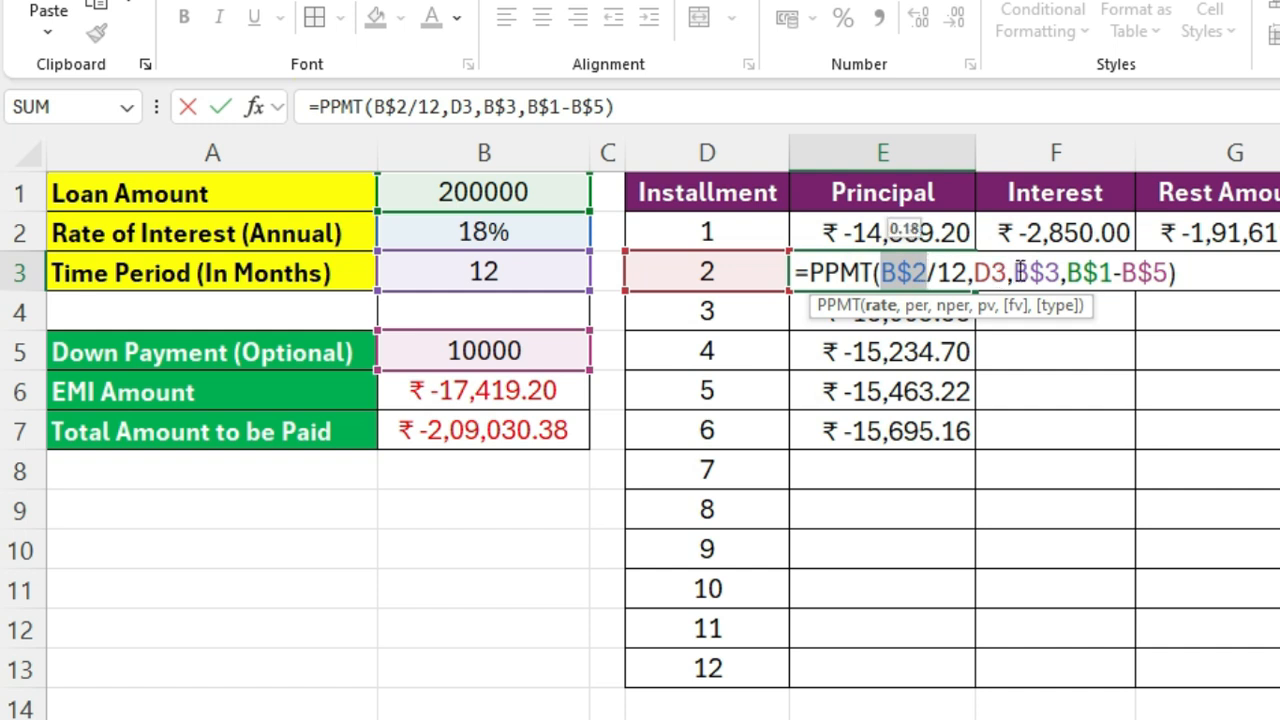
left_click_drag(1012, 272, 1112, 272)
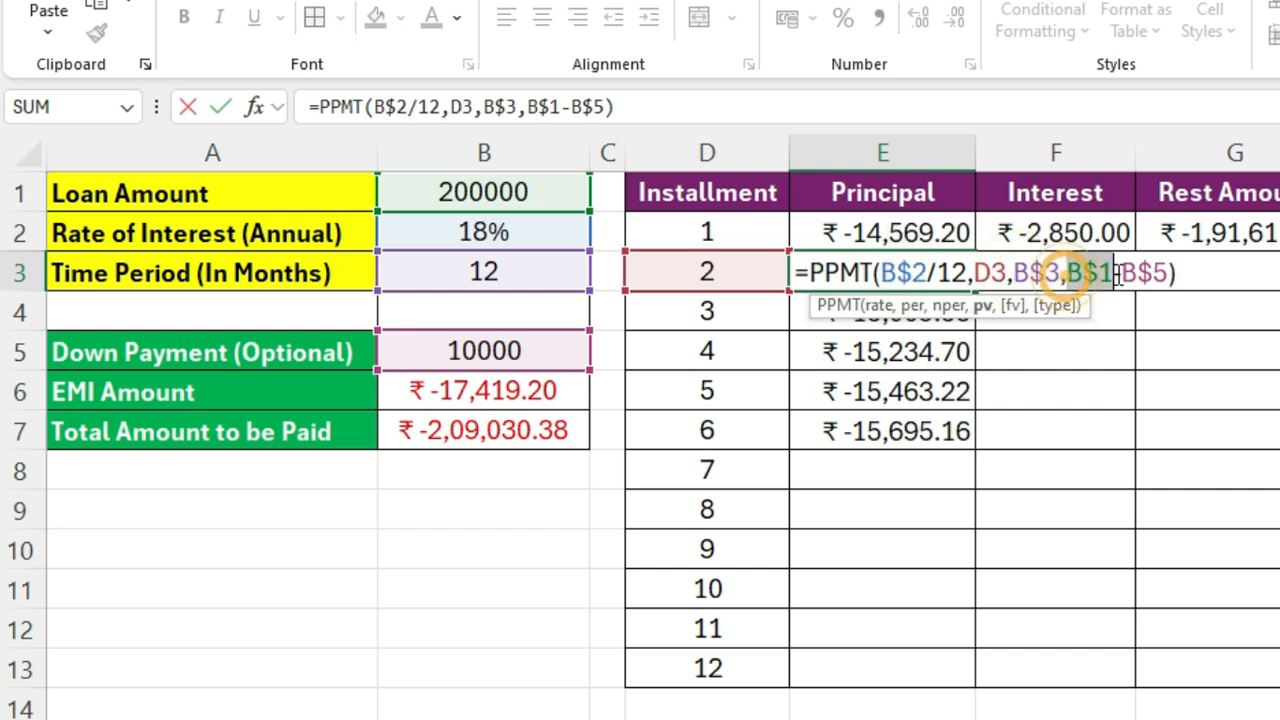
double_click(986, 272)
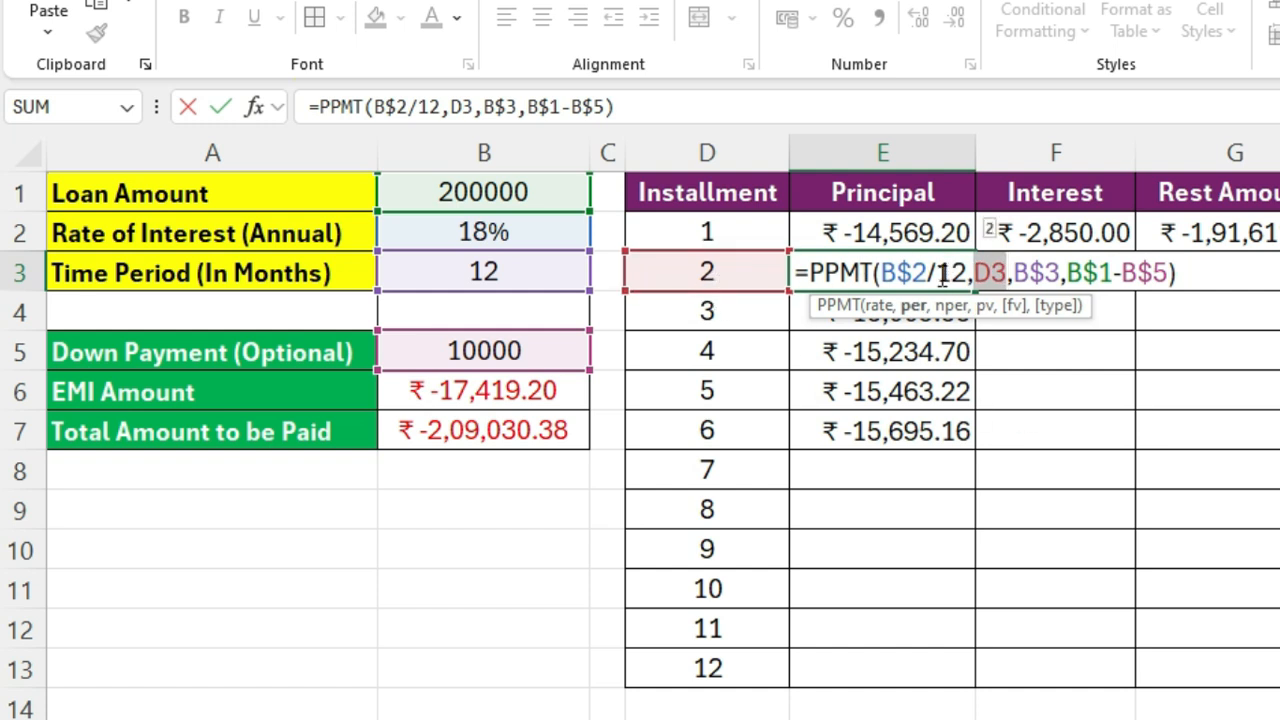
key("Return")
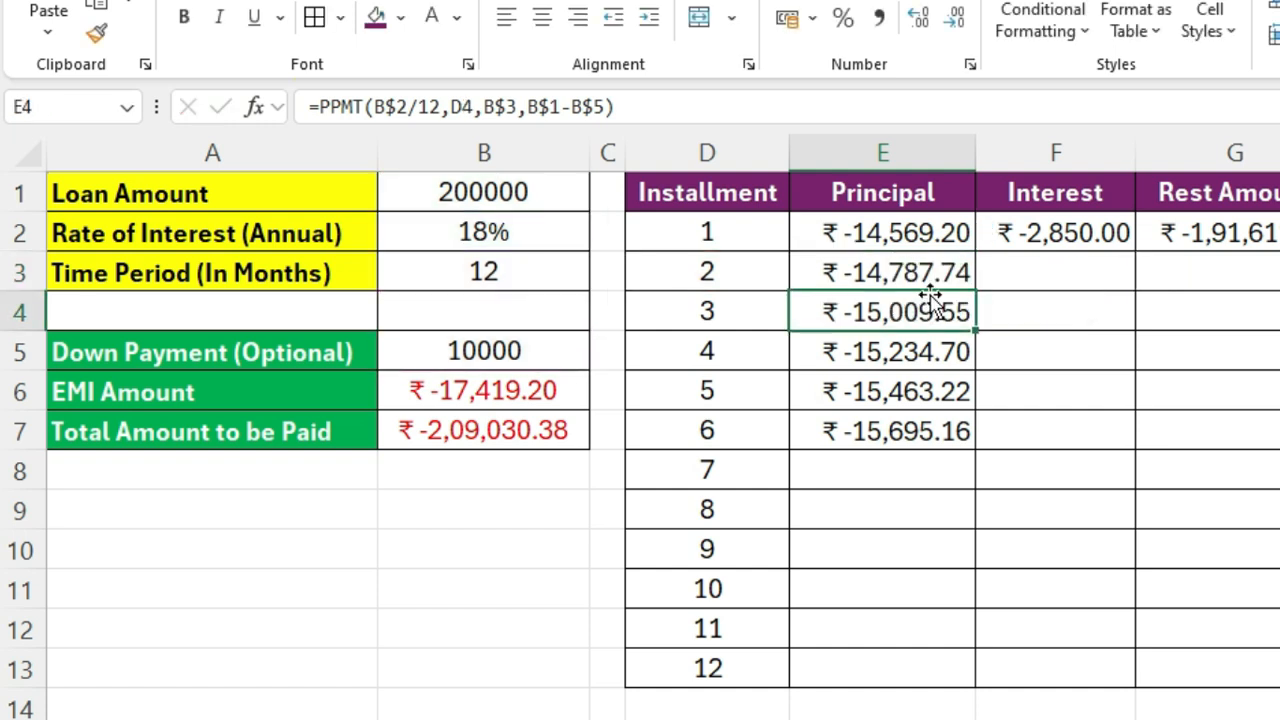
Lock the rows in F2's IPMT formula as B$2, B$3 and B$1-B$5, leaving D2 relative.
left_click(1057, 248)
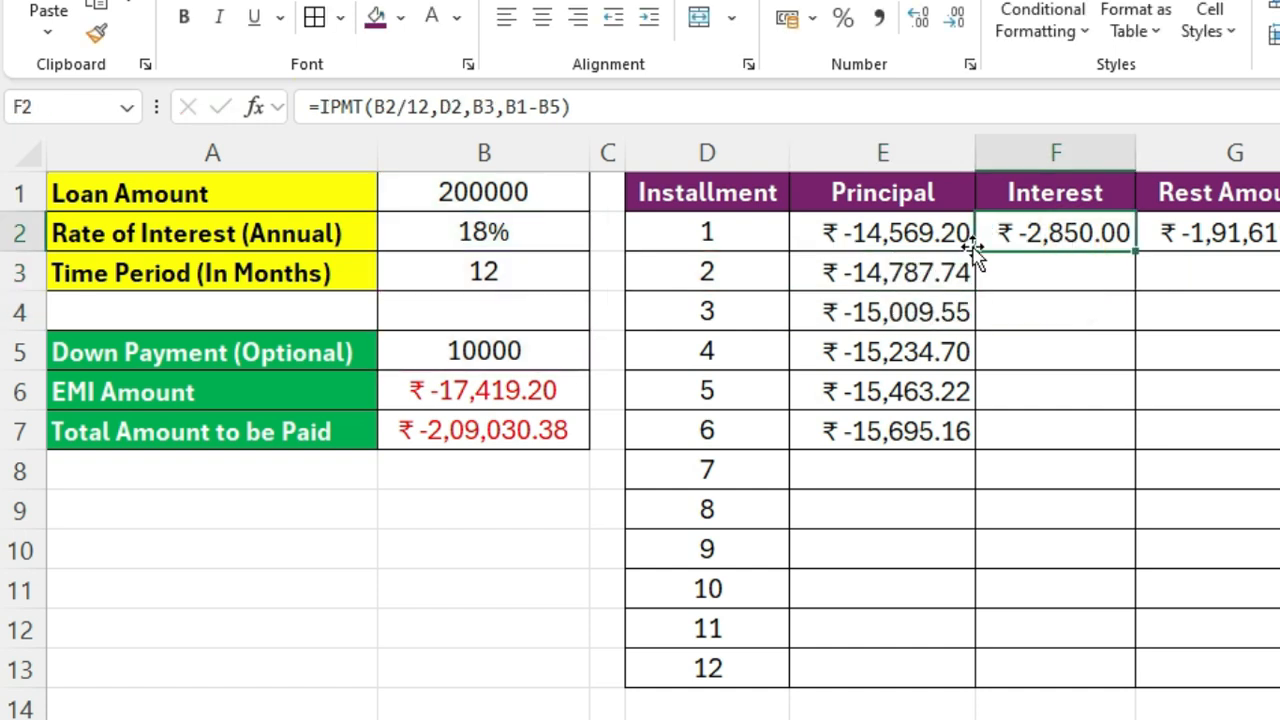
double_click(1048, 228)
left_click(1076, 232)
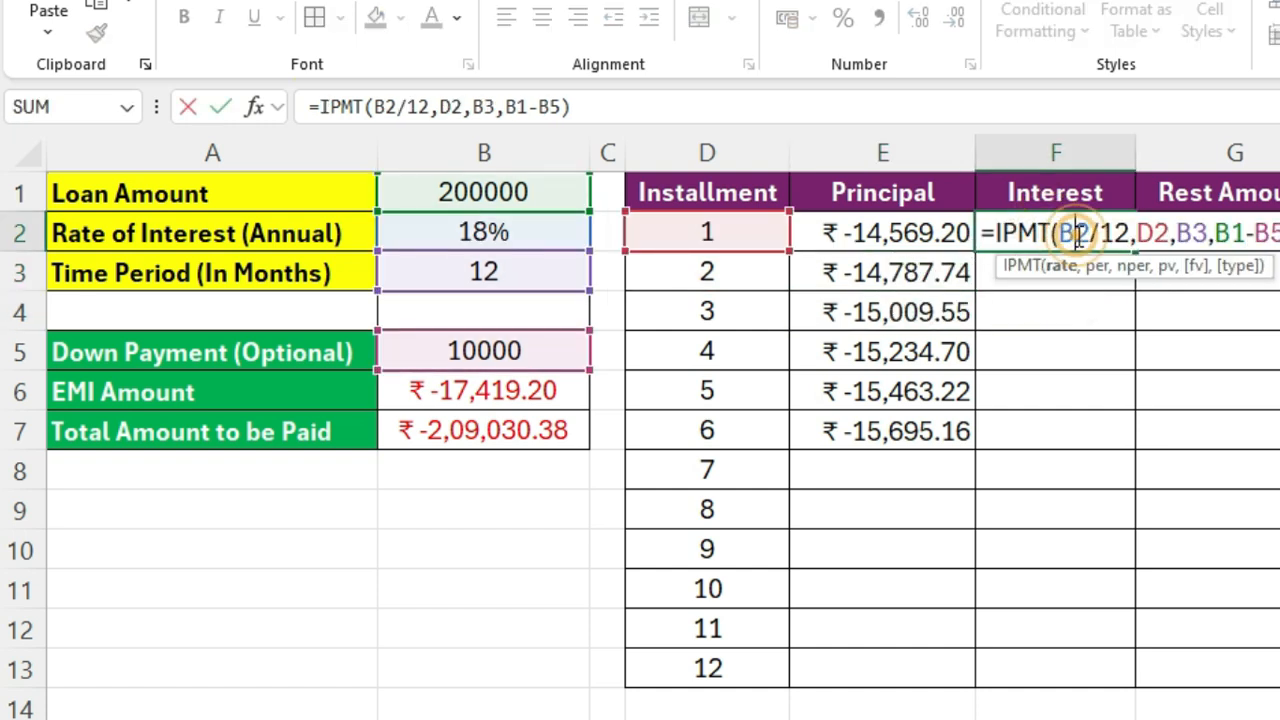
type("$")
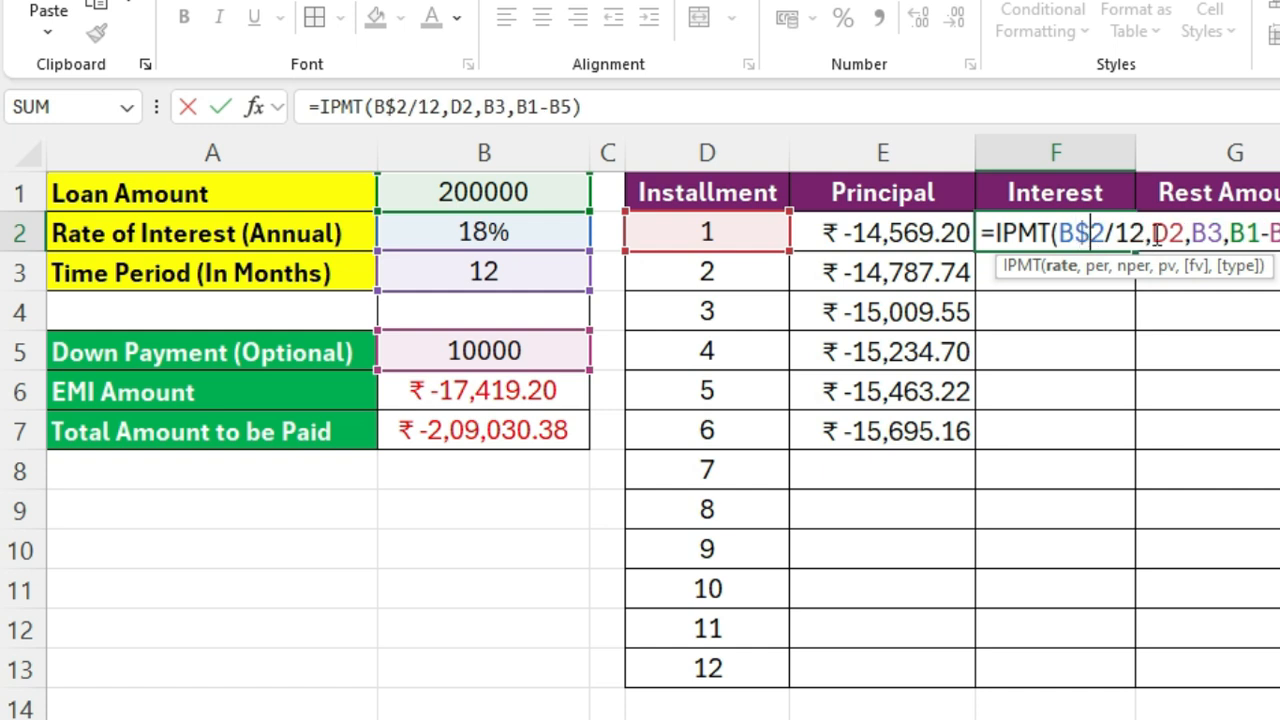
left_click(1210, 232)
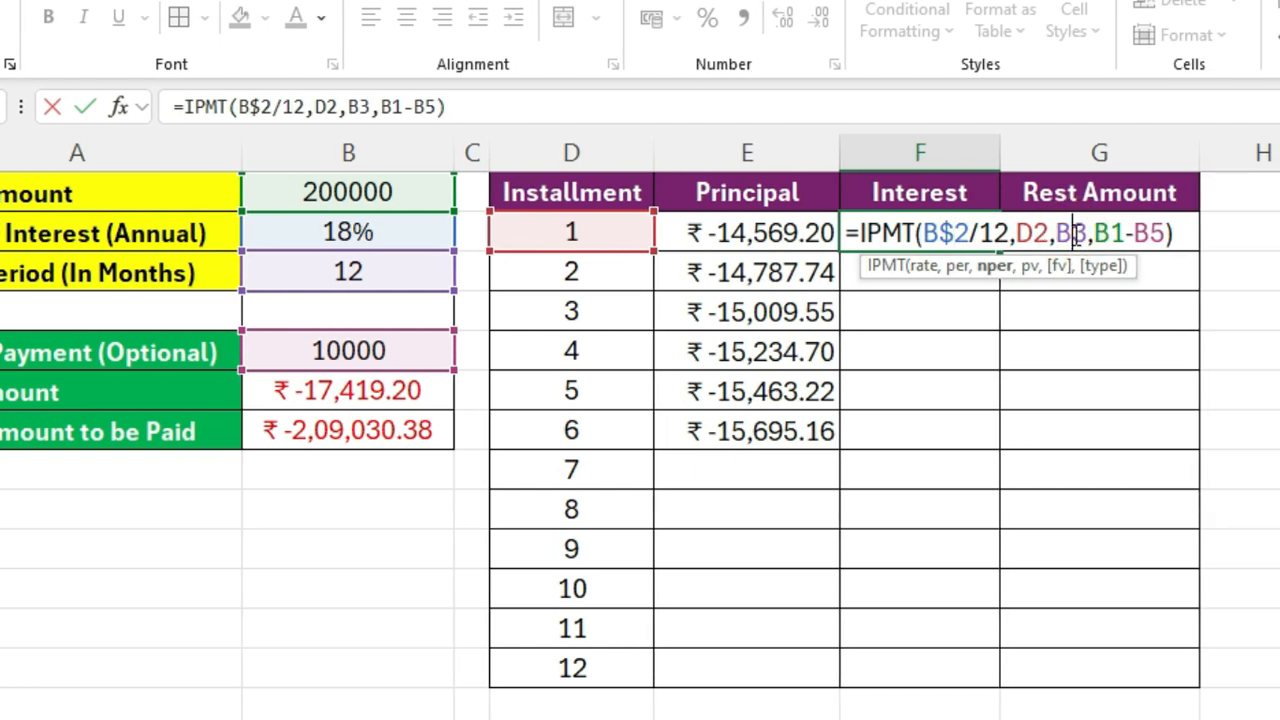
type("$")
left_click(1118, 236)
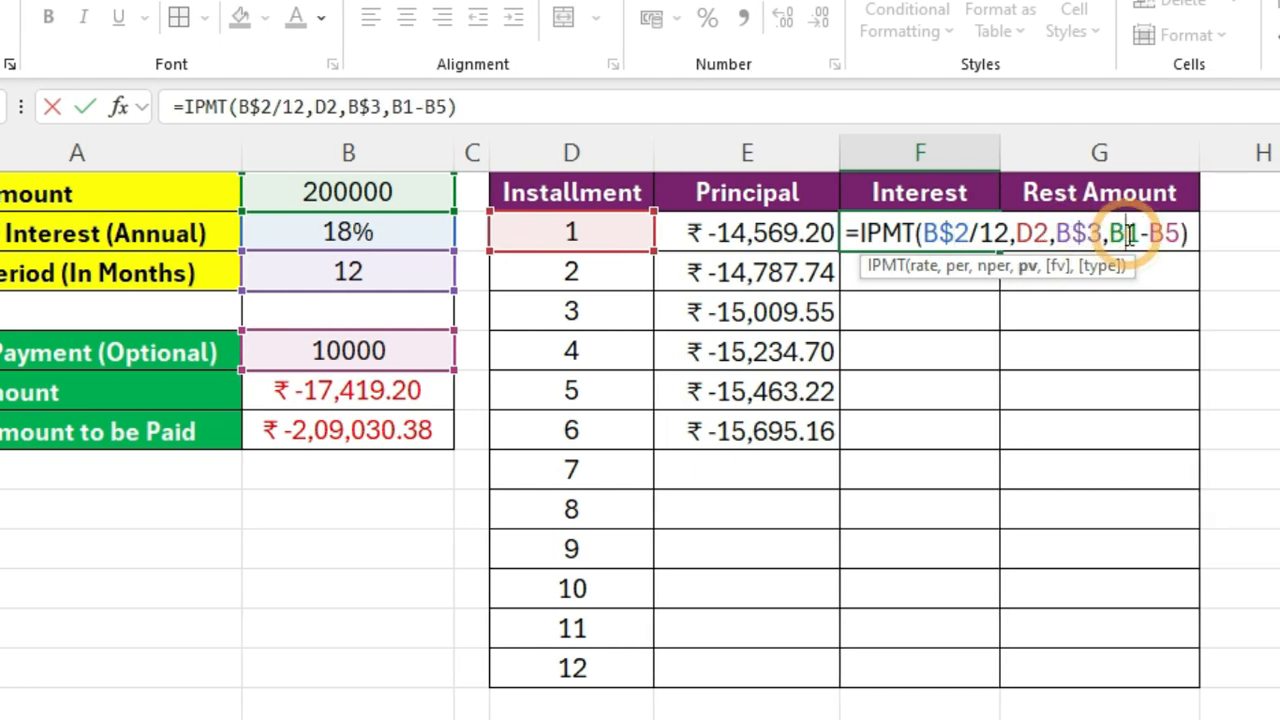
type("$")
left_click(1170, 232)
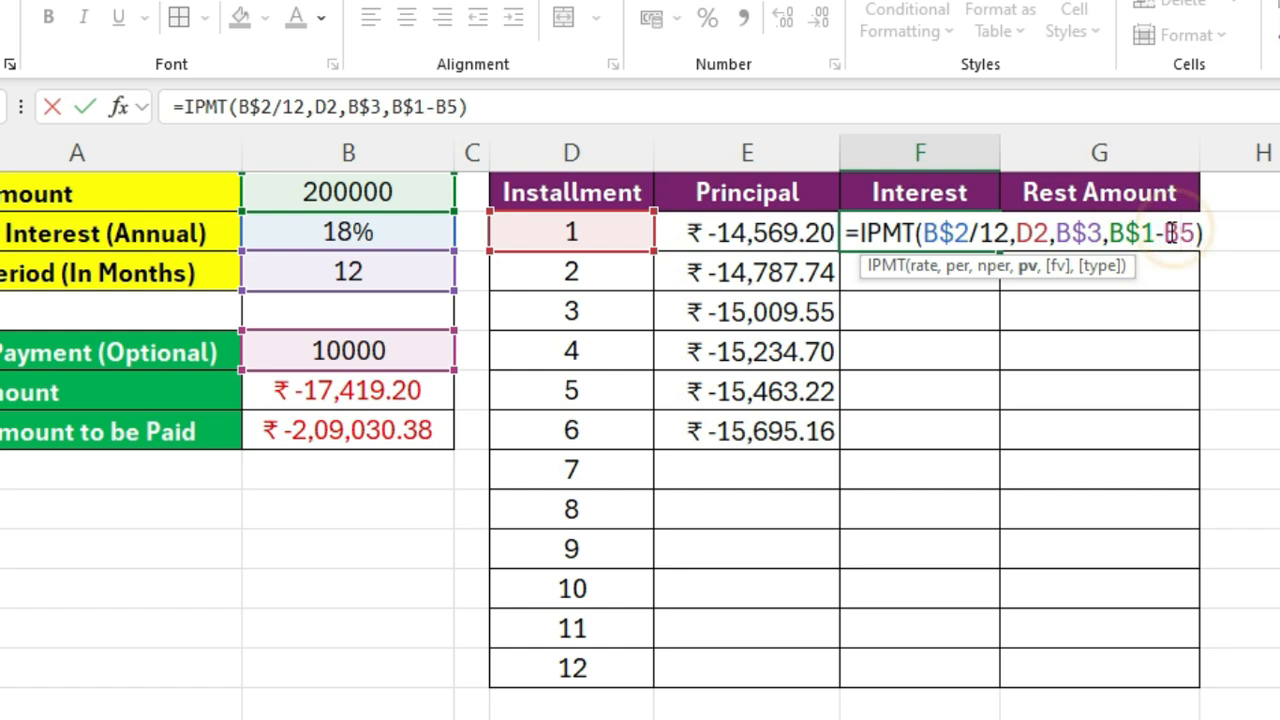
type("$")
key("Return")
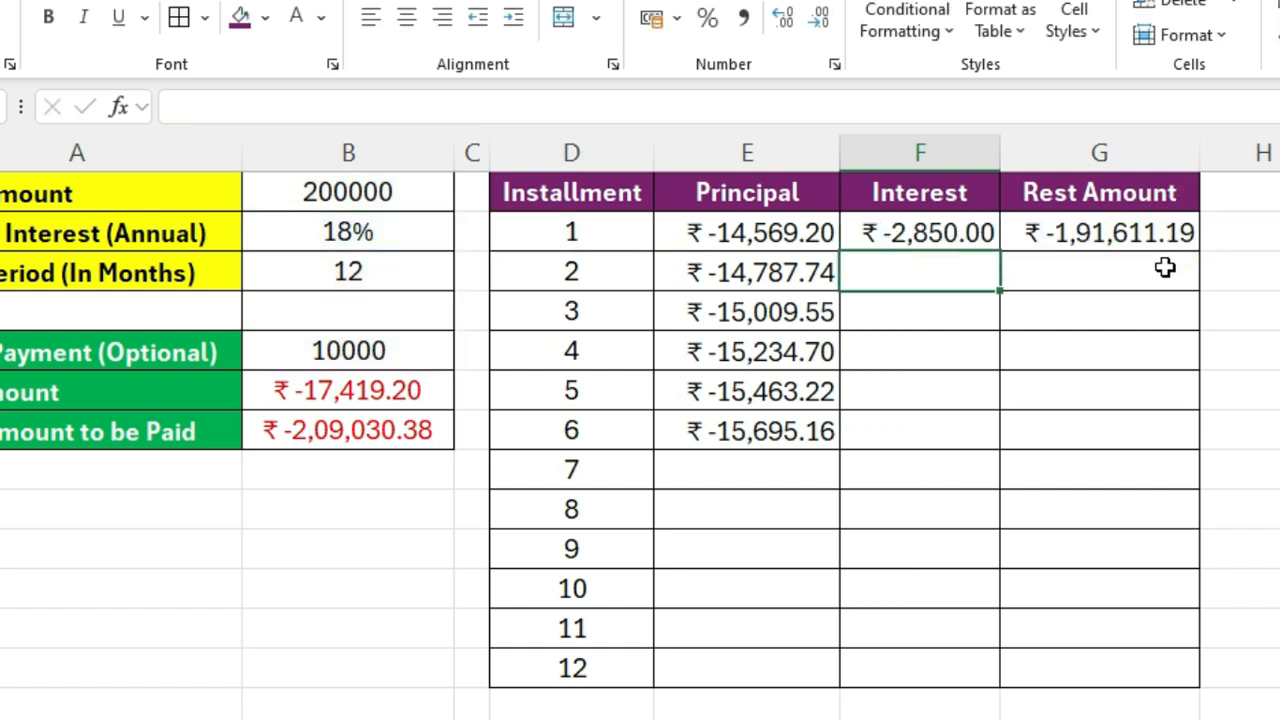
Fill the interest formula from F2 down to F13 and extend the principal formula from E7 down to E13.
left_click(974, 234)
mouse_move(1001, 251)
left_mouse_down()
mouse_move(943, 503)
mouse_move(940, 668)
left_mouse_up()
left_click(814, 434)
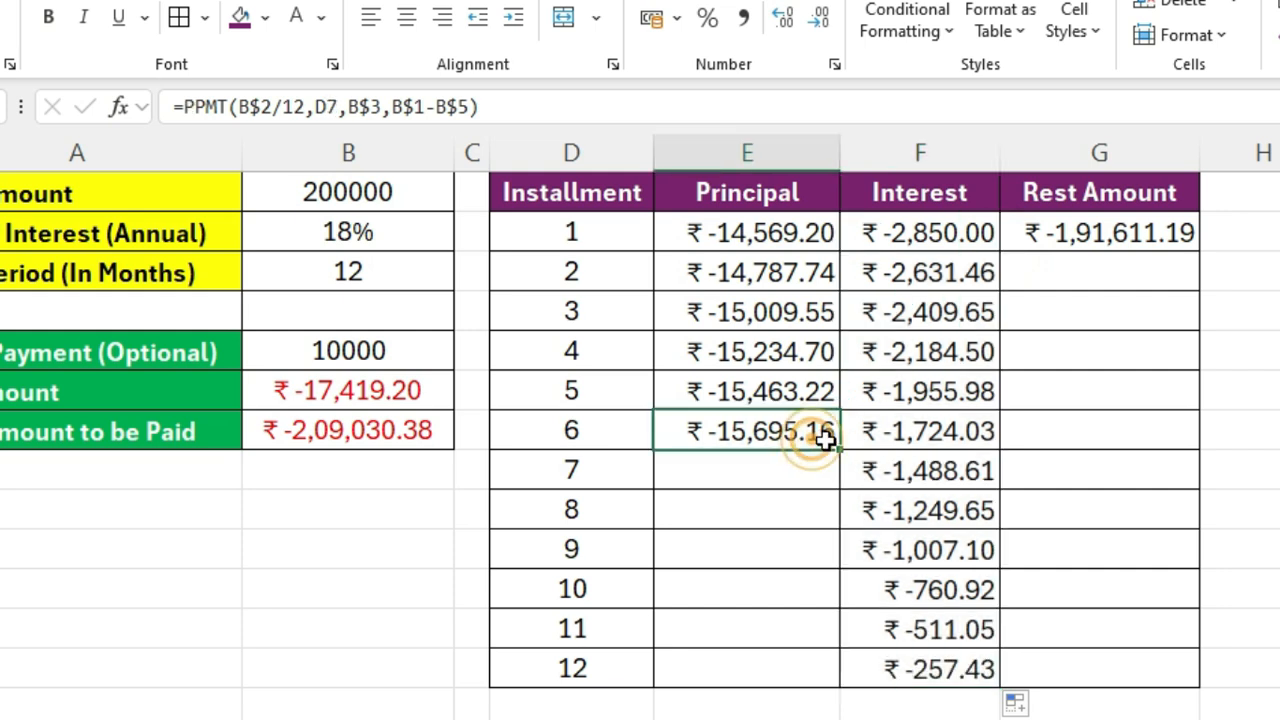
left_click_drag(839, 450, 803, 684)
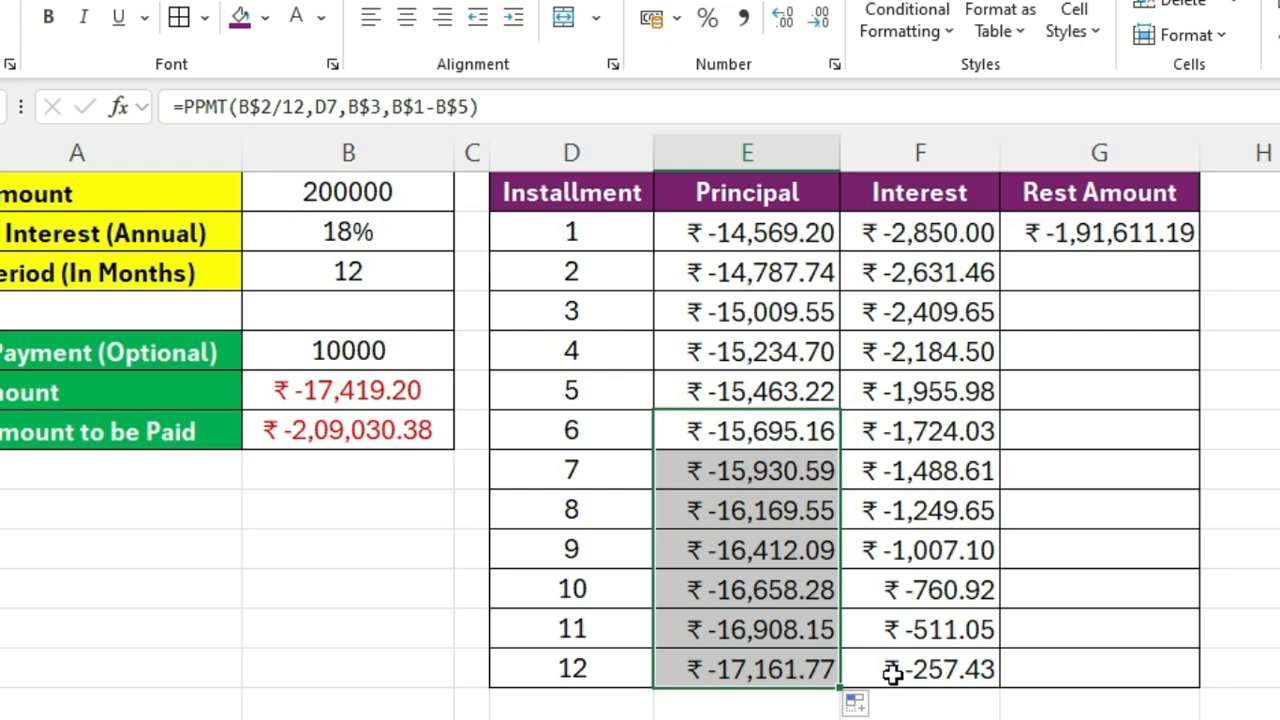
Check the rest amount formula in G2, and enter =G2-E3-F3 in G3 for the second installment.
left_click(1063, 234)
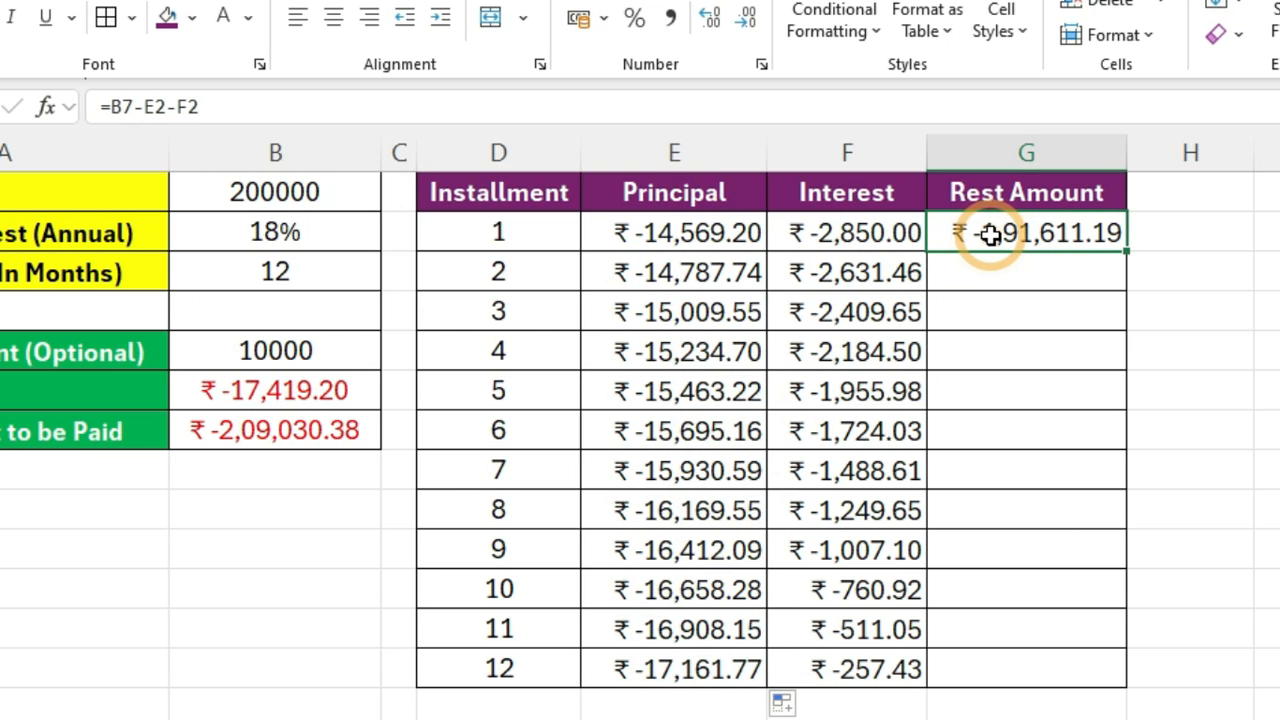
double_click(990, 234)
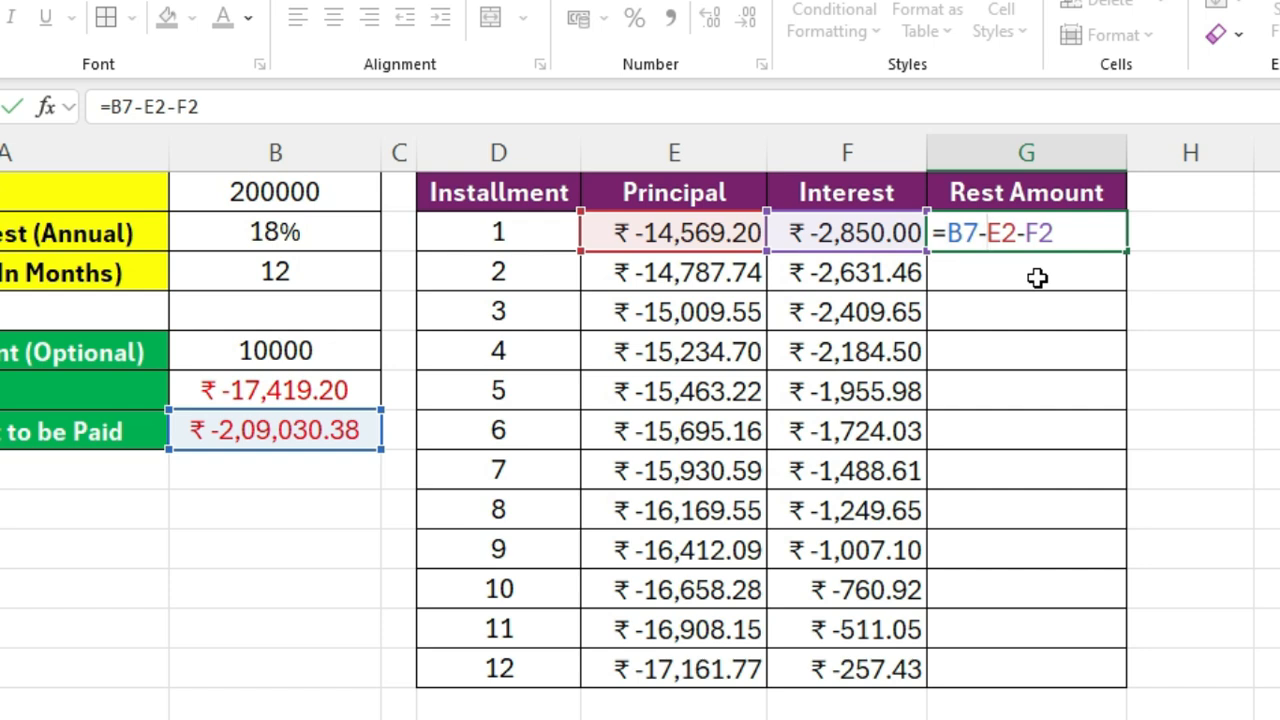
key("Return")
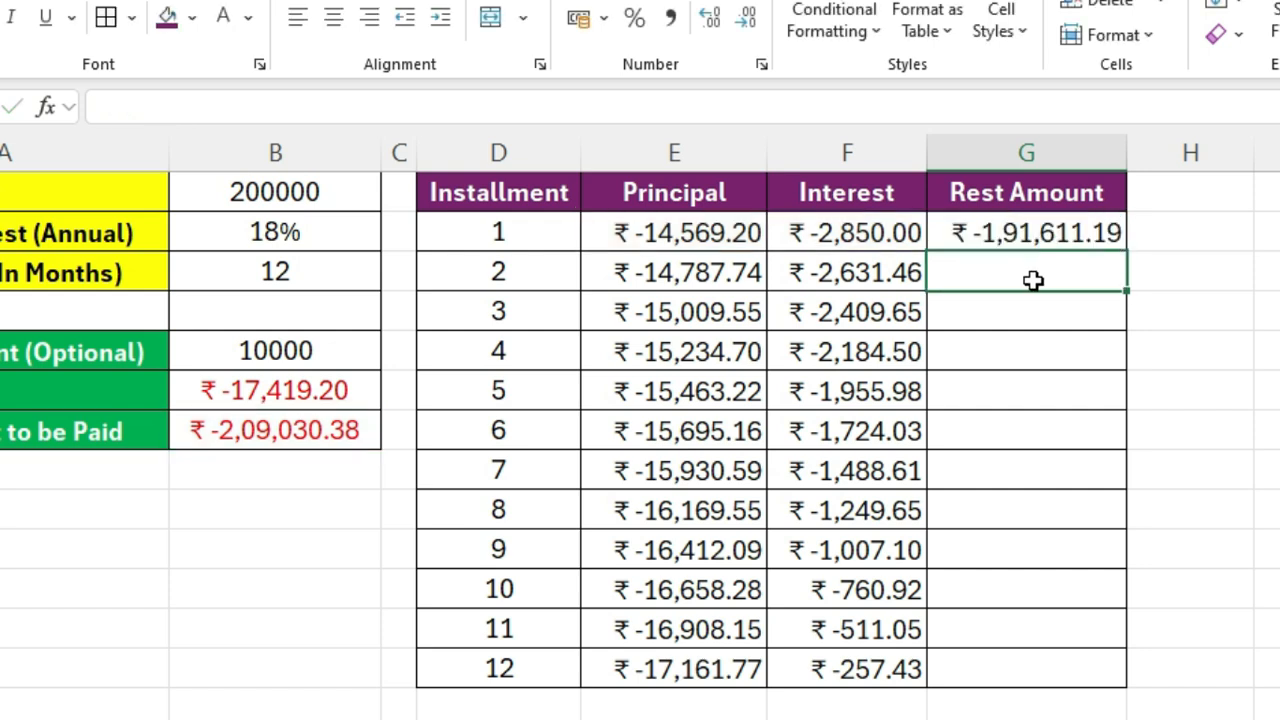
type("=")
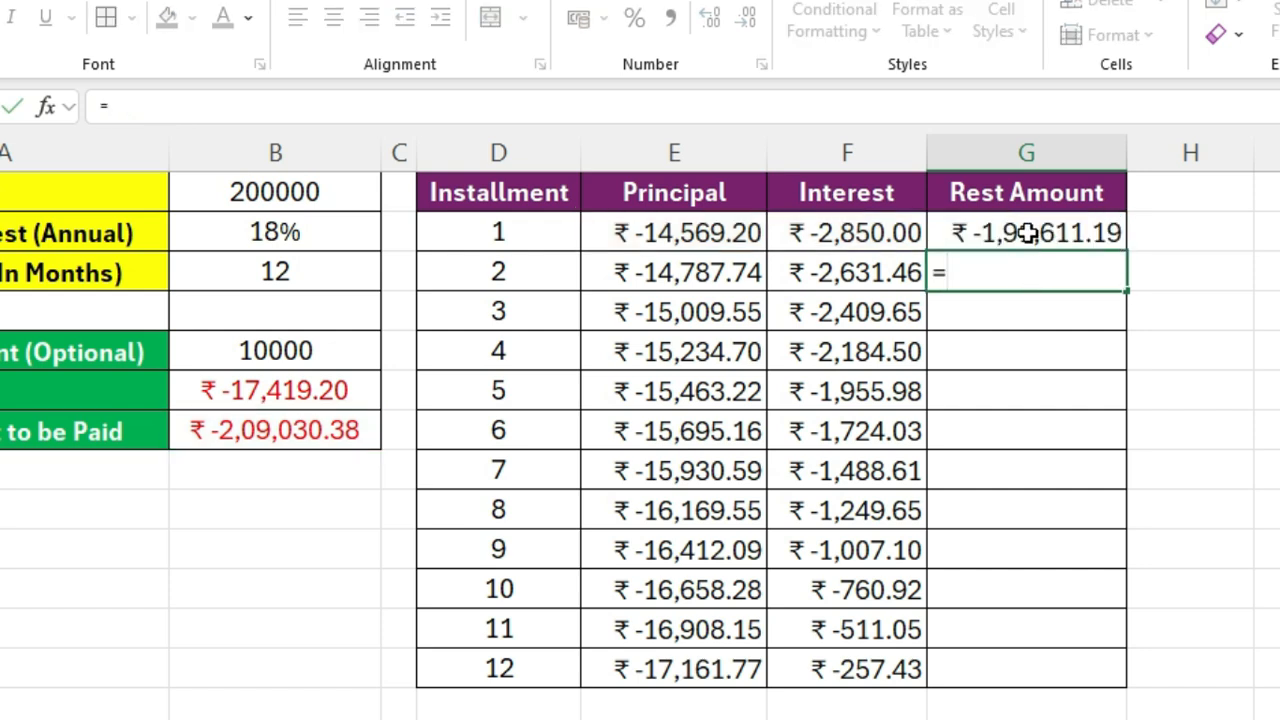
left_click(1030, 233)
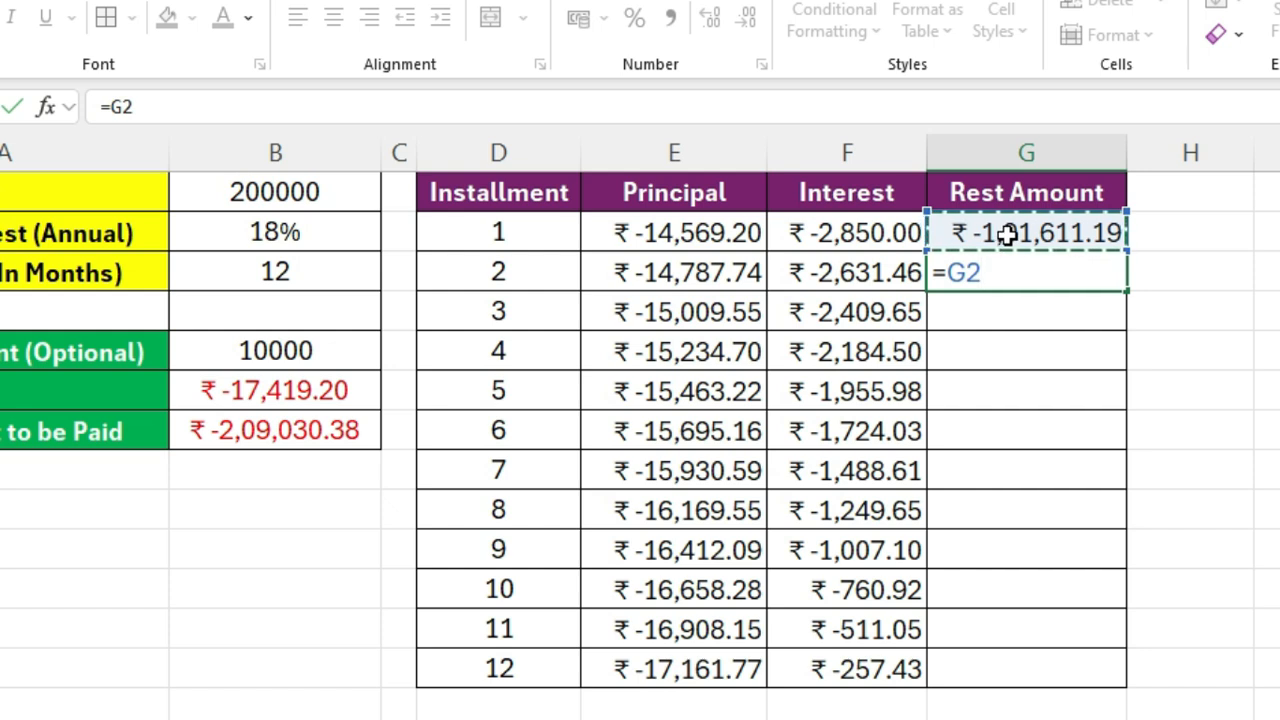
type("-")
left_click(703, 278)
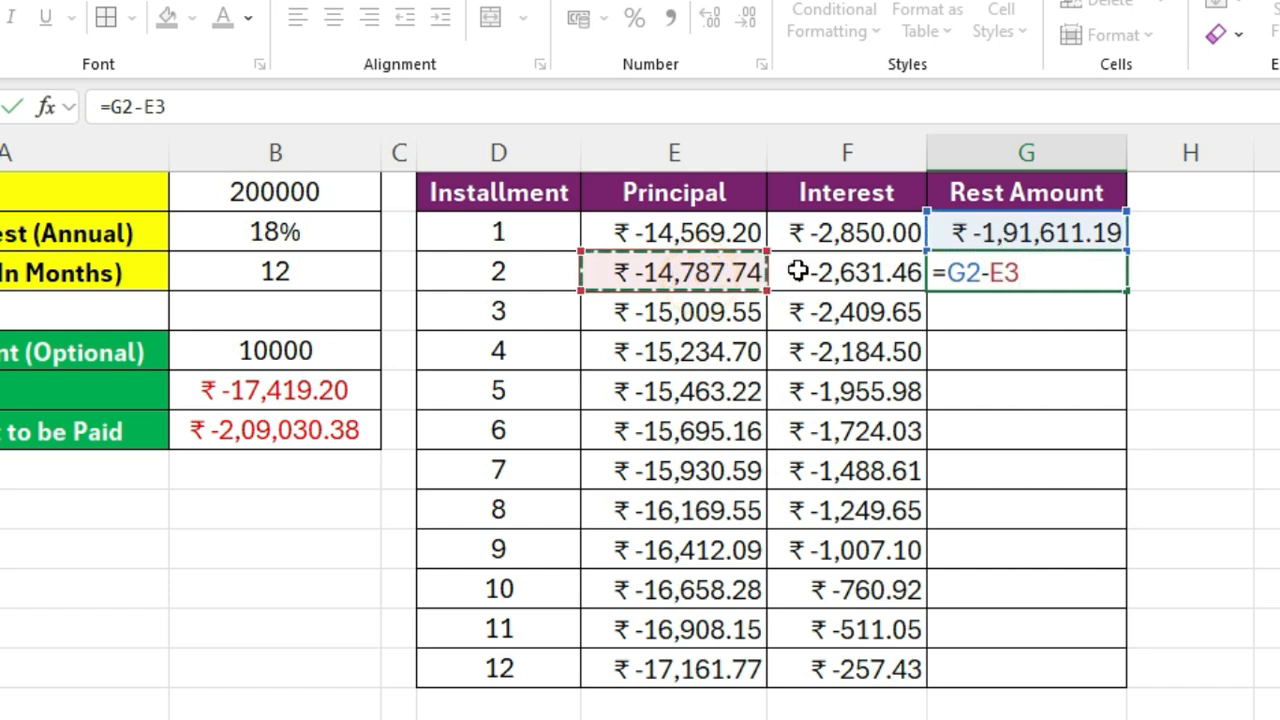
type("-")
left_click(848, 283)
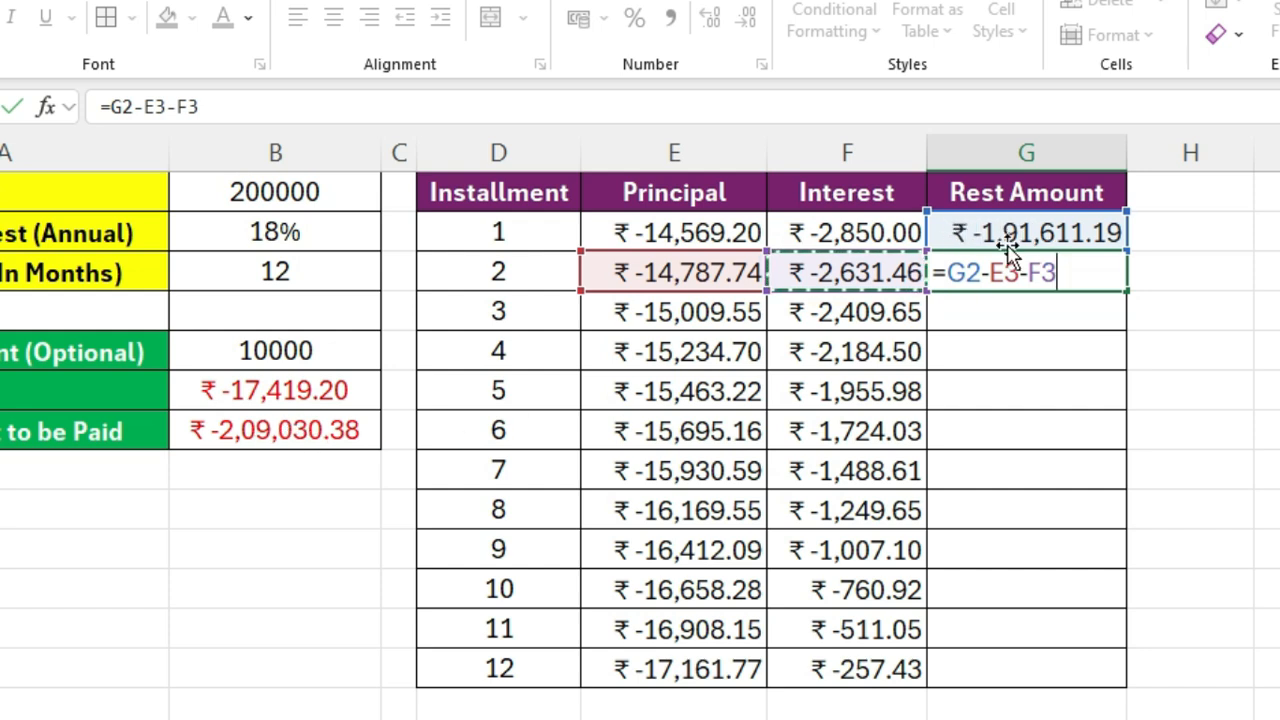
key("Return")
Fill the rest amount formula from G3 down to G13 and deselect the column.
left_click(1075, 273)
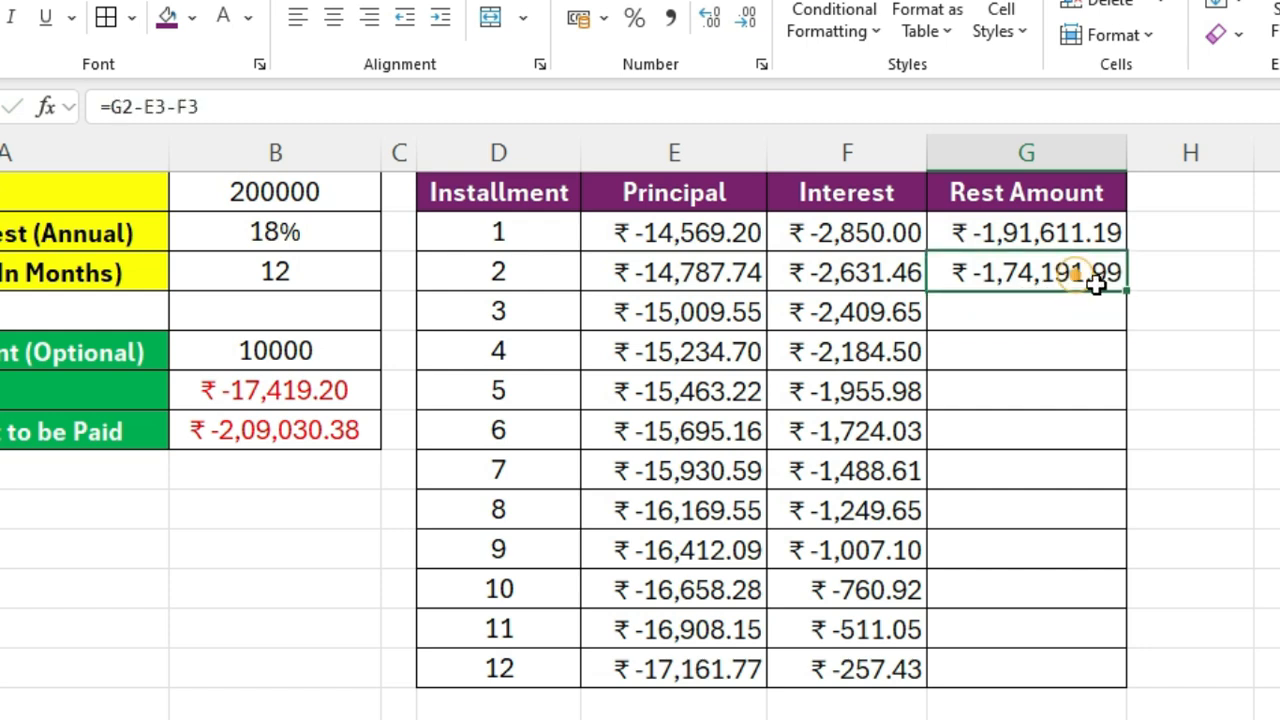
left_click_drag(1126, 290, 1097, 686)
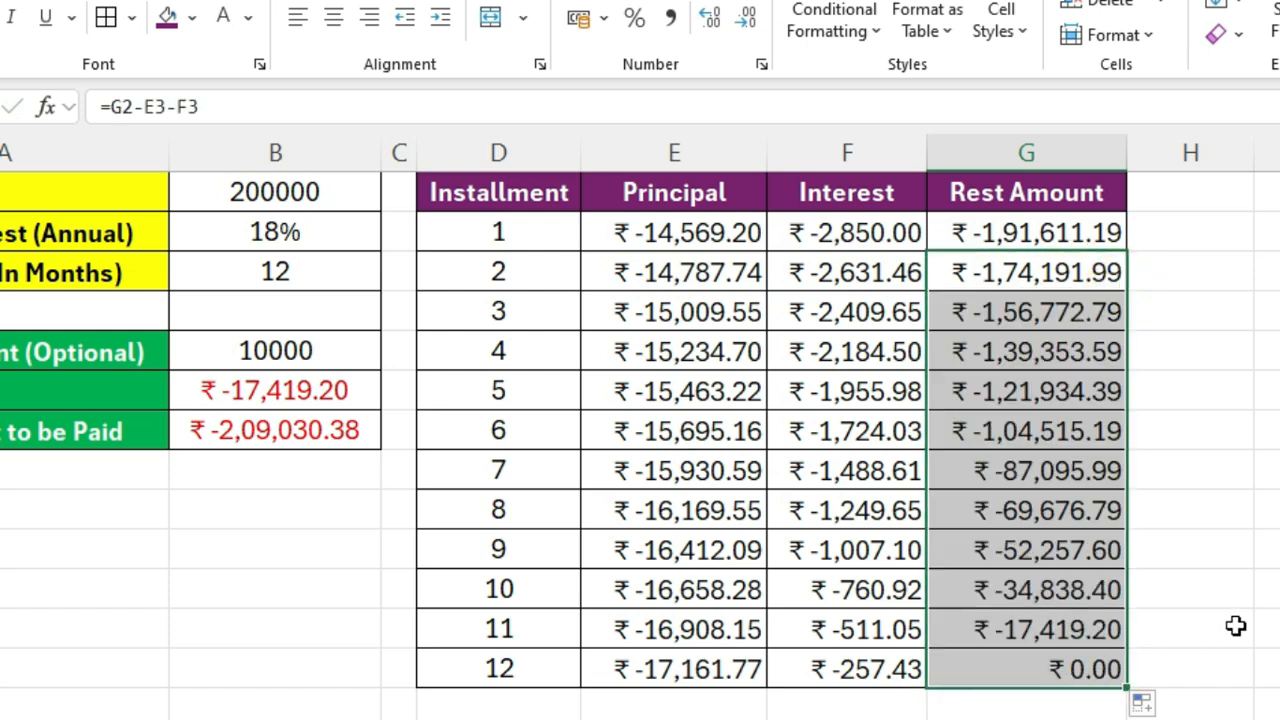
left_click(1274, 603)
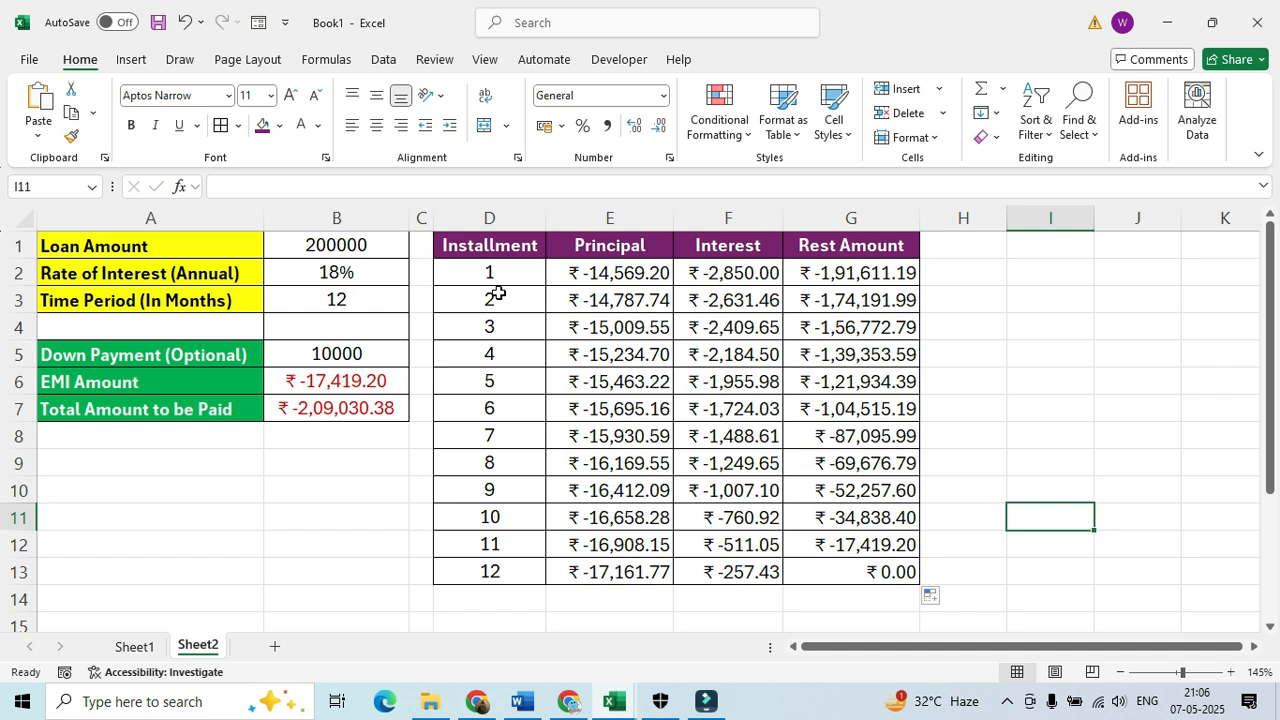
Format the schedule amounts in E2:G13 as currency with negative numbers in the red ₹ -1,234.10 style.
left_click_drag(590, 273, 877, 567)
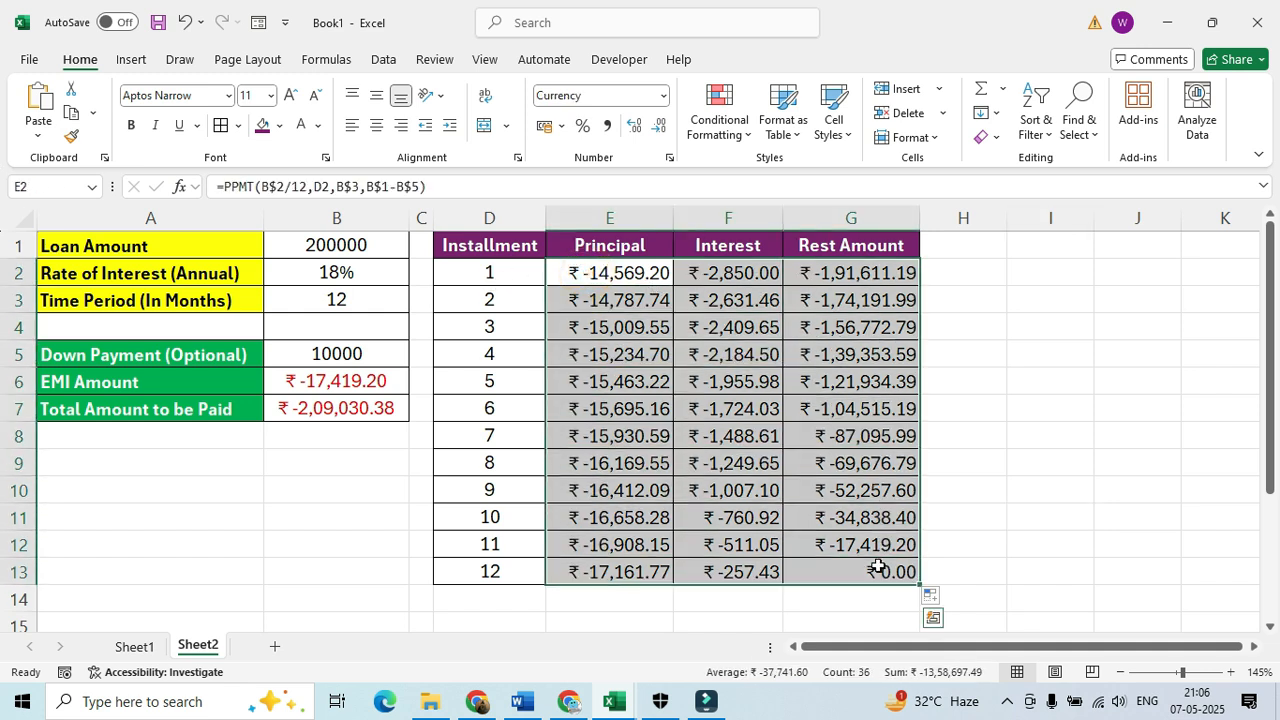
left_click(669, 159)
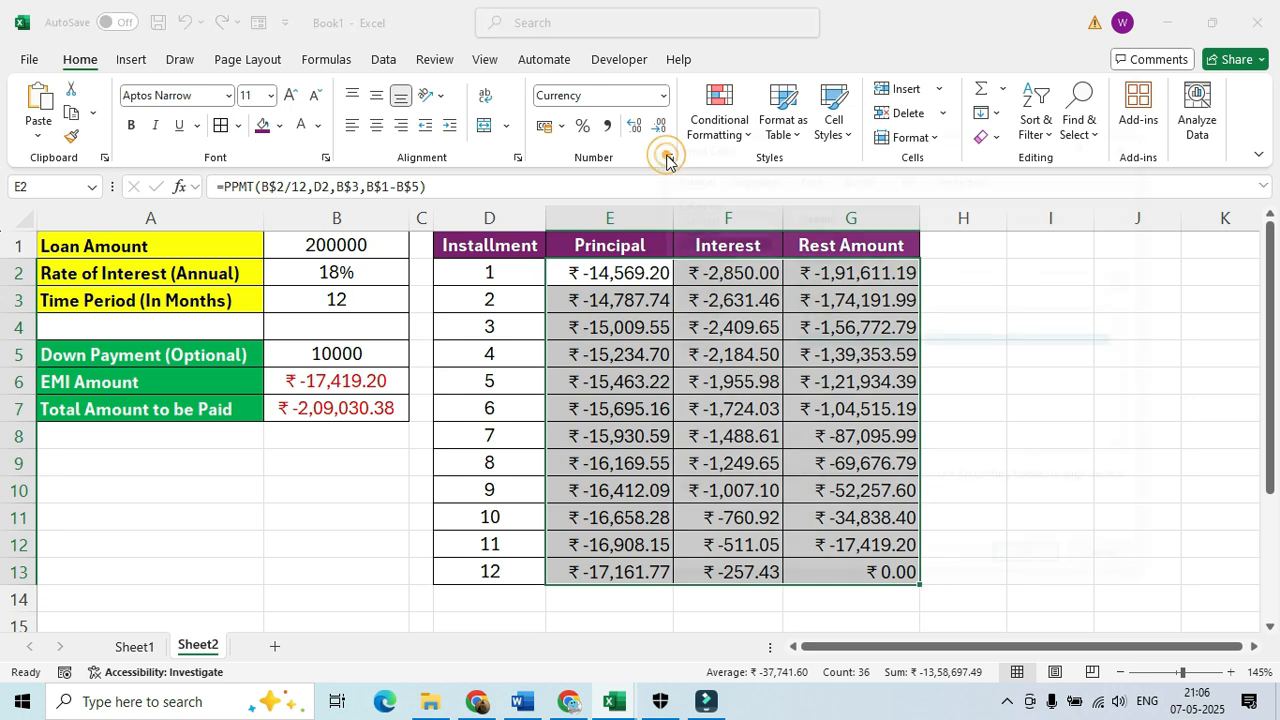
left_click(817, 352)
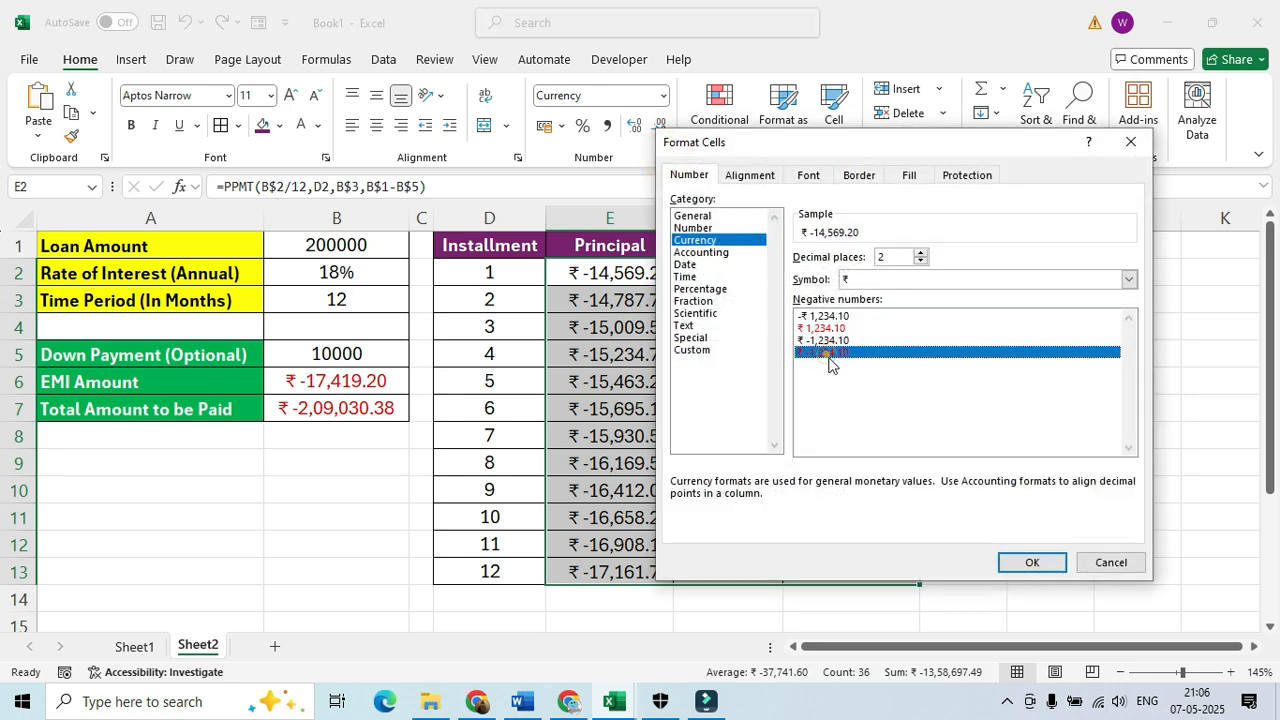
left_click(1034, 562)
left_click(760, 356)
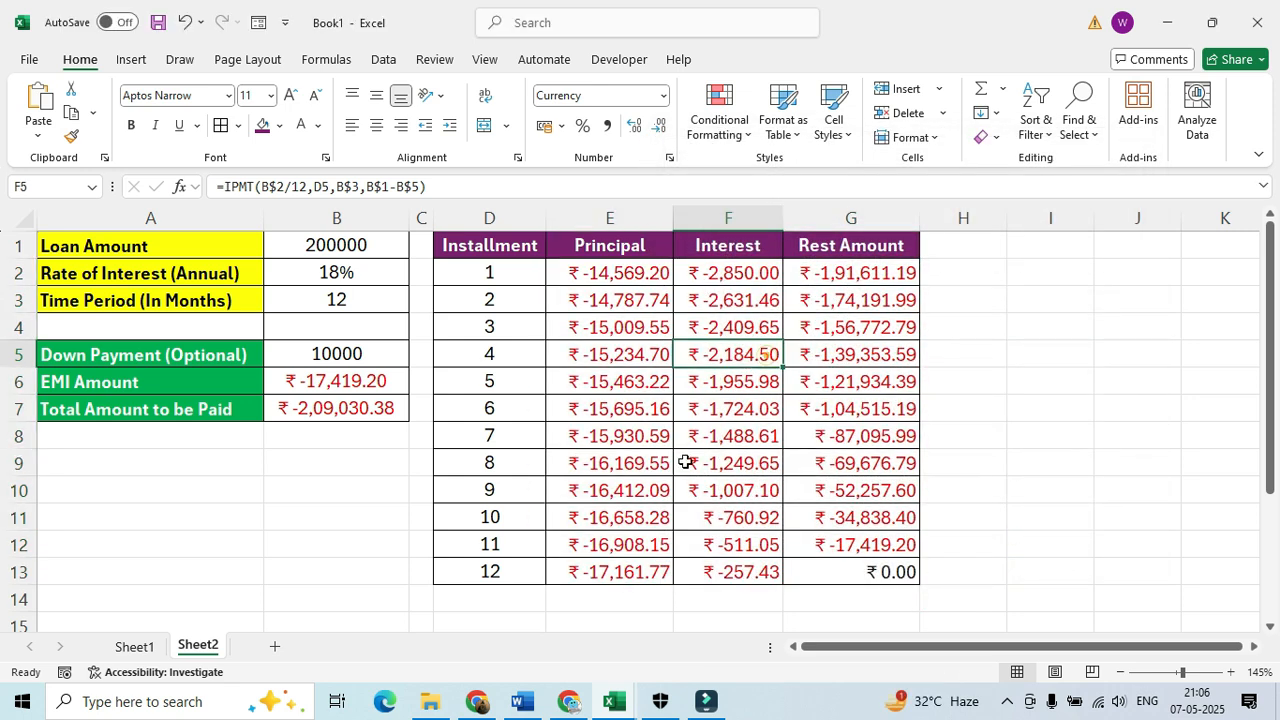
Set the negative numbers in E2:G13 back to the black ₹ -1,234.10 currency style.
left_click_drag(600, 274, 855, 568)
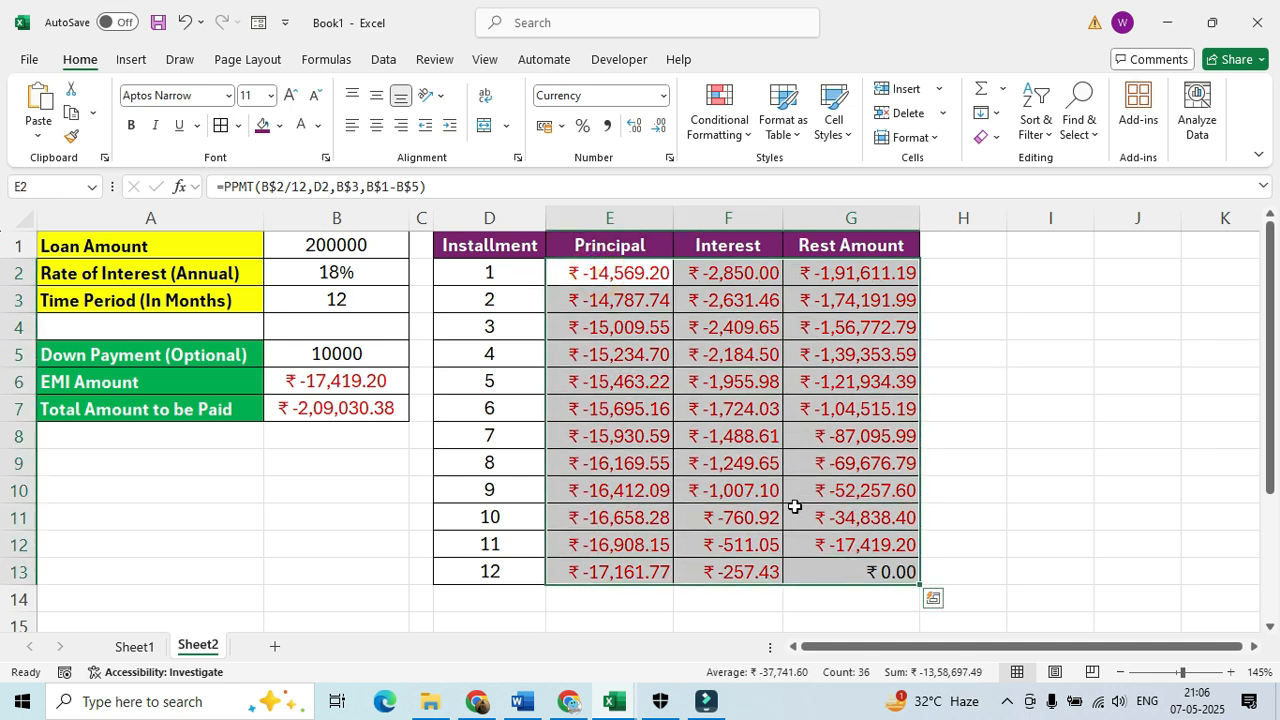
left_click(669, 160)
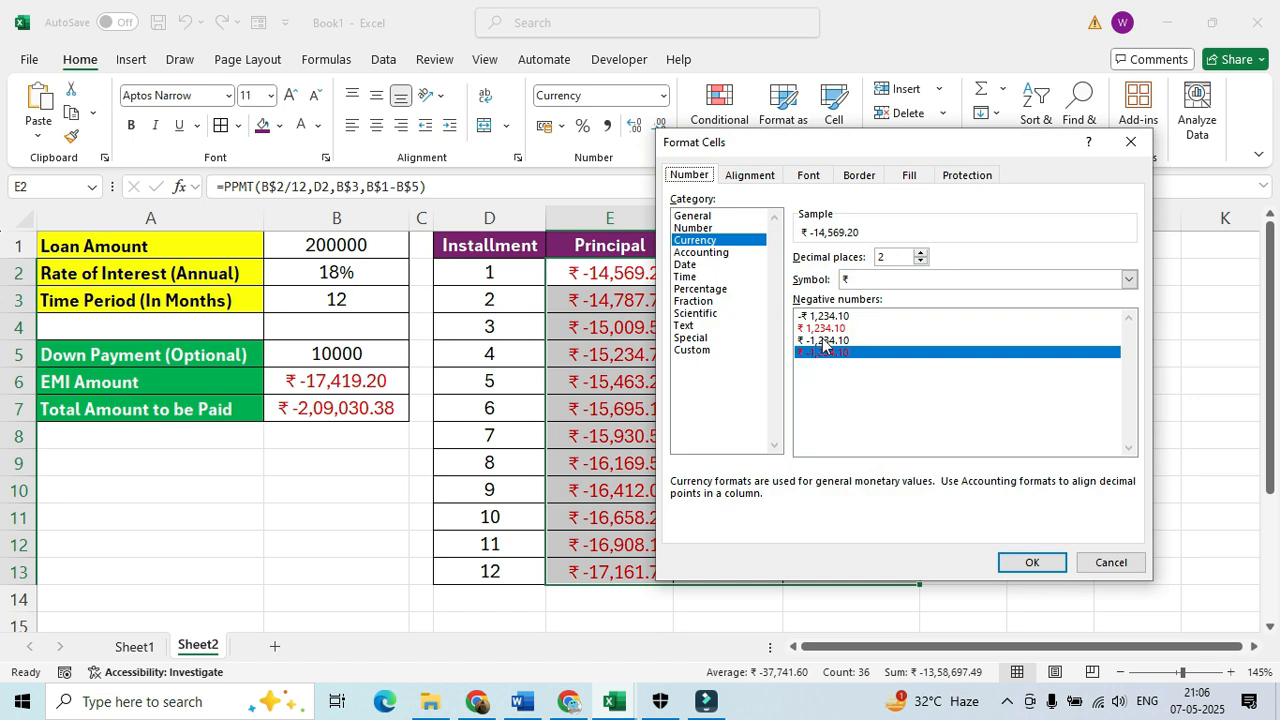
left_click(823, 340)
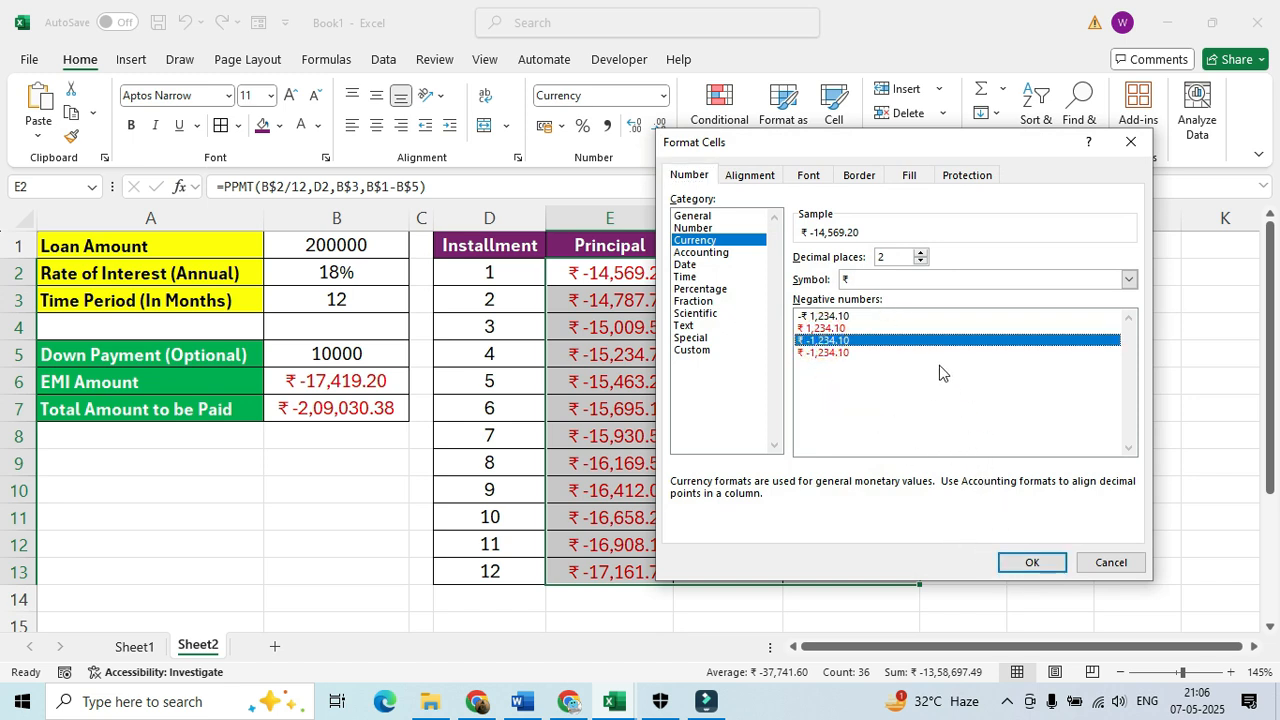
left_click(1030, 562)
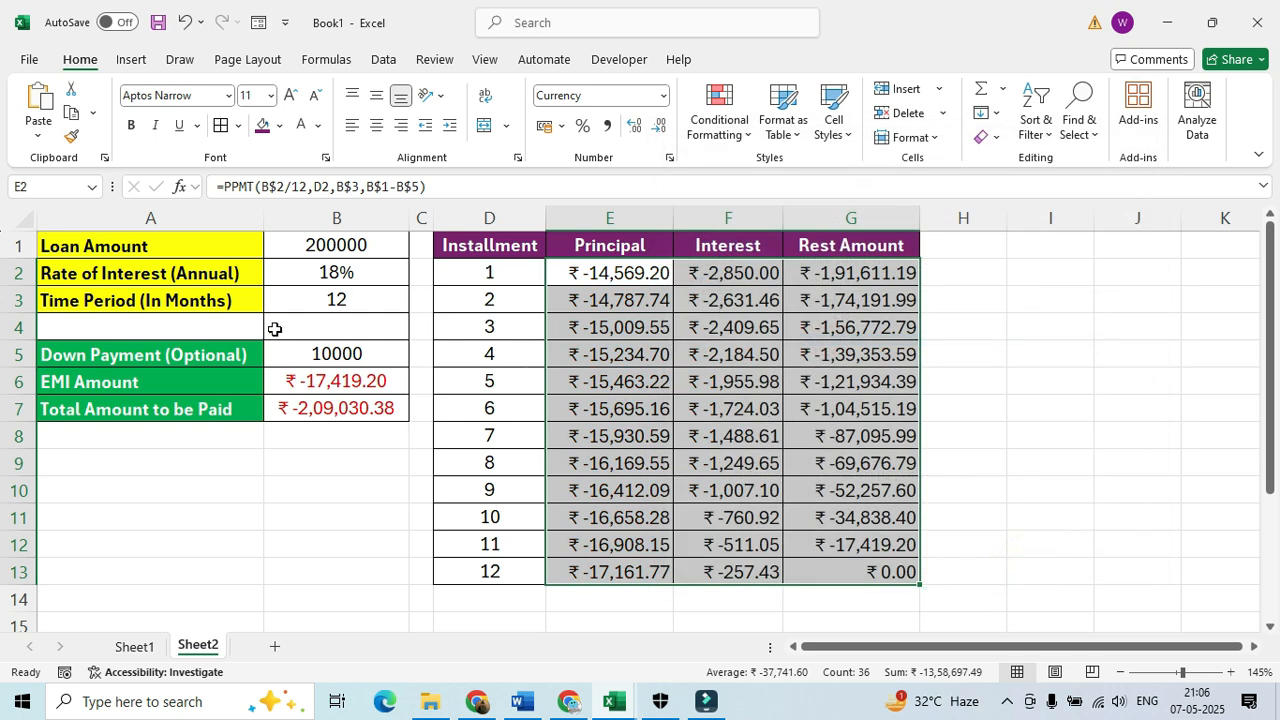
Format the loan amount in B1 as Accounting with two decimals and the ₹ symbol.
left_click(299, 249)
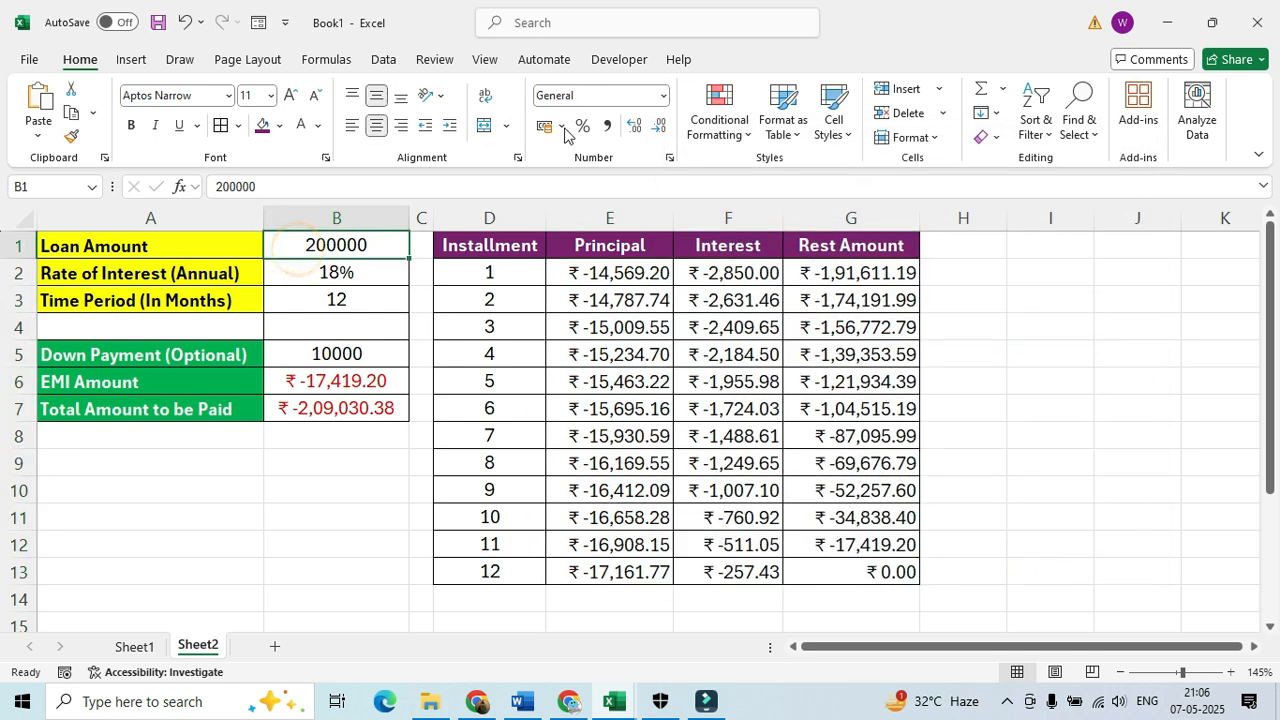
left_click(669, 157)
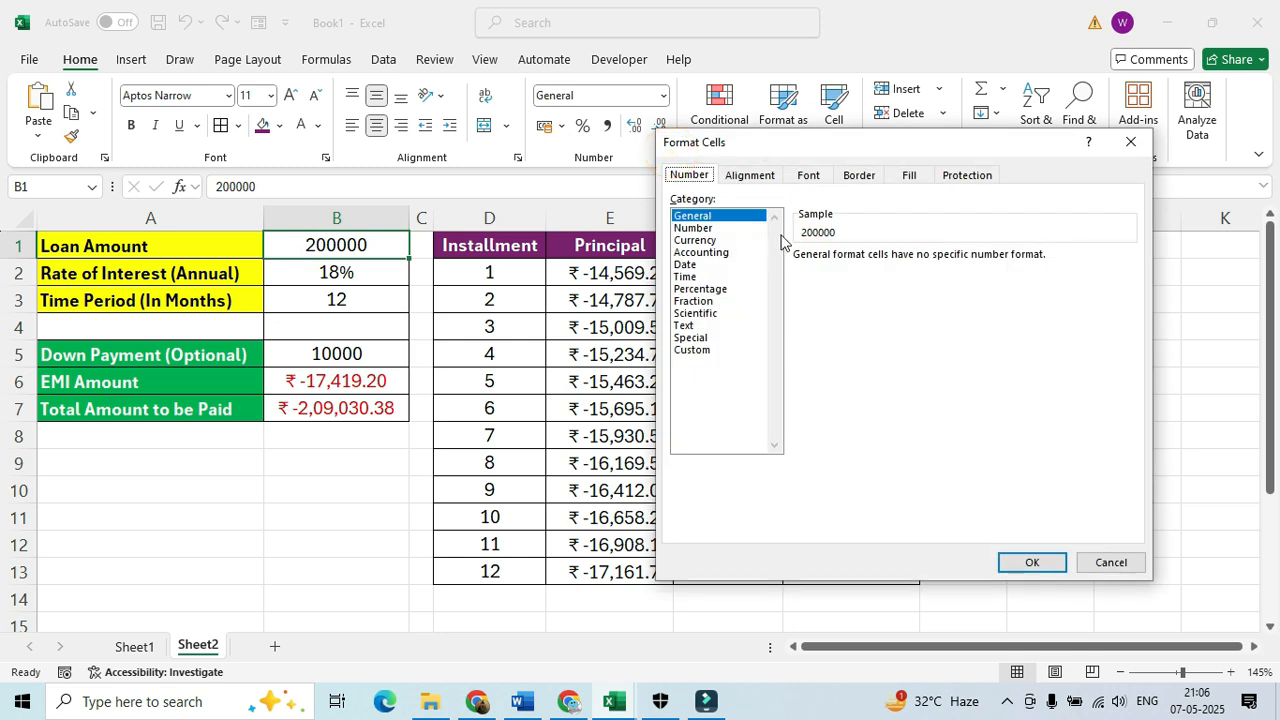
left_click(694, 240)
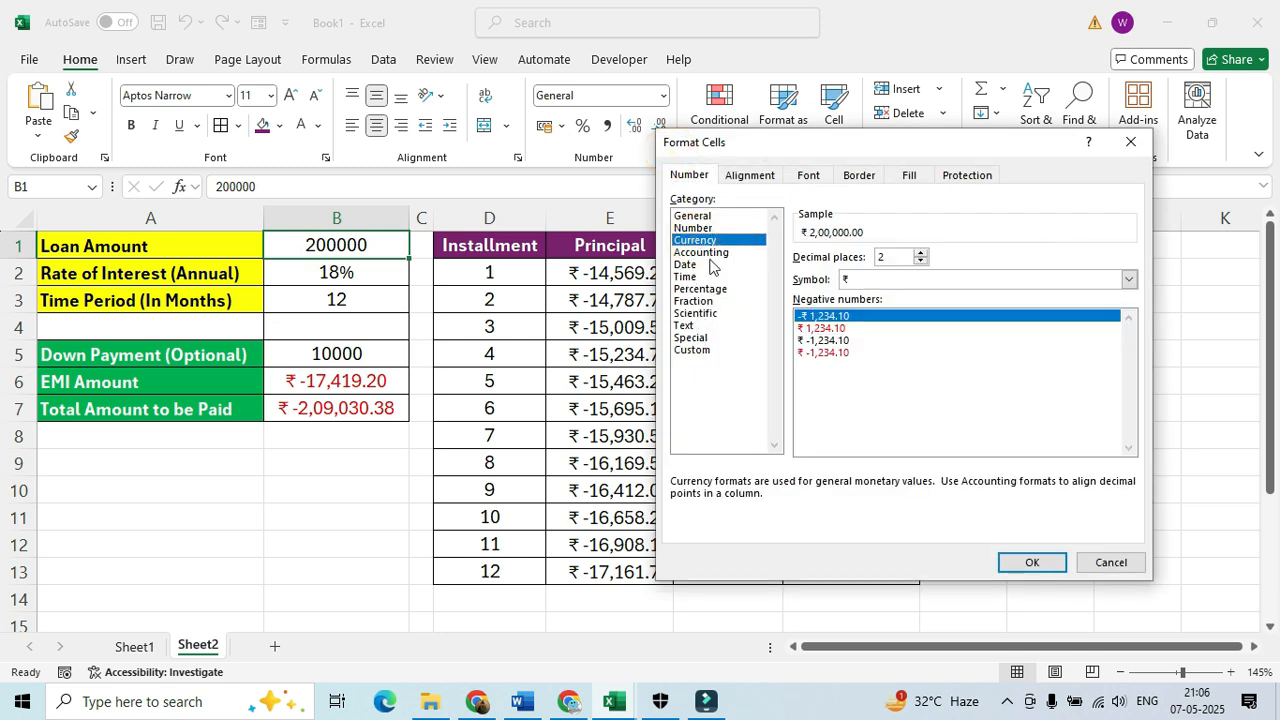
left_click(703, 252)
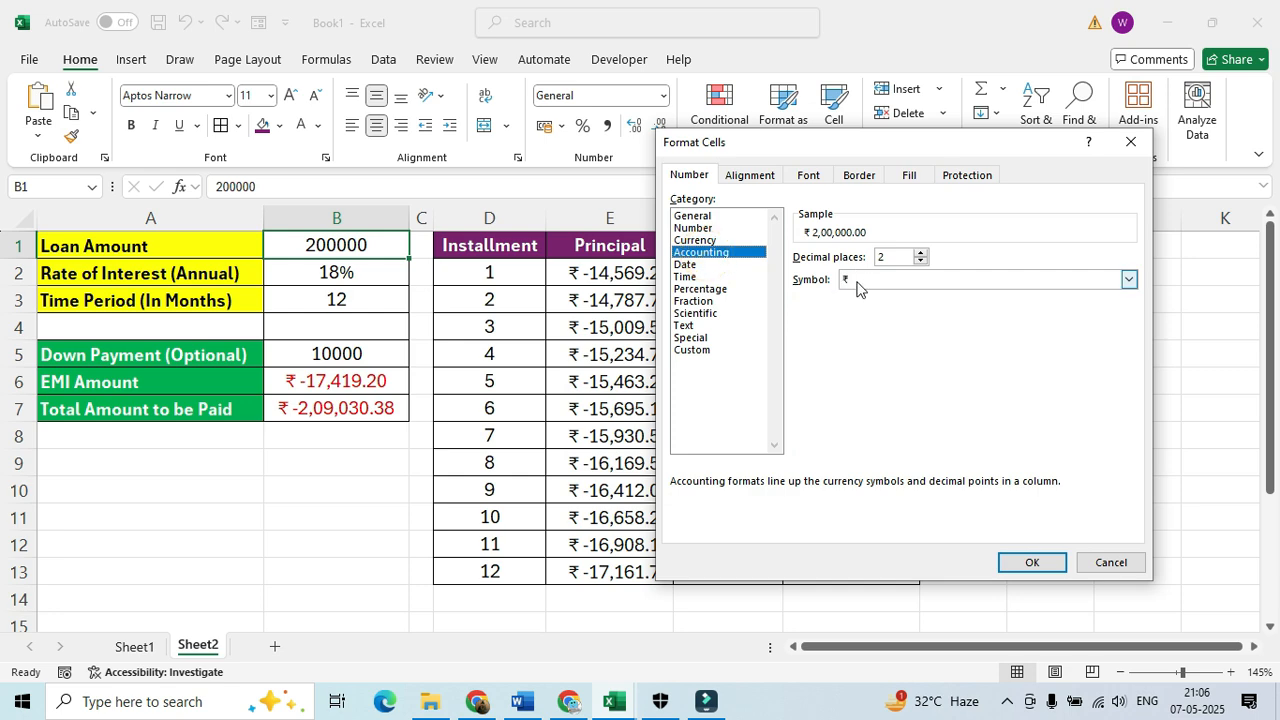
left_click(1018, 562)
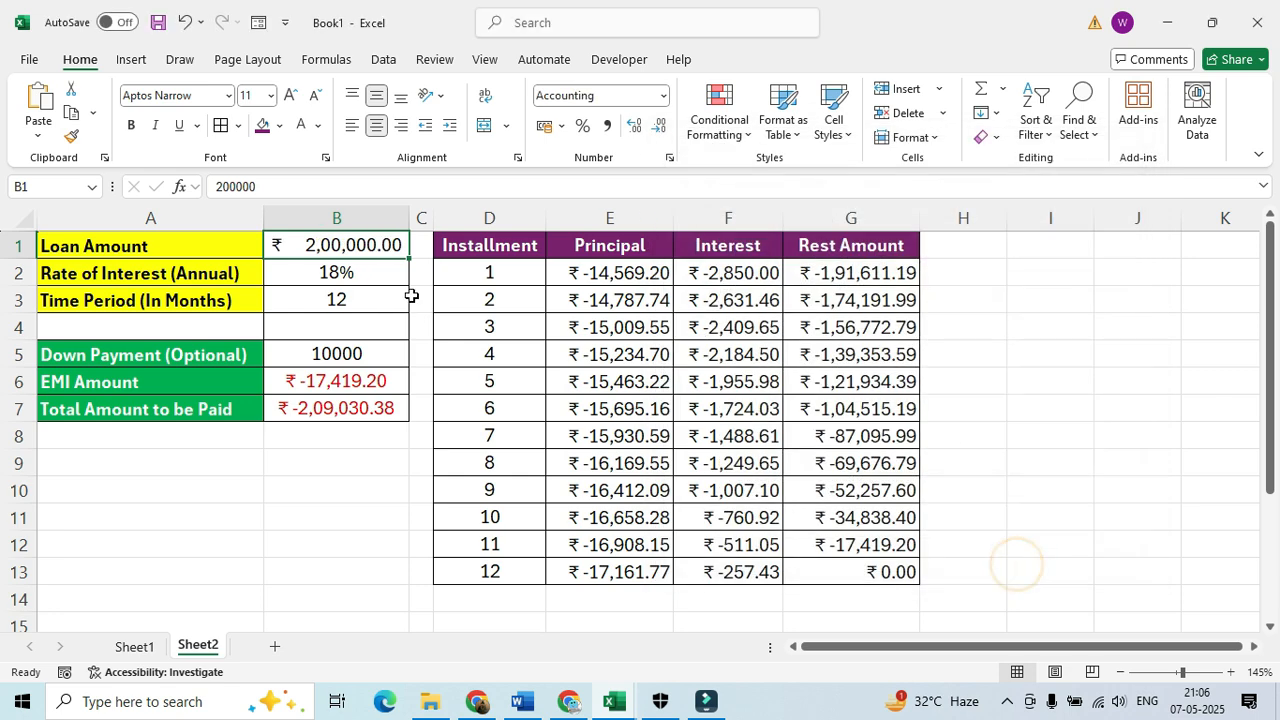
Change the number format of the loan amount in B1 to Currency with the ₹ symbol.
left_click(669, 158)
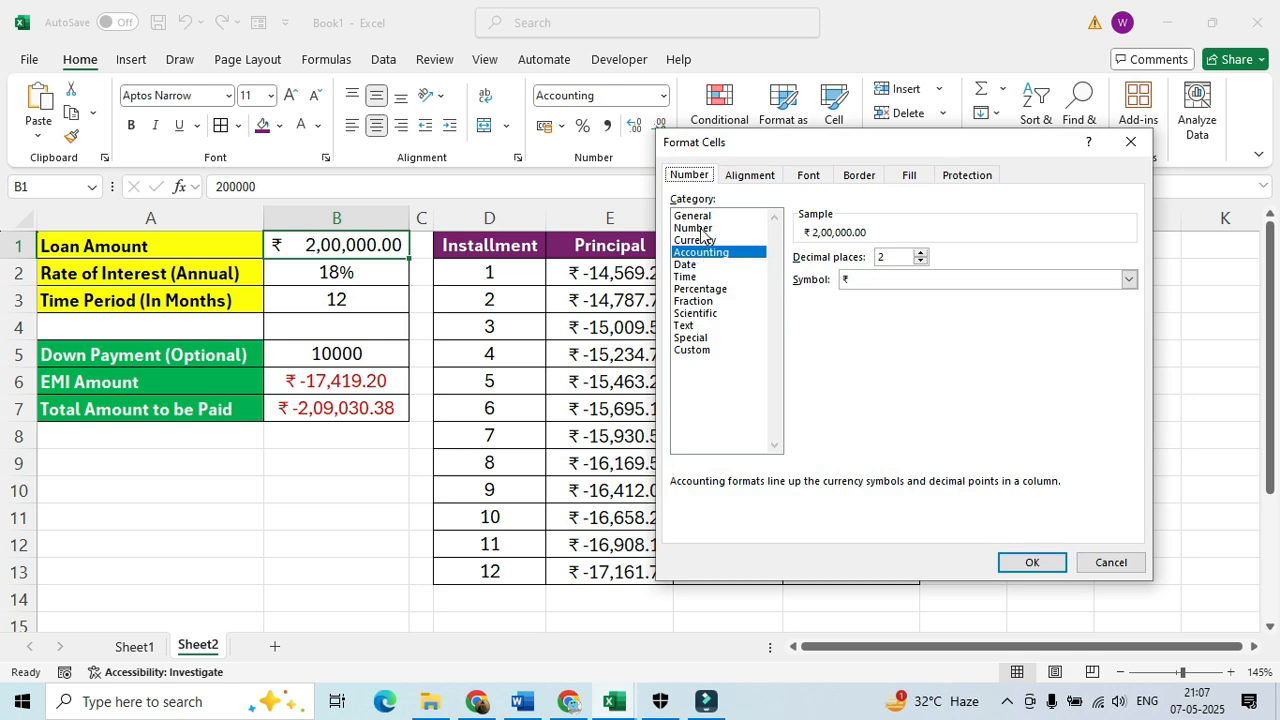
left_click(693, 228)
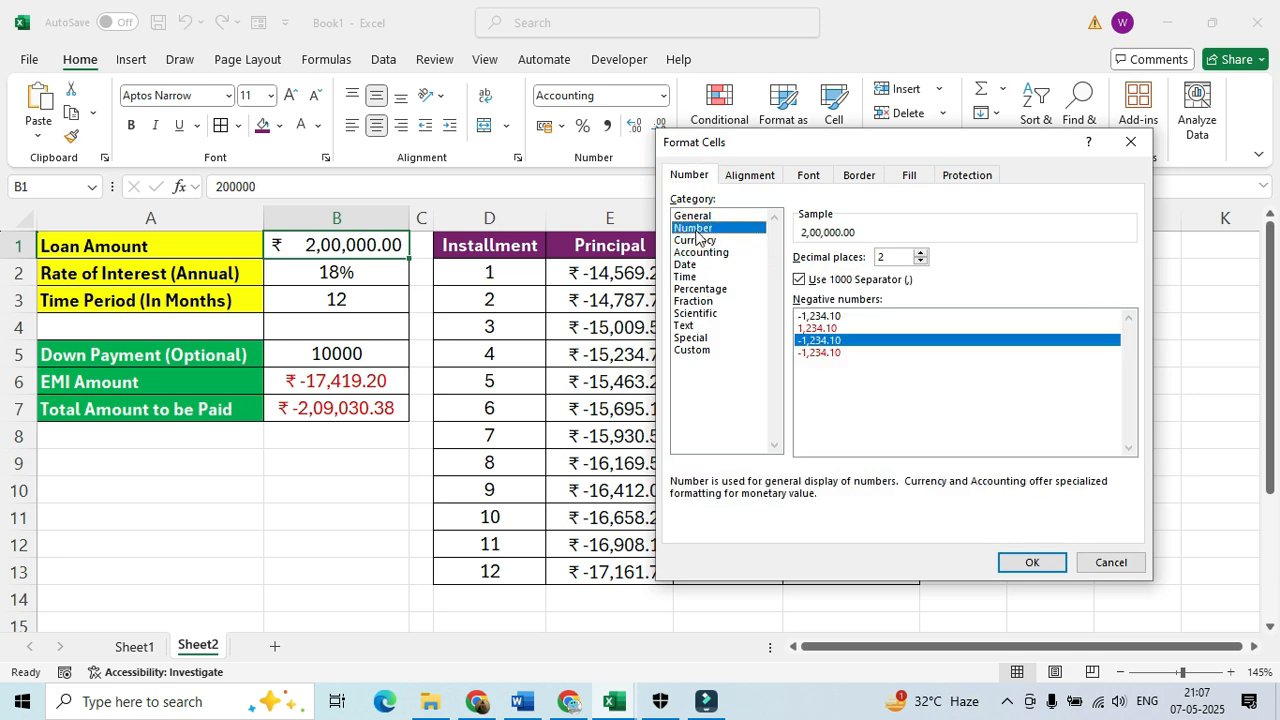
left_click(697, 240)
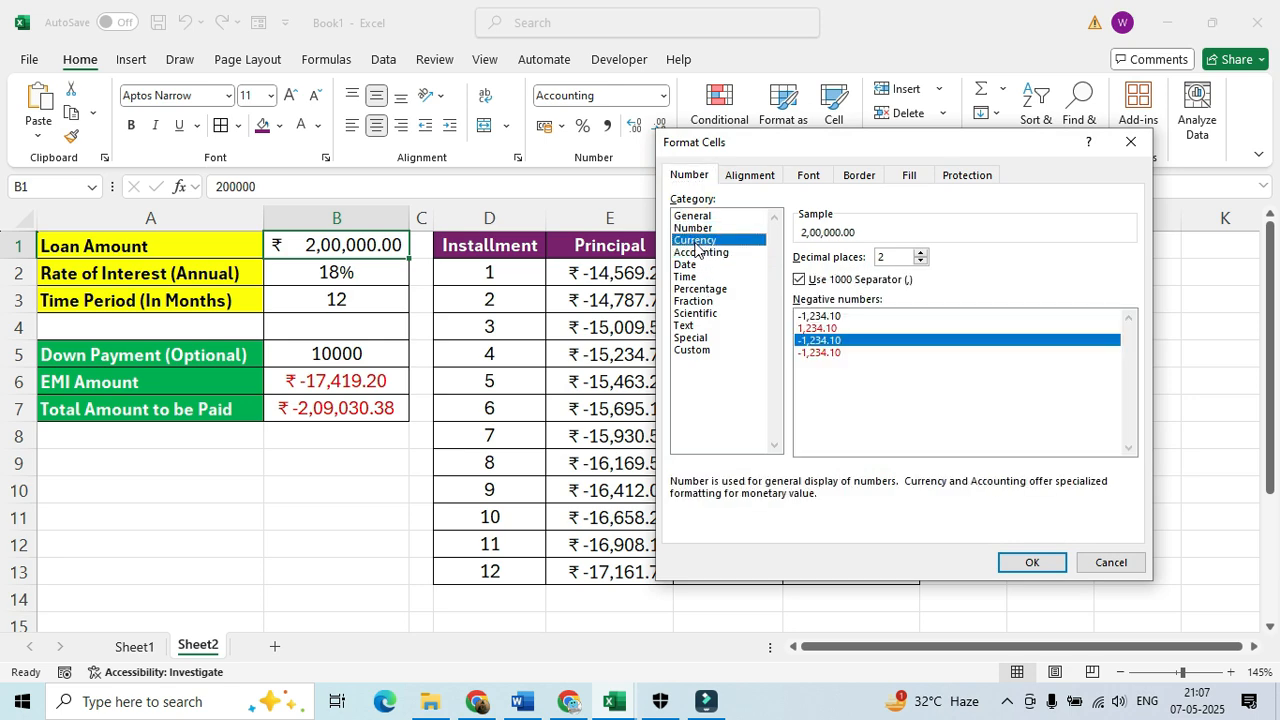
left_click(1003, 561)
Copy the loan amount's formatting from B1 onto the down payment in B5 with Format Painter.
left_click(314, 353)
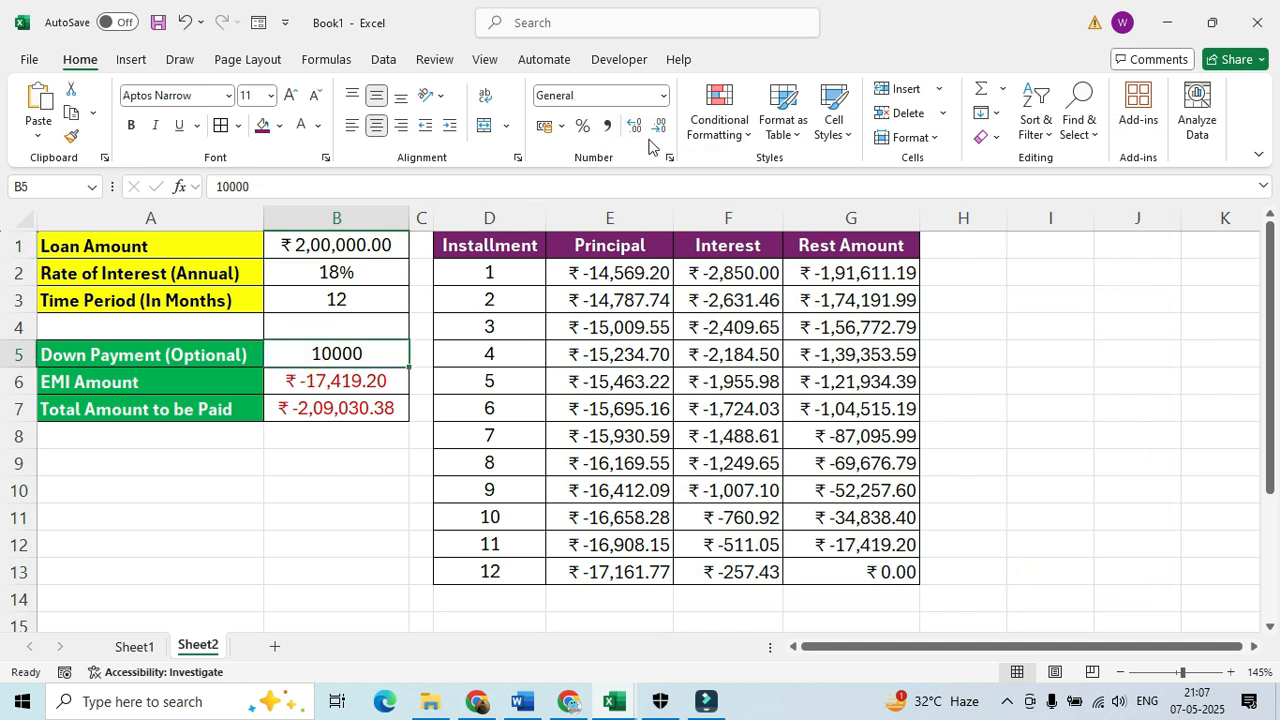
left_click(337, 245)
left_click(71, 135)
left_click(300, 355)
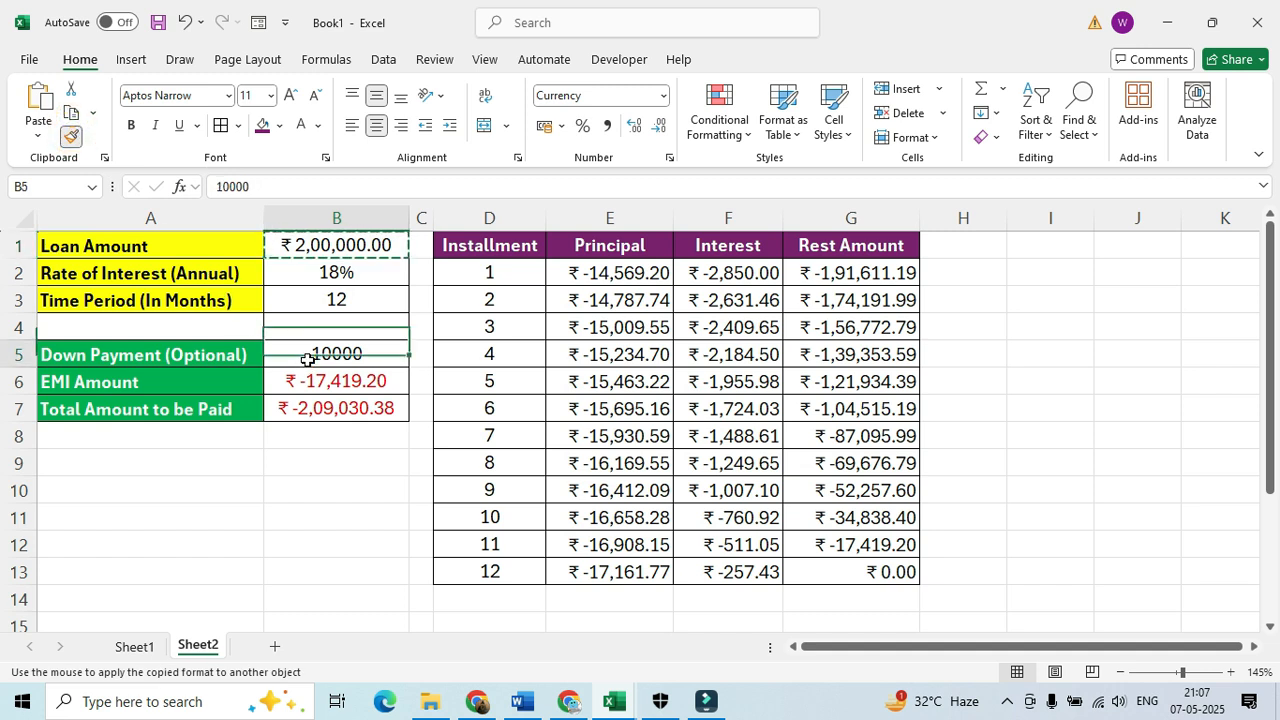
left_click(334, 509)
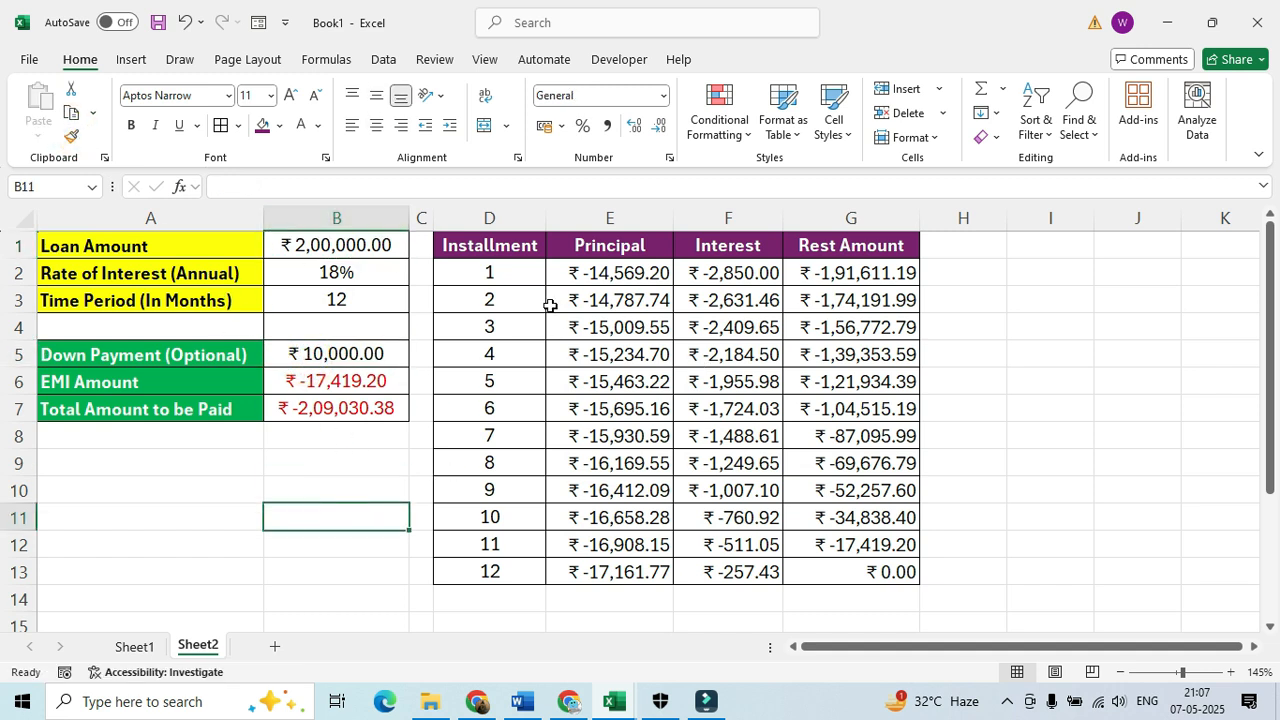
Center the principal, interest and rest amount values in E2:G13 horizontally and deselect the range.
left_click_drag(580, 279, 847, 570)
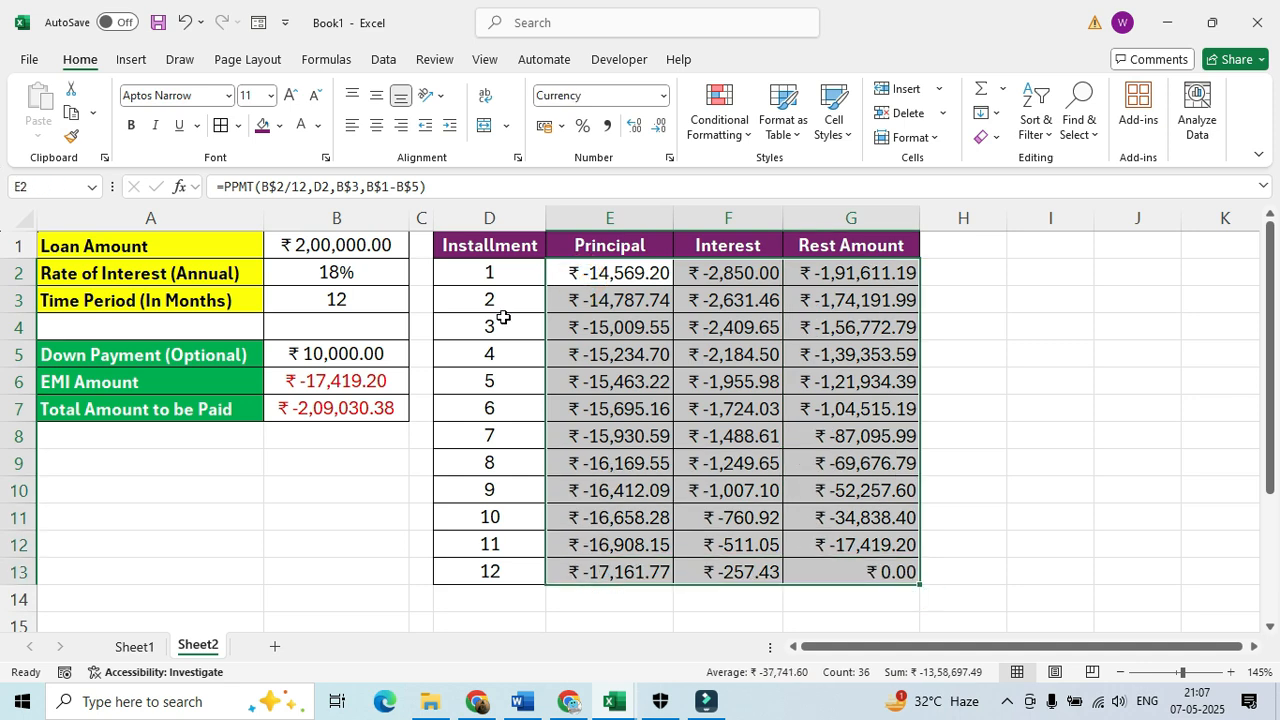
left_click(377, 122)
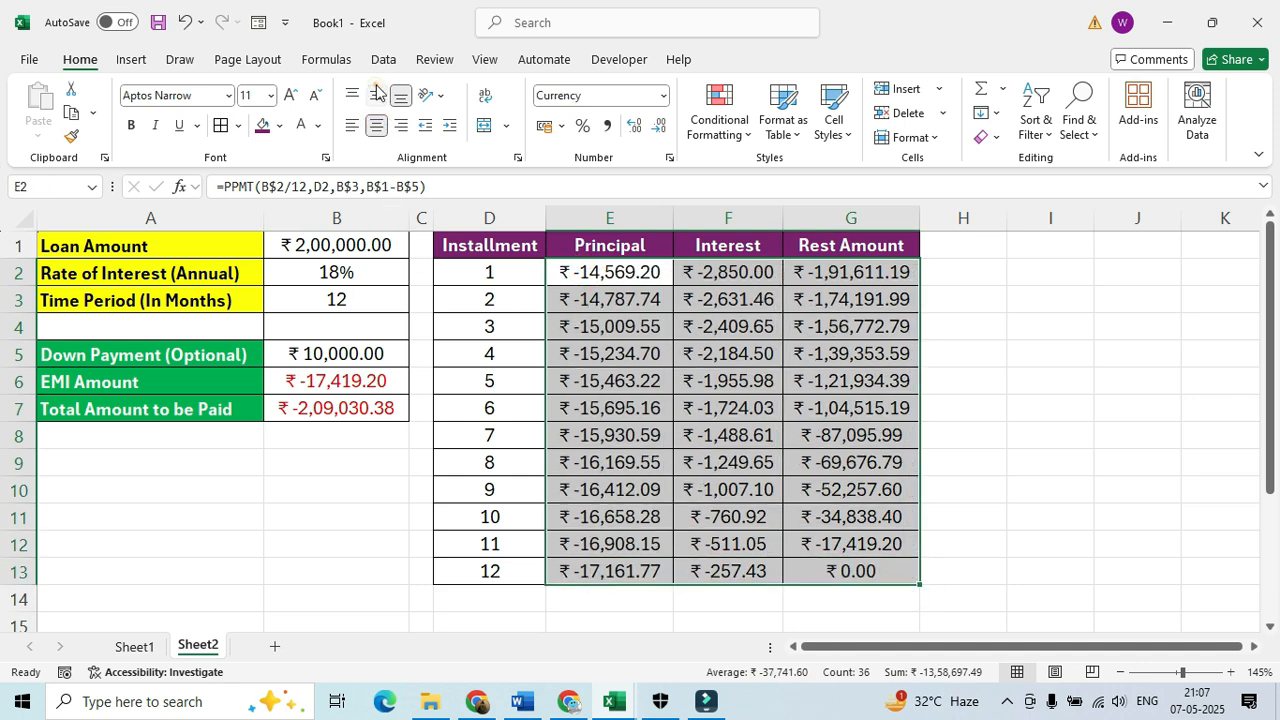
left_click(1029, 362)
Set the loan amount in B1 to 10000 to test the calculator.
left_click(350, 240)
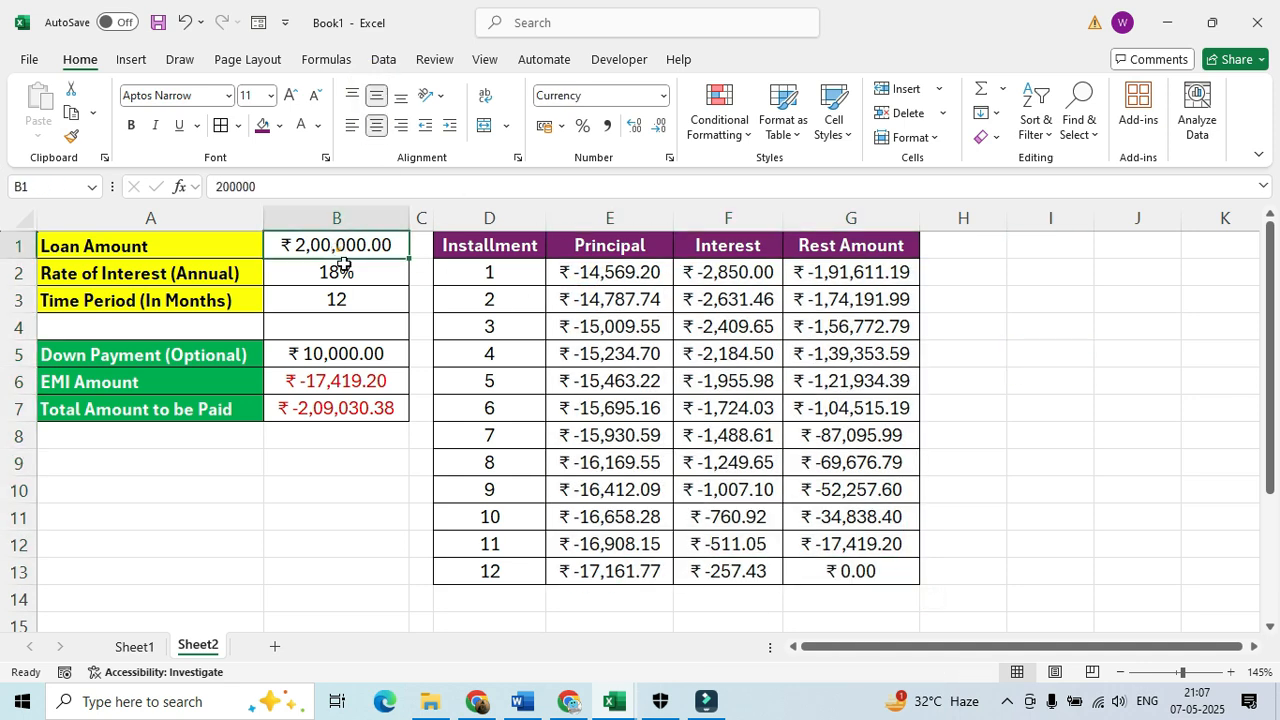
type("10000")
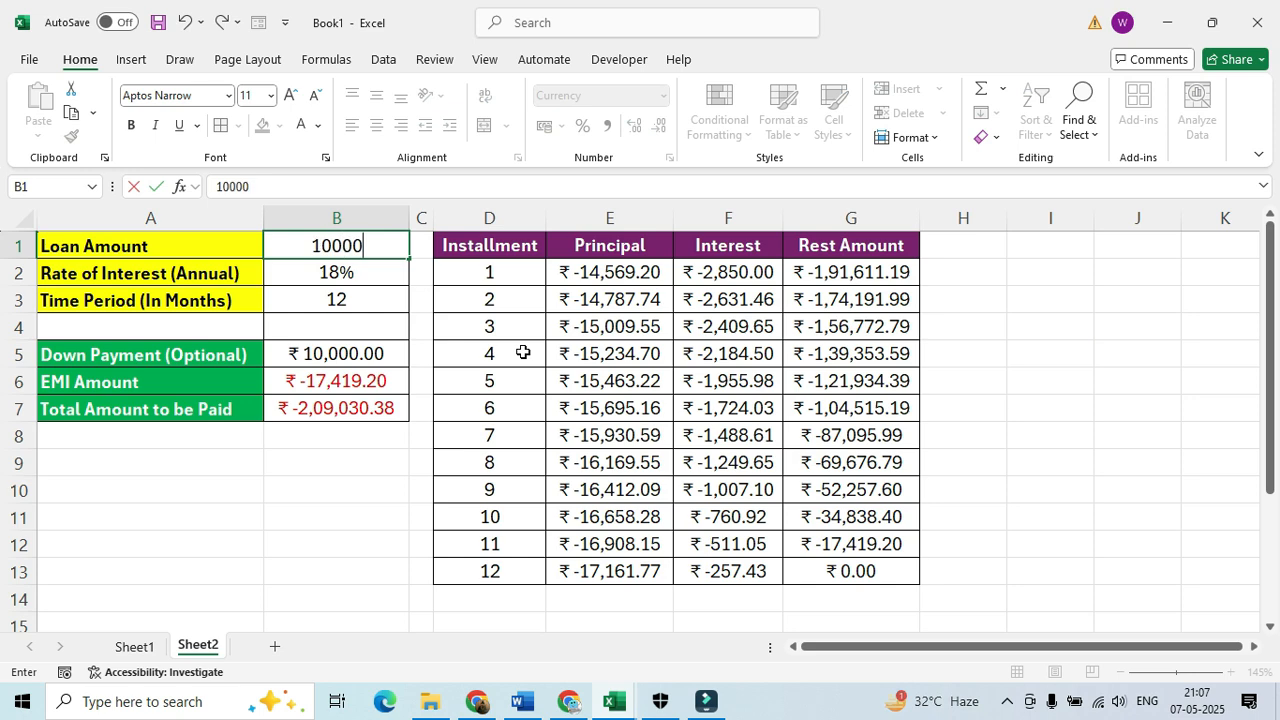
key("Return")
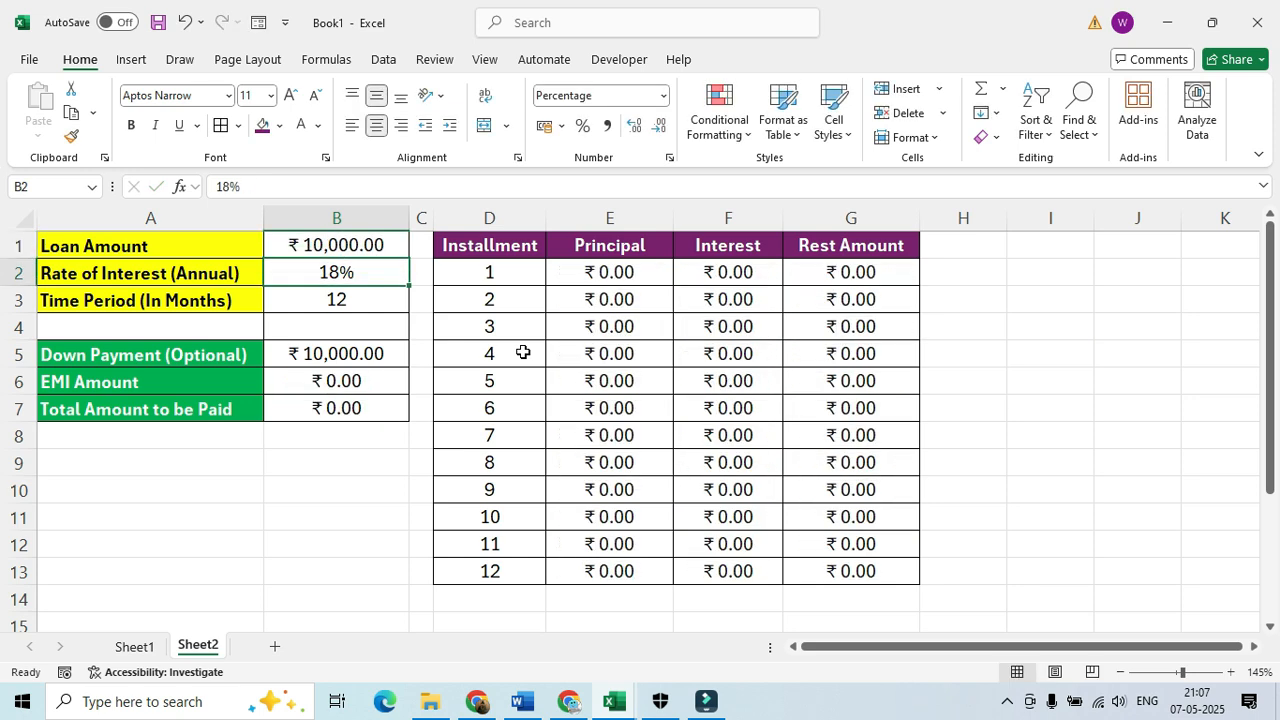
Set the loan amount in B1 to 100000.
left_click(352, 244)
type("10")
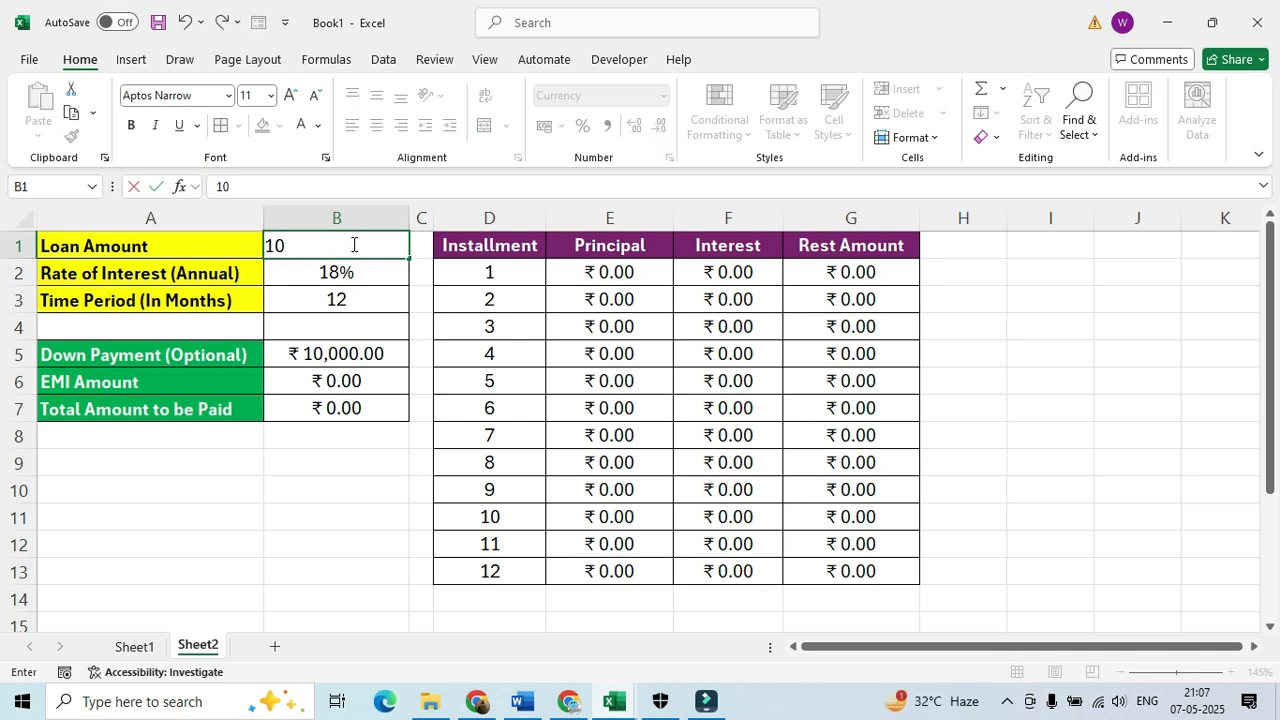
type("0000")
key("Return")
Set the down payment in B5 to 40000 and select an empty cell below the calculator.
left_click(292, 355)
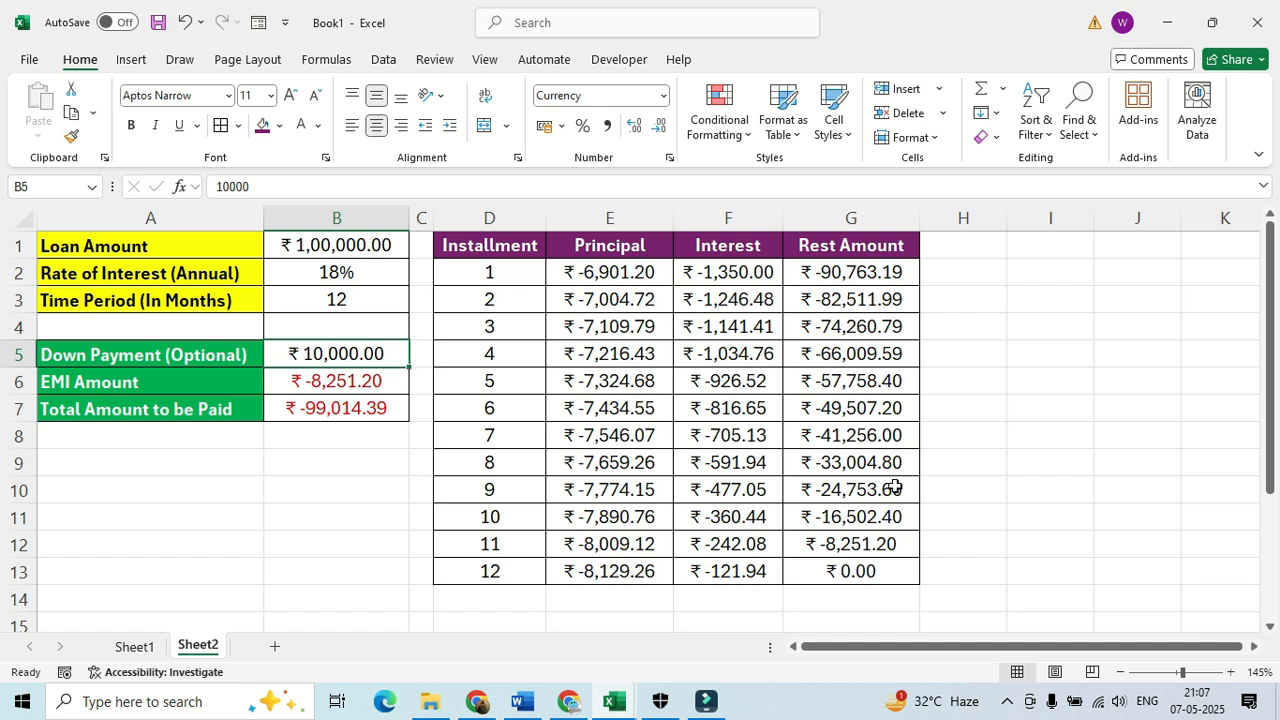
type("40000")
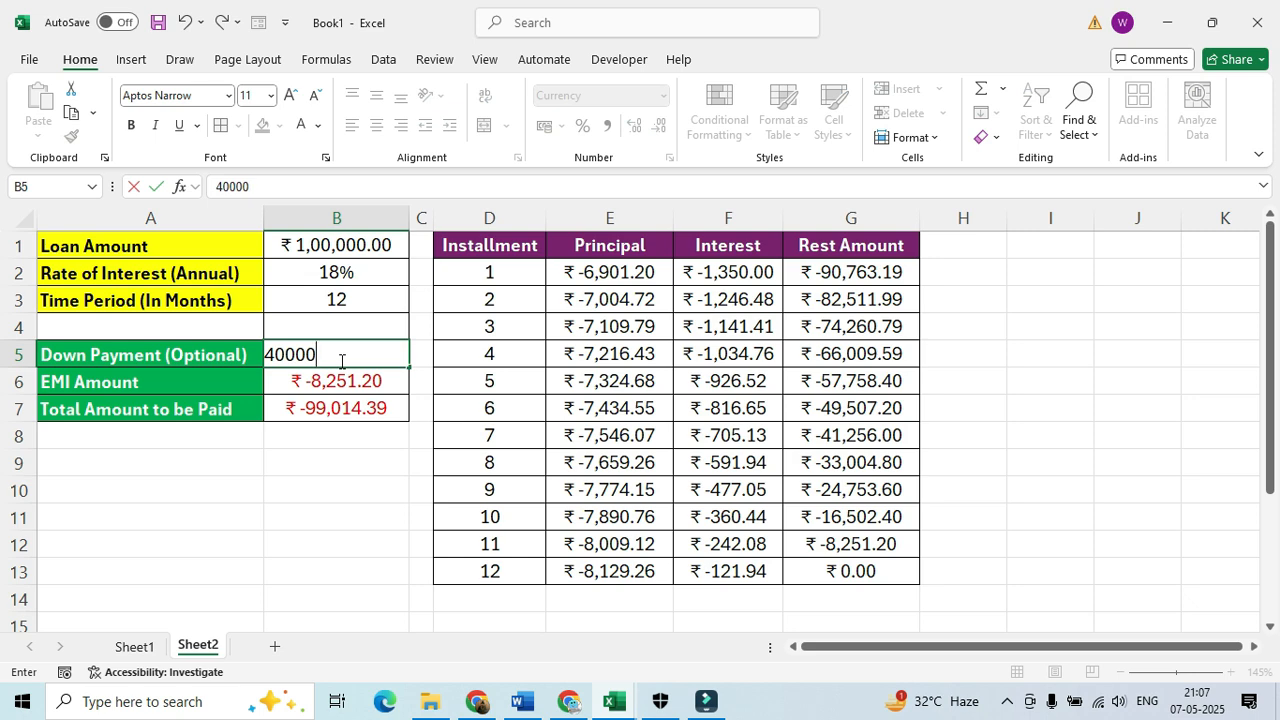
key("Return")
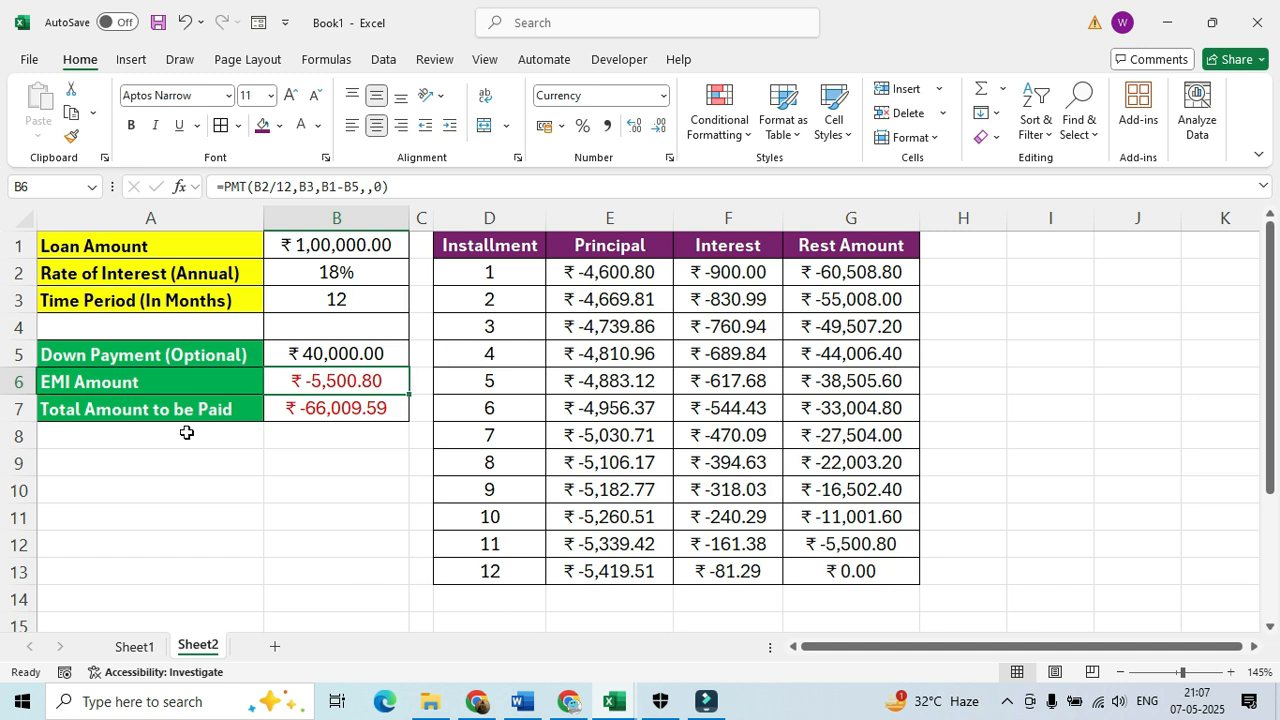
left_click(303, 567)
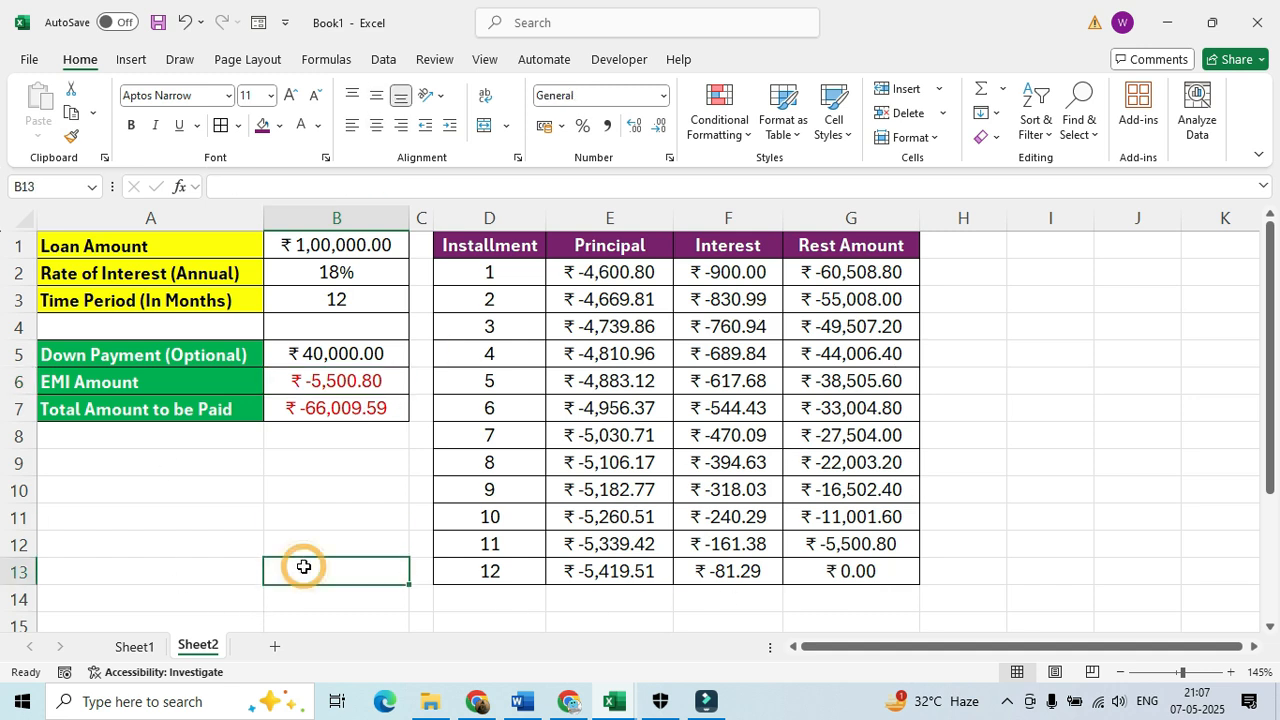